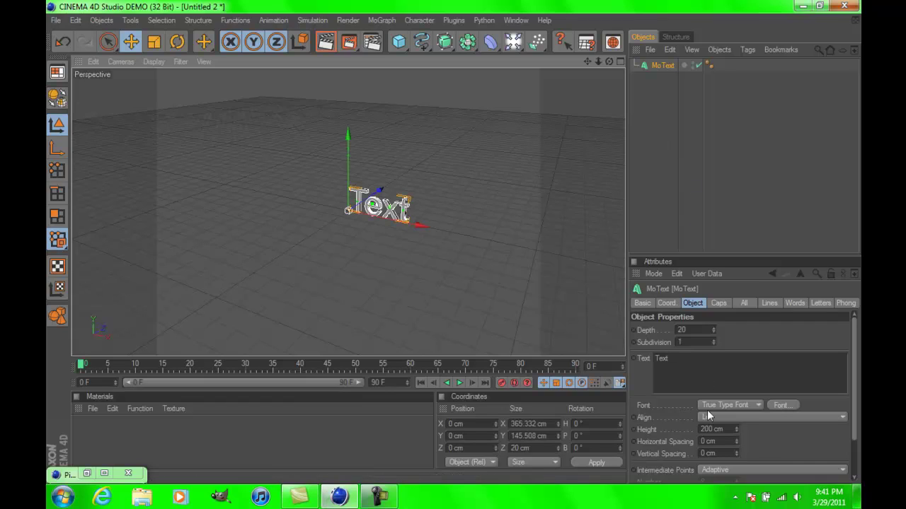
- Replace the MoText object's default text with "NE0NxZM"
{"action": "left_click", "coordinate": [682, 374]}
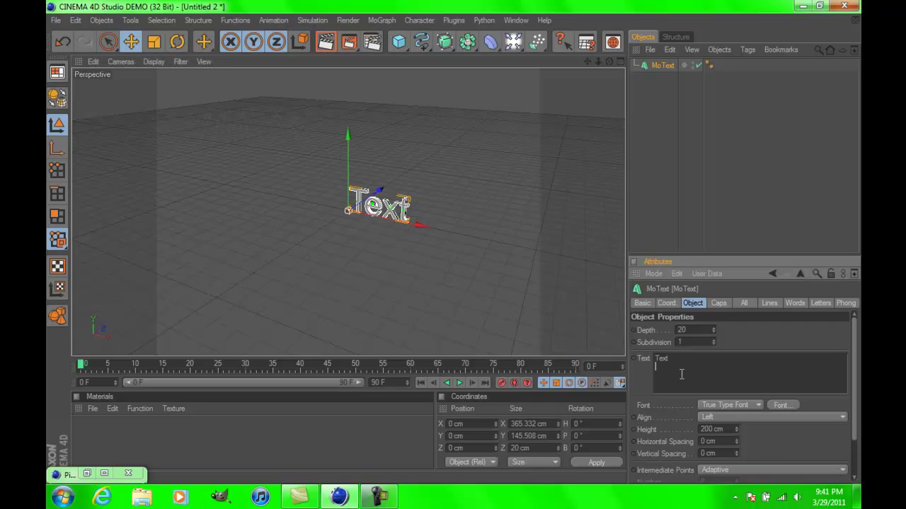
{"action": "key", "text": "BackSpace"}
{"action": "key", "text": "BackSpace"}
{"action": "key", "text": "BackSpace"}
{"action": "type", "text": "NEO"}
{"action": "type", "text": "N"}
{"action": "type", "text": "xZM"}
{"action": "left_click", "coordinate": [749, 333]}
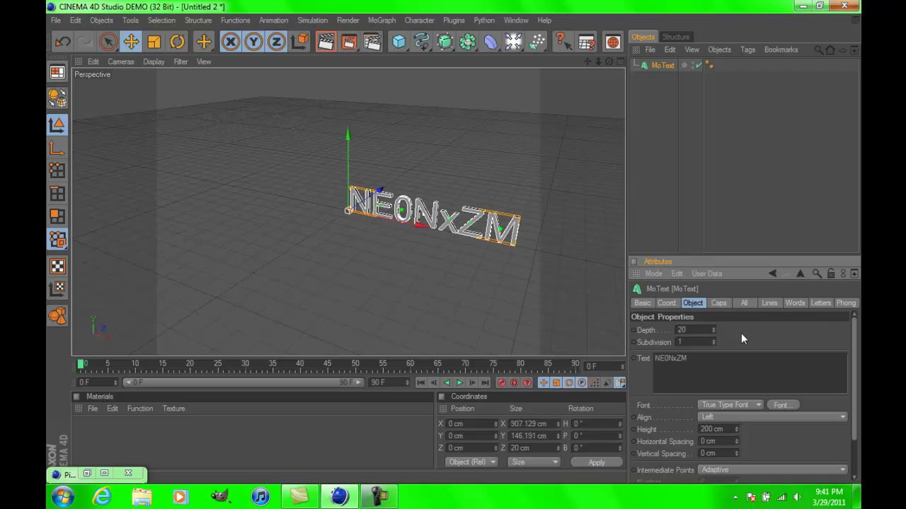
- Set the MoText object's depth to 60
{"action": "left_click", "coordinate": [695, 330]}
{"action": "key", "text": "BackSpace"}
{"action": "key", "text": "BackSpace"}
{"action": "type", "text": "60"}
{"action": "key", "text": "Return"}
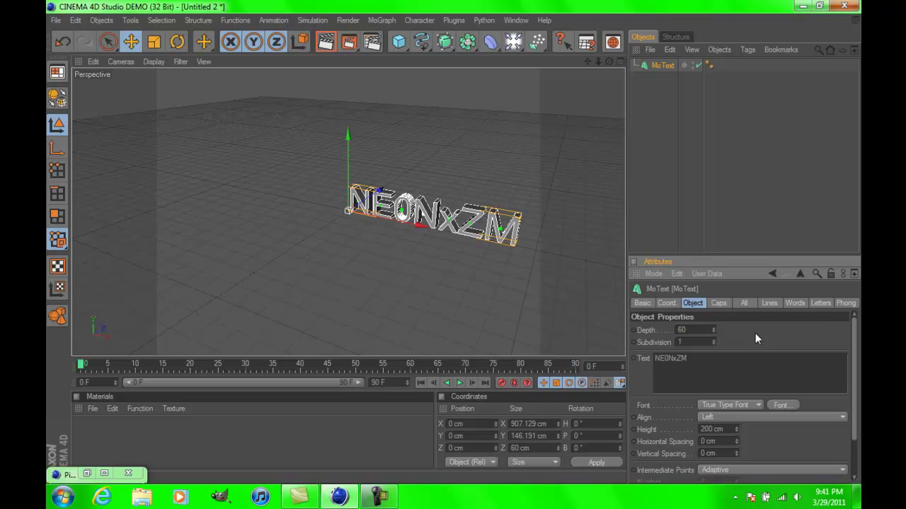
- Change the MoText font to Saved By Zero in the Bold style
{"action": "left_click", "coordinate": [780, 404]}
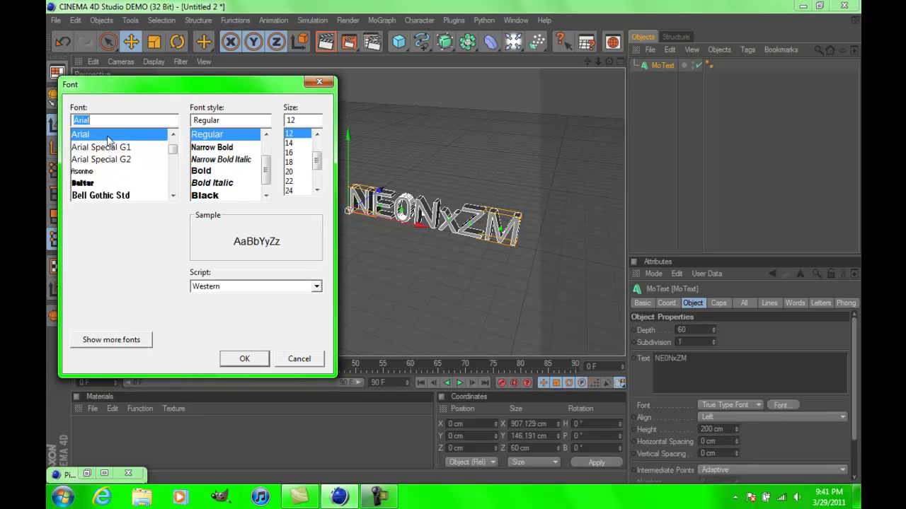
{"action": "type", "text": "s"}
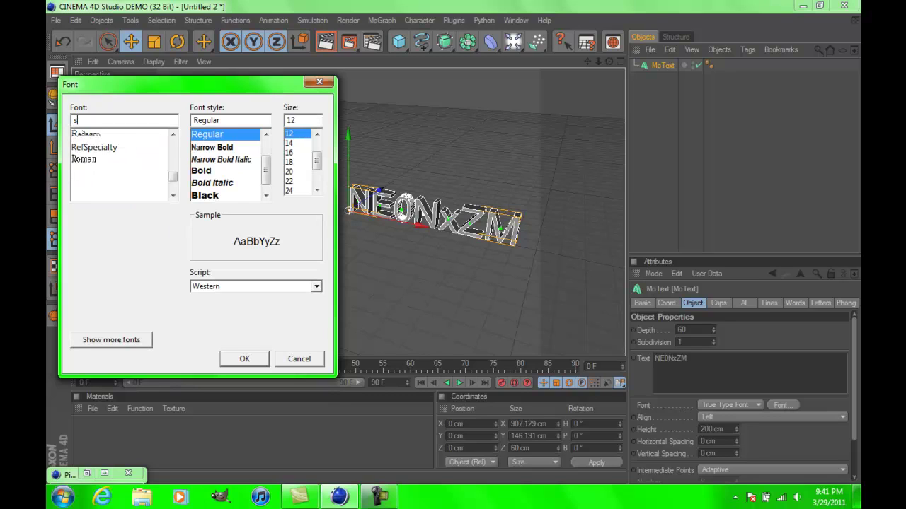
{"action": "type", "text": "aved by"}
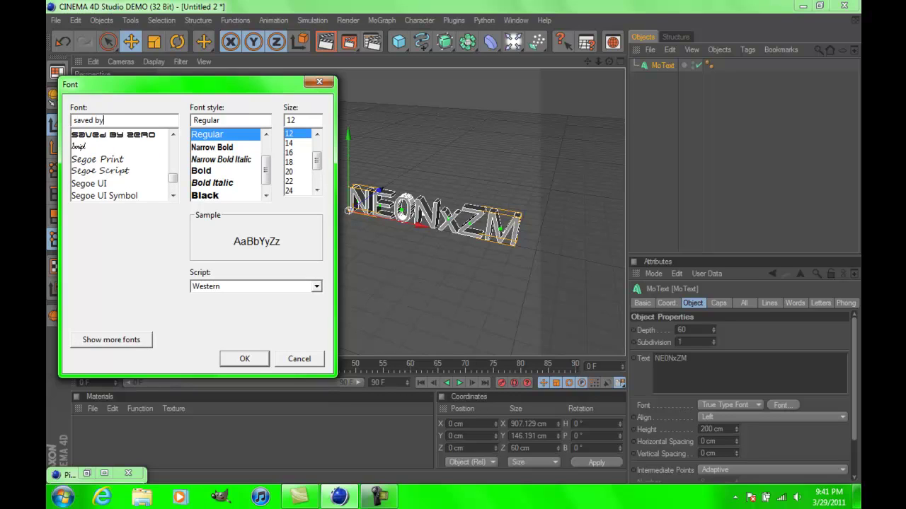
{"action": "type", "text": " zero"}
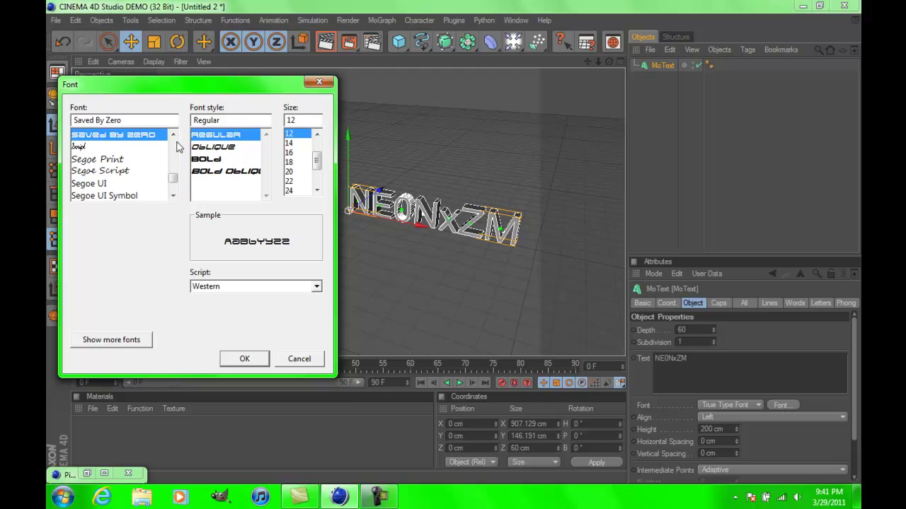
{"action": "left_click", "coordinate": [212, 159]}
{"action": "left_click", "coordinate": [241, 359]}
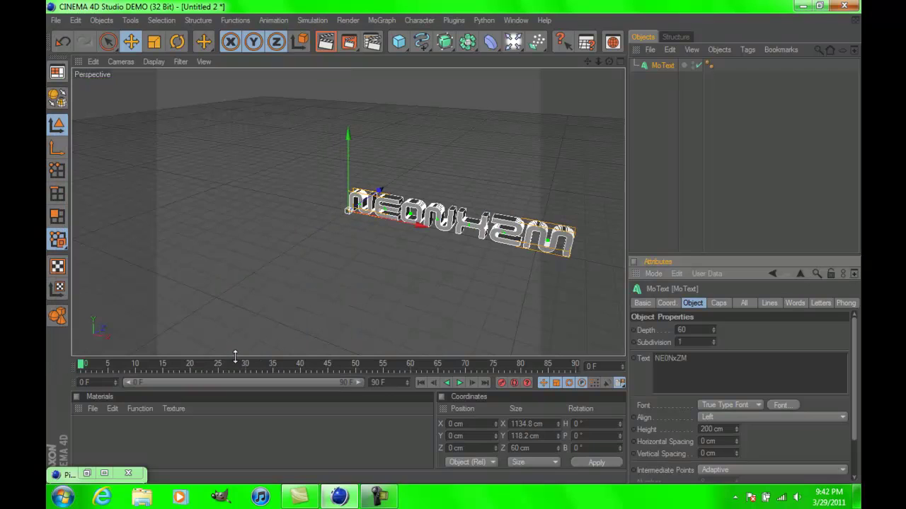
- Set the MoText object's alignment to Middle and deselect the object
{"action": "left_click", "coordinate": [686, 167]}
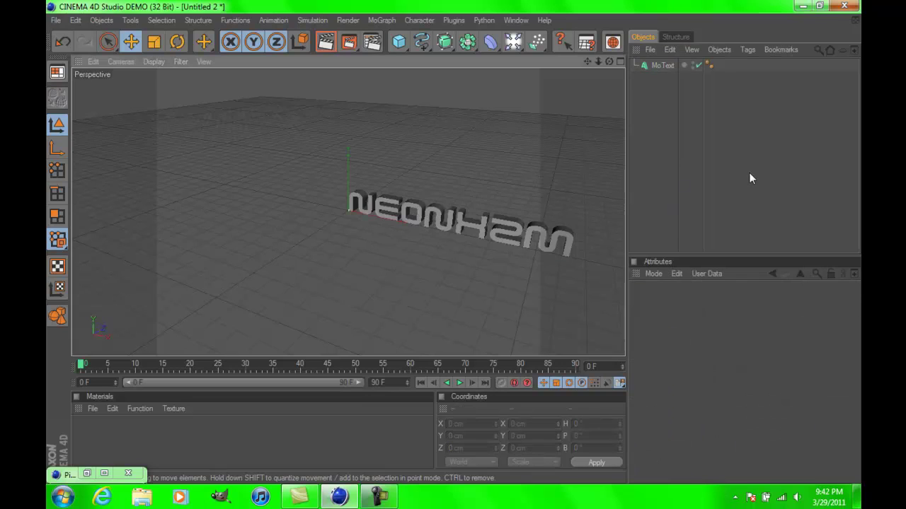
{"action": "key", "text": "ctrl+z"}
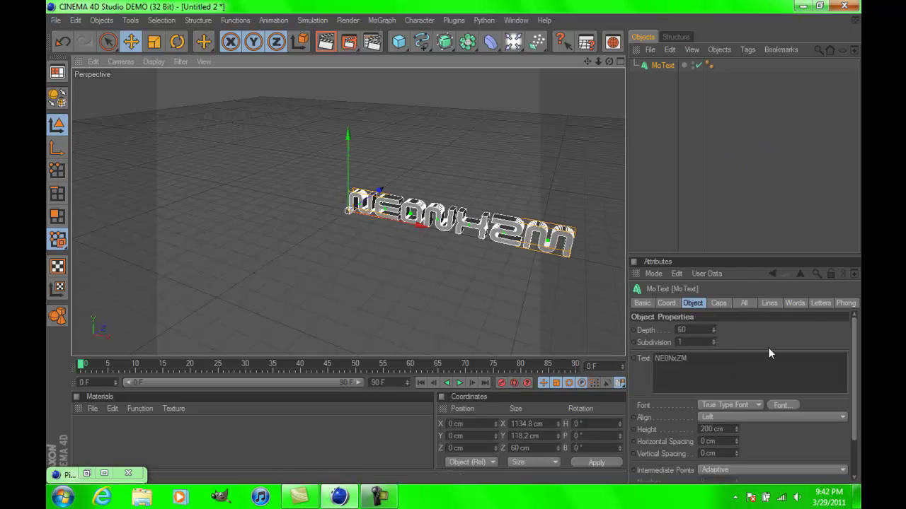
{"action": "left_click", "coordinate": [765, 417]}
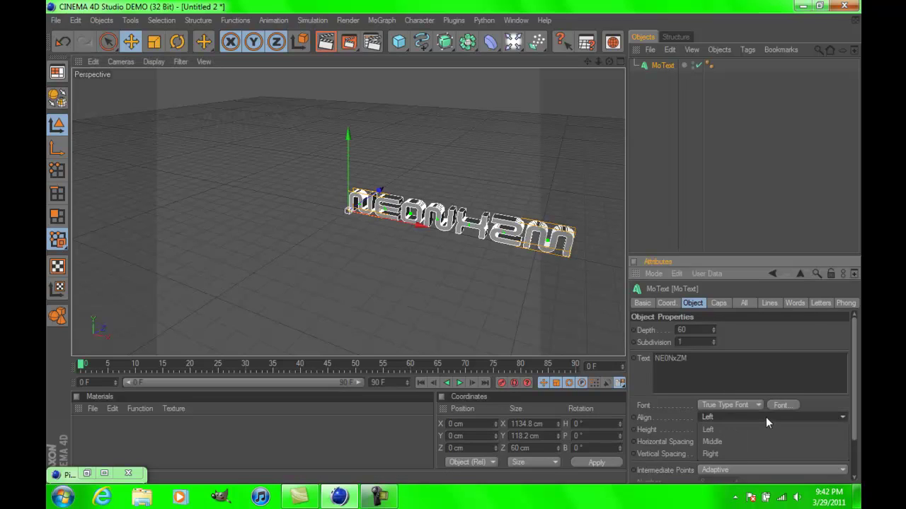
{"action": "left_click", "coordinate": [733, 444]}
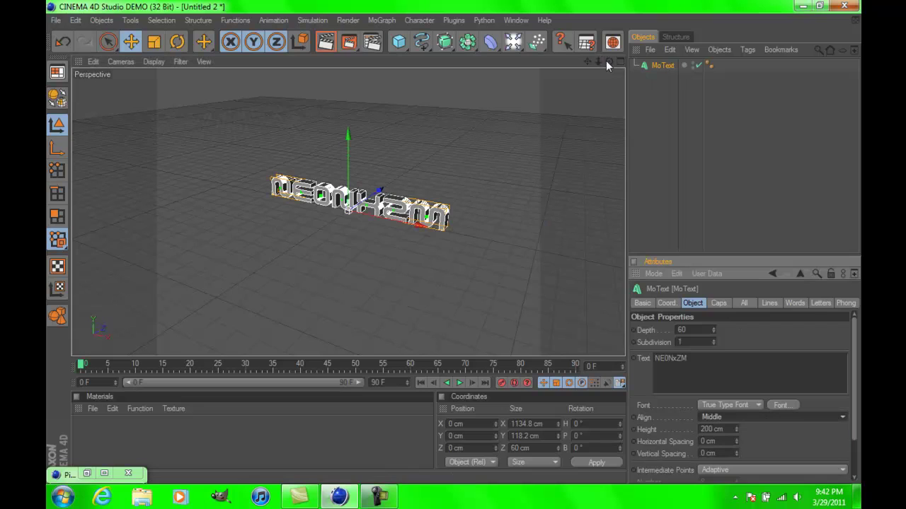
{"action": "left_click_drag", "start_coordinate": [608, 62], "coordinate": [586, 63]}
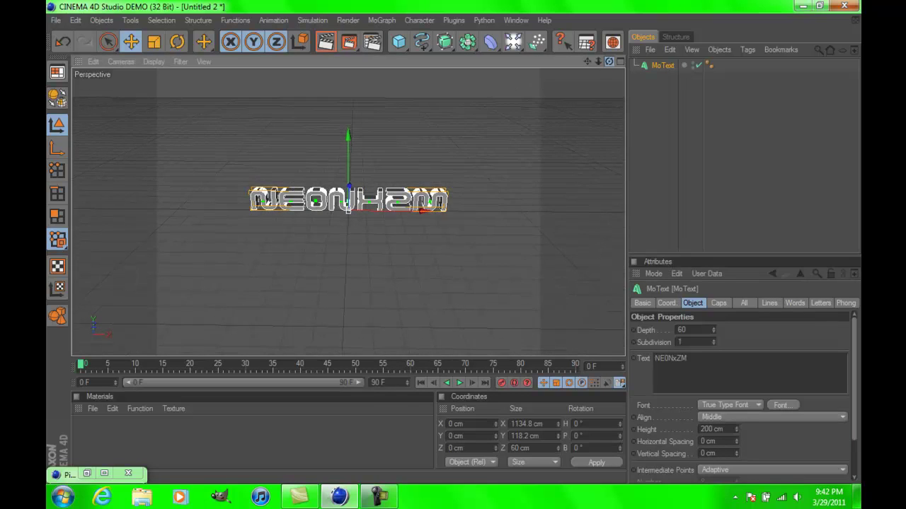
{"action": "left_click", "coordinate": [672, 131]}
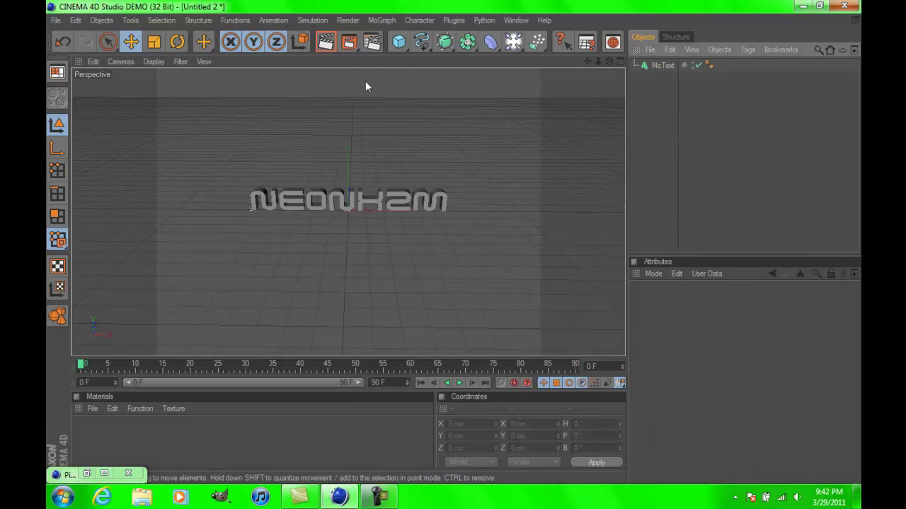
{"action": "left_click", "coordinate": [399, 43]}
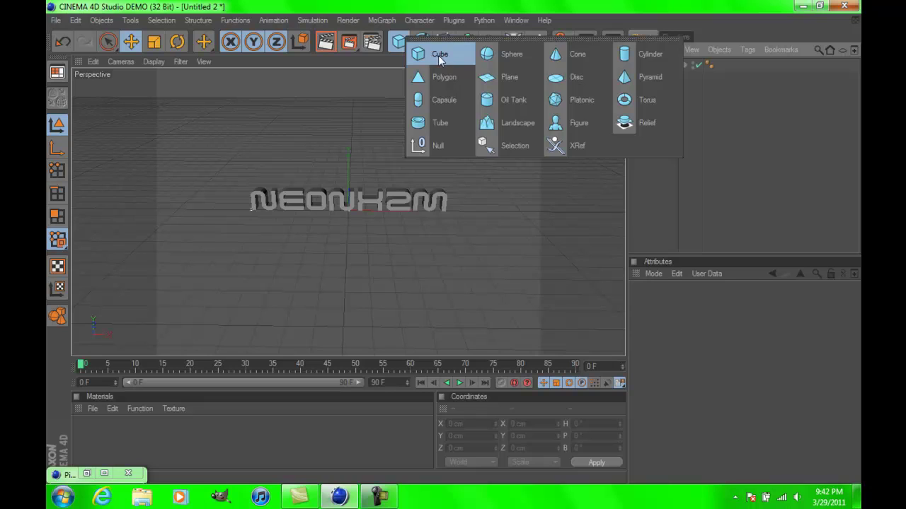
{"action": "left_click", "coordinate": [438, 55]}
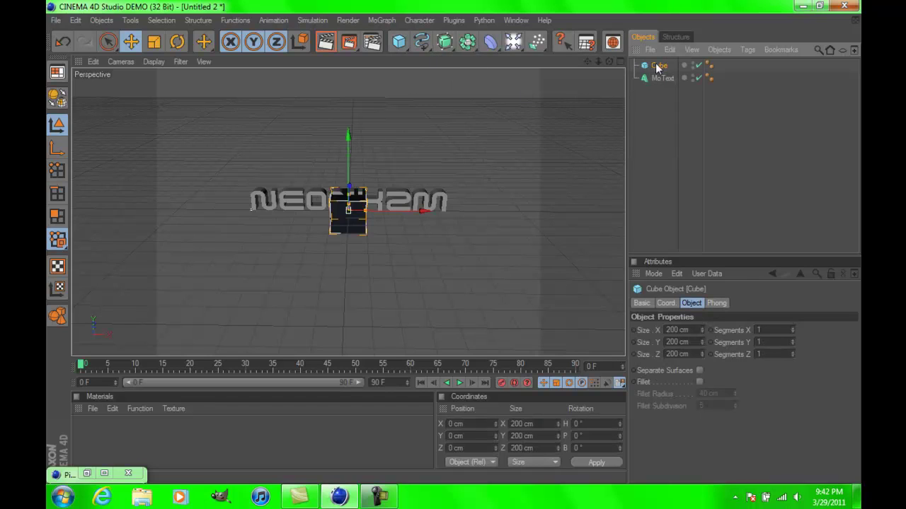
{"action": "left_click", "coordinate": [657, 67]}
{"action": "key", "text": "Delete"}
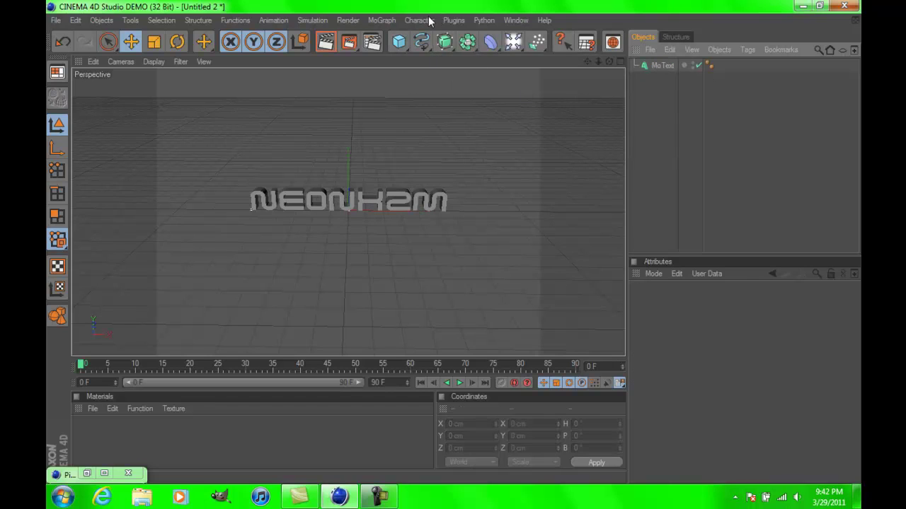
- Add a Plane primitive to the scene and set its width to an extremely large value of repeated nines
{"action": "left_click", "coordinate": [399, 42]}
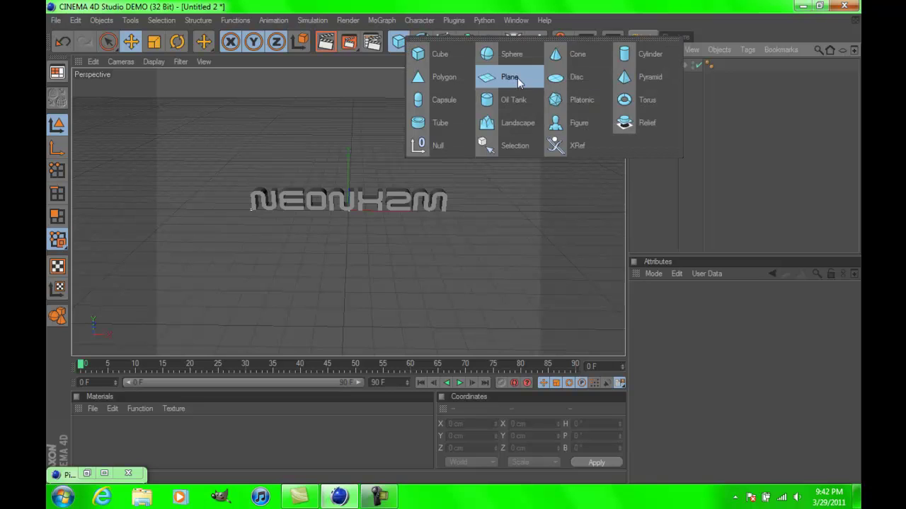
{"action": "left_click", "coordinate": [517, 78]}
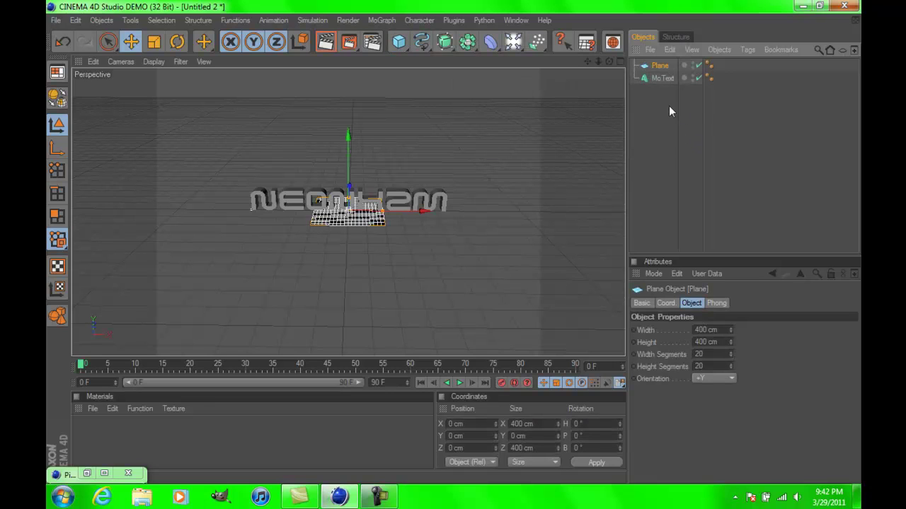
{"action": "left_click", "coordinate": [718, 330]}
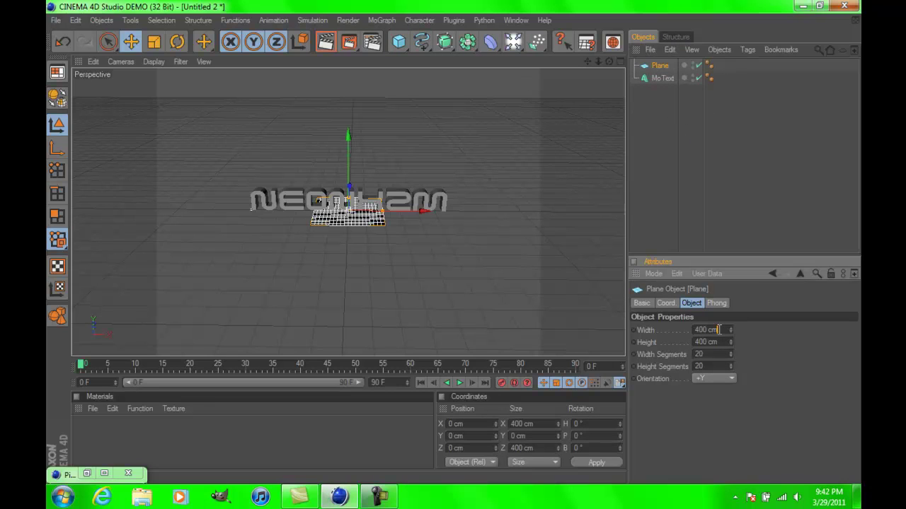
{"action": "key", "text": "BackSpace"}
{"action": "key", "text": "BackSpace"}
{"action": "key", "text": "BackSpace"}
{"action": "key", "text": "BackSpace"}
{"action": "key", "text": "BackSpace"}
{"action": "key", "text": "BackSpace"}
{"action": "type", "text": "9999999"}
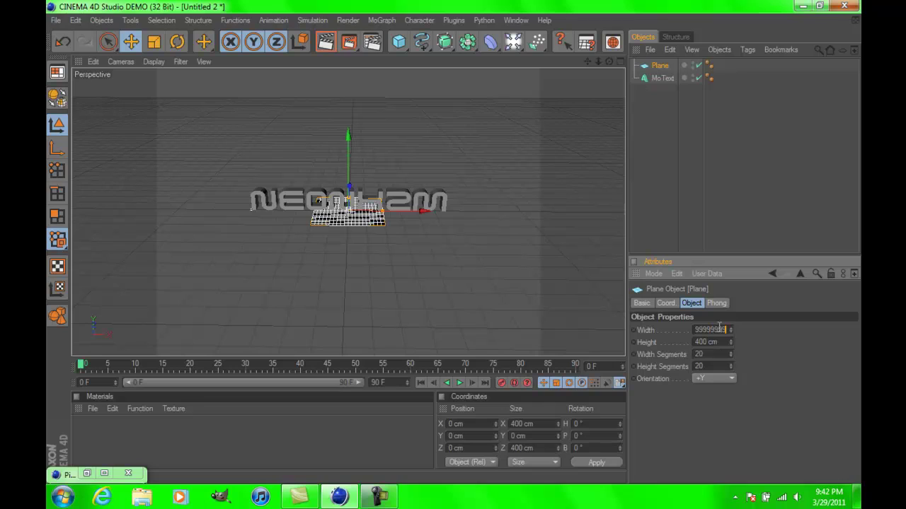
{"action": "left_click", "coordinate": [723, 341]}
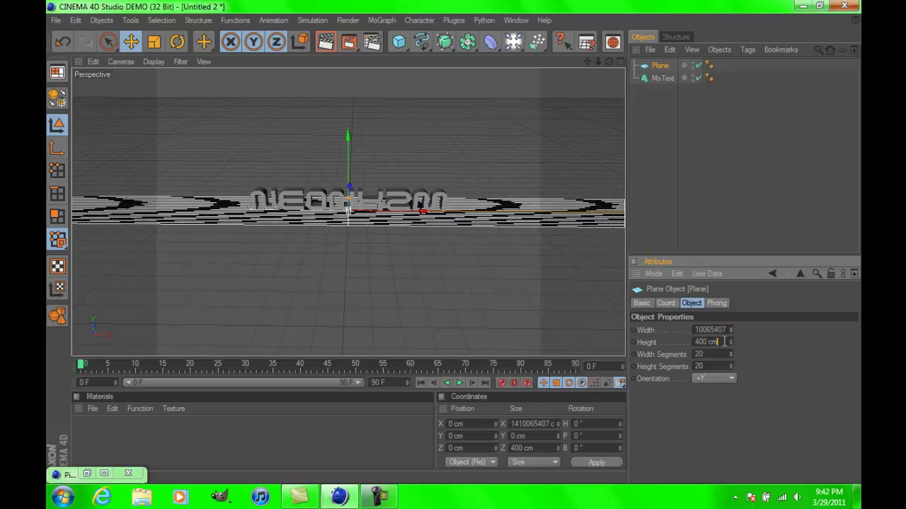
{"action": "double_click", "coordinate": [724, 342]}
{"action": "type", "text": "99999999"}
{"action": "key", "text": "Return"}
{"action": "left_click_drag", "start_coordinate": [729, 342], "coordinate": [617, 342]}
{"action": "key", "text": "BackSpace"}
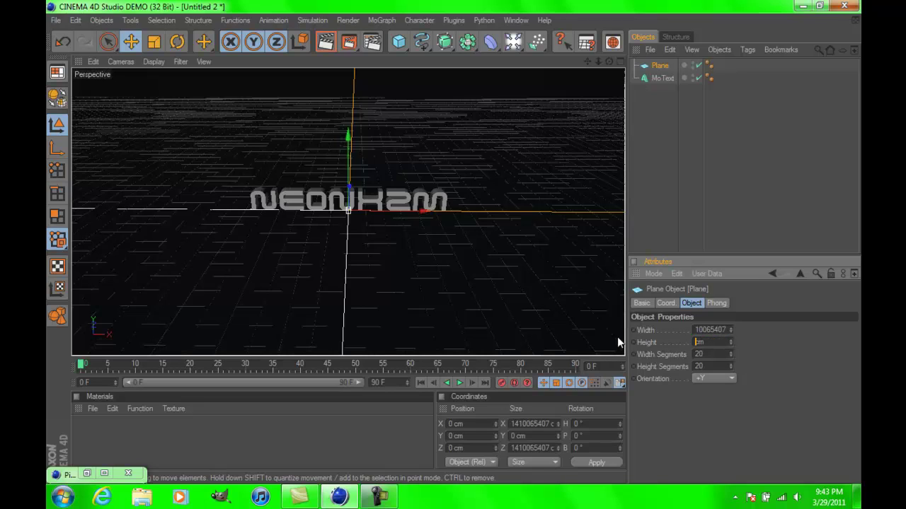
{"action": "type", "text": "99999999"}
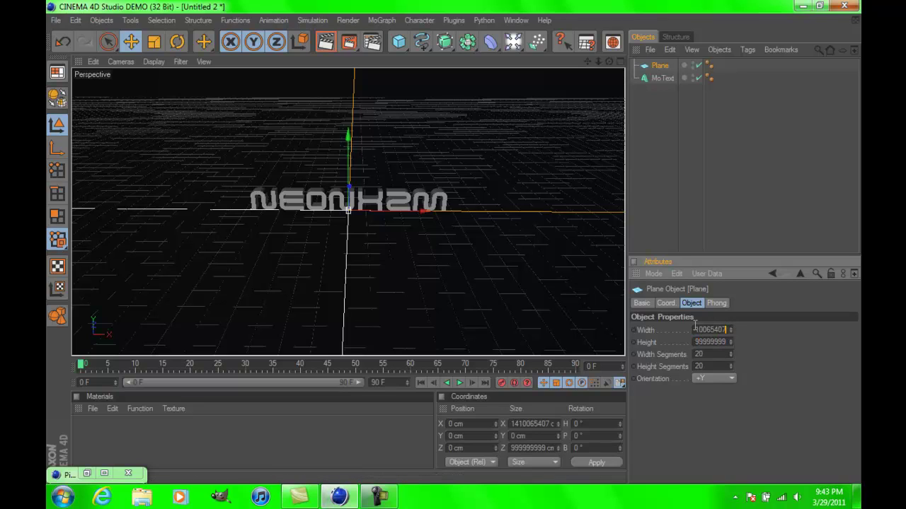
{"action": "key", "text": "Return"}
{"action": "type", "text": "499999999"}
{"action": "key", "text": "Return"}
- Create a new material with the Nukei shader
{"action": "left_click", "coordinate": [91, 407]}
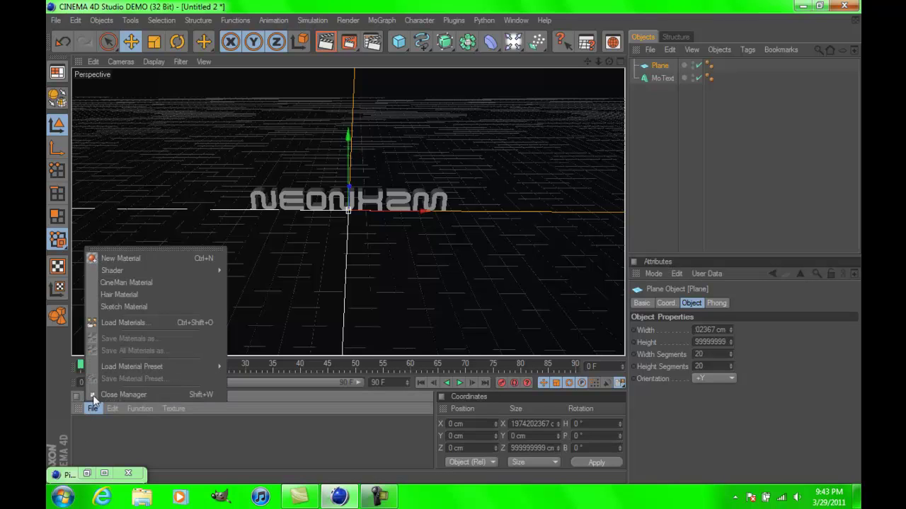
{"action": "mouse_move", "coordinate": [172, 270]}
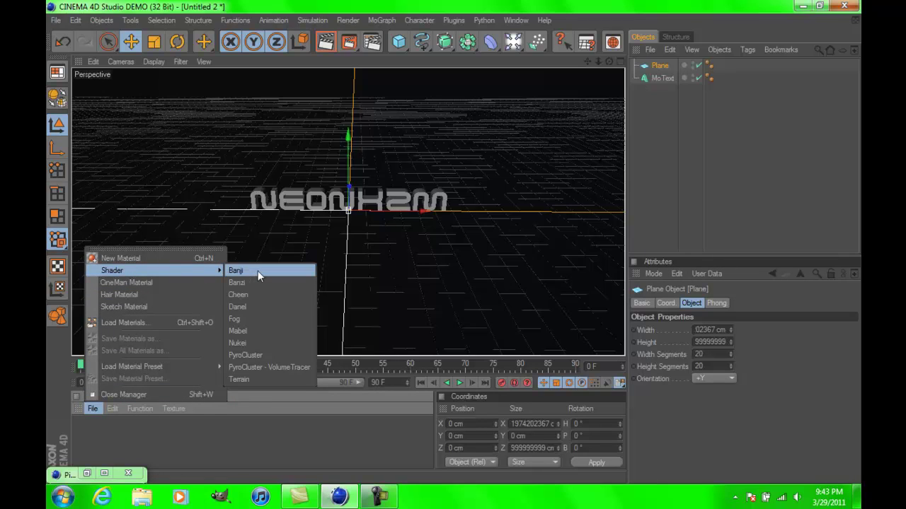
{"action": "left_click", "coordinate": [254, 347]}
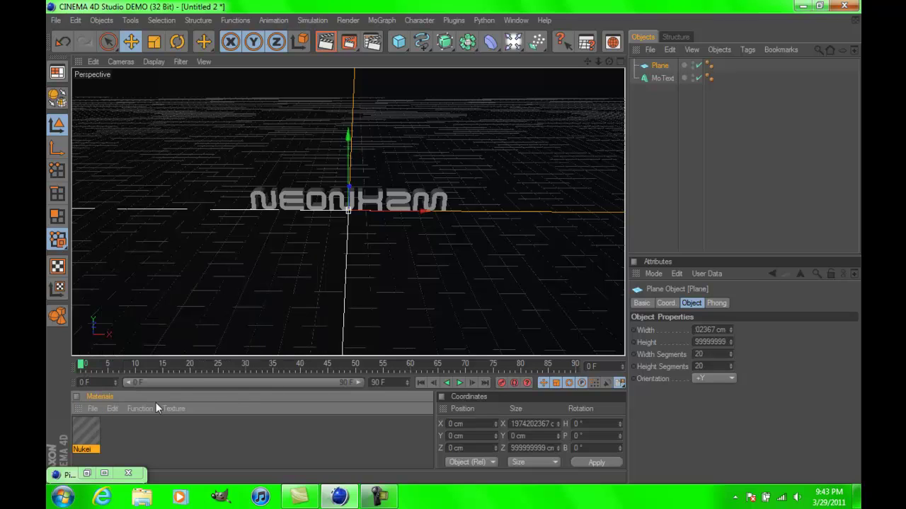
- Duplicate the Nukei material by copying and pasting it, and clear the material selection
{"action": "left_click", "coordinate": [102, 433]}
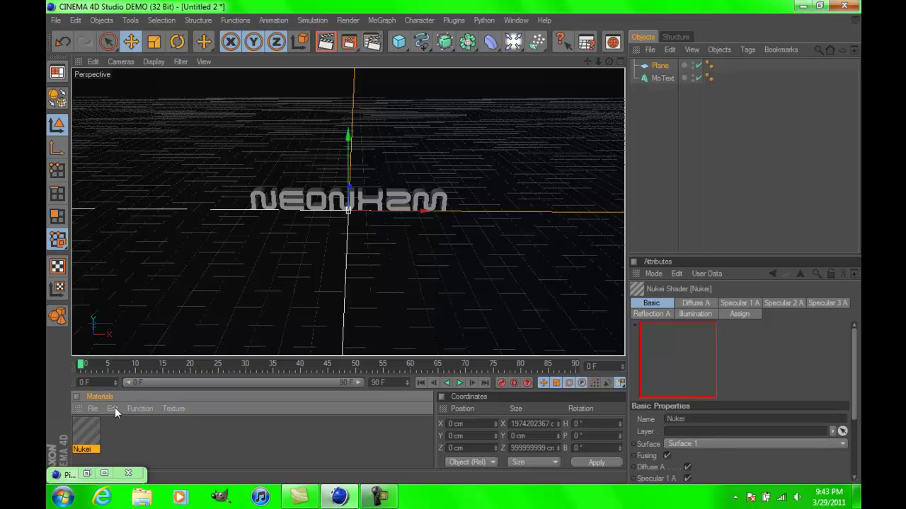
{"action": "left_click", "coordinate": [115, 408]}
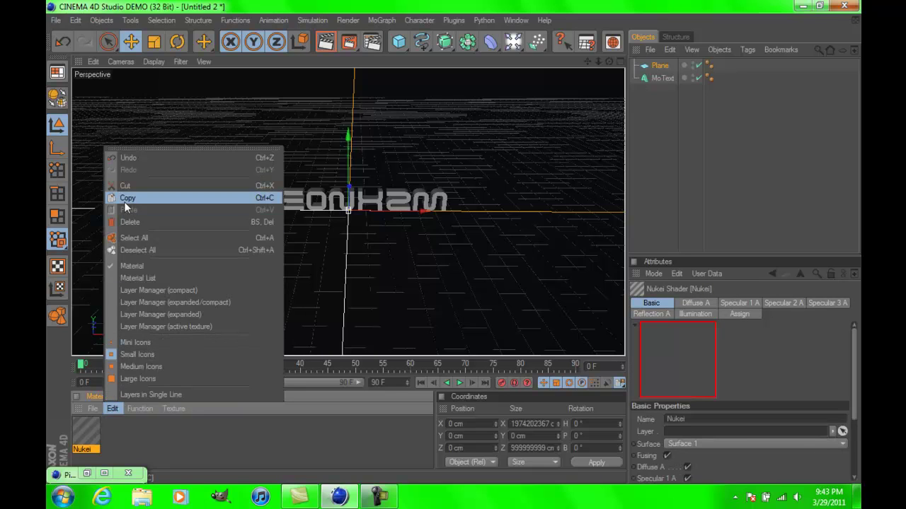
{"action": "left_click", "coordinate": [124, 202]}
{"action": "left_click", "coordinate": [112, 408]}
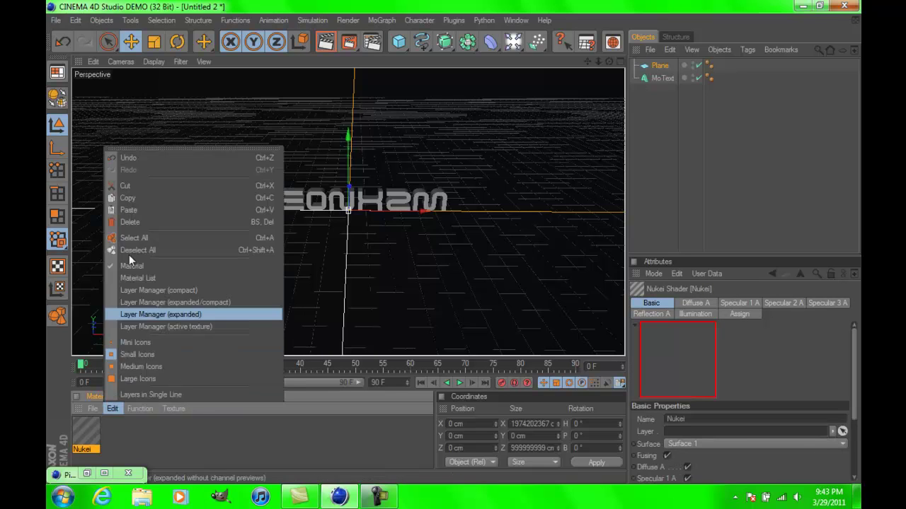
{"action": "left_click", "coordinate": [131, 210]}
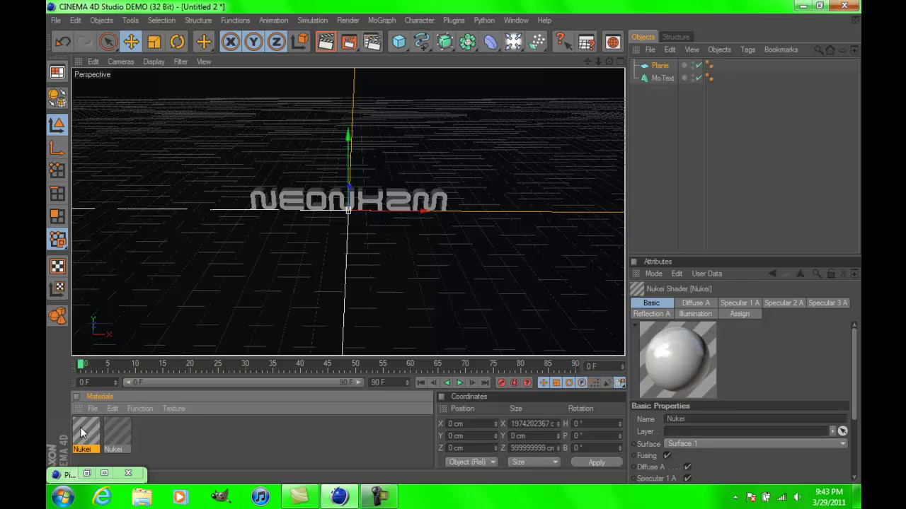
{"action": "left_click", "coordinate": [159, 430]}
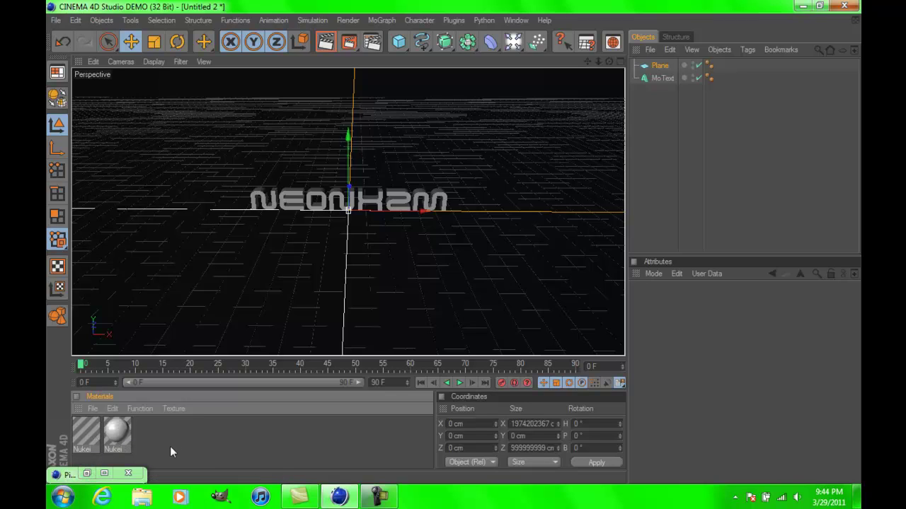
- Set the Diffuse A color of the second Nukei material to pure red (255, 0, 0)
{"action": "left_click", "coordinate": [117, 434]}
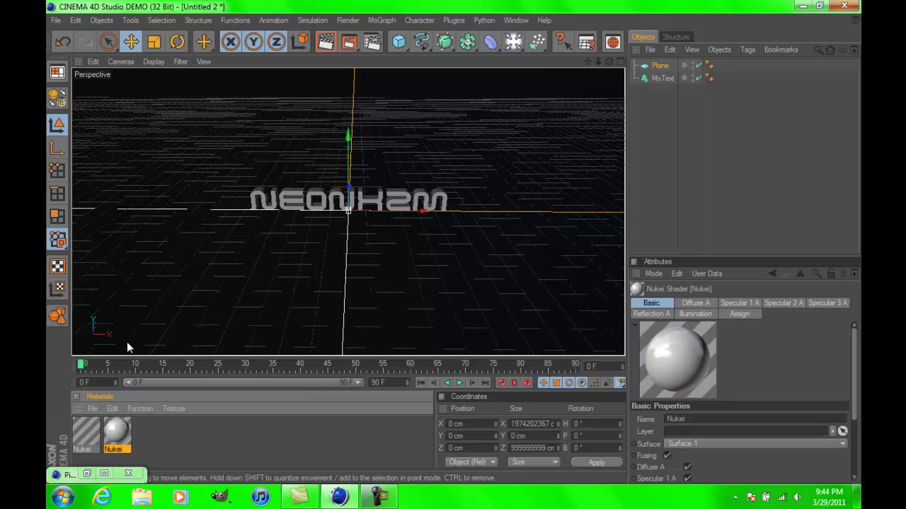
{"action": "double_click", "coordinate": [116, 431]}
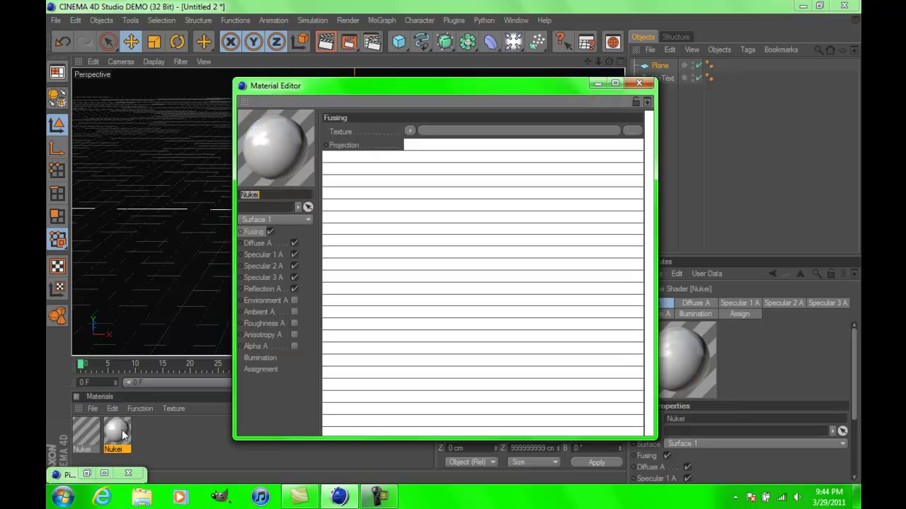
{"action": "left_click", "coordinate": [261, 243]}
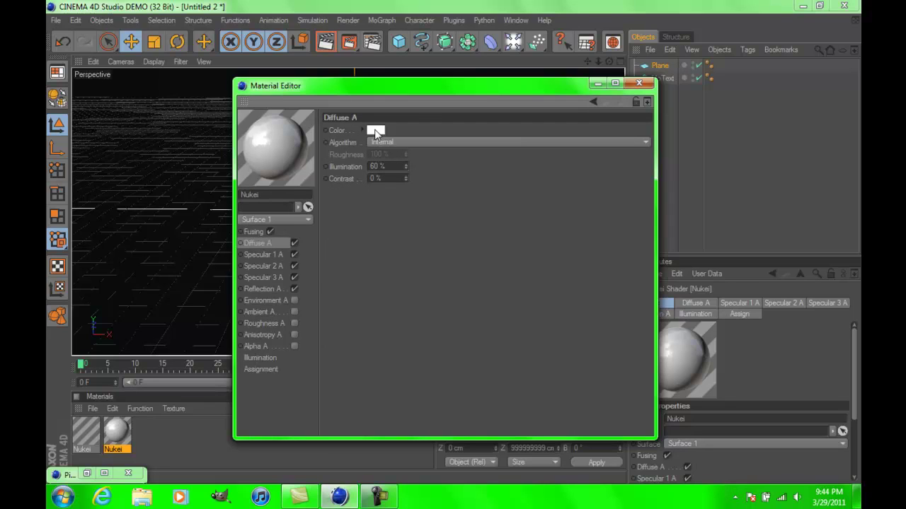
{"action": "left_click", "coordinate": [374, 131]}
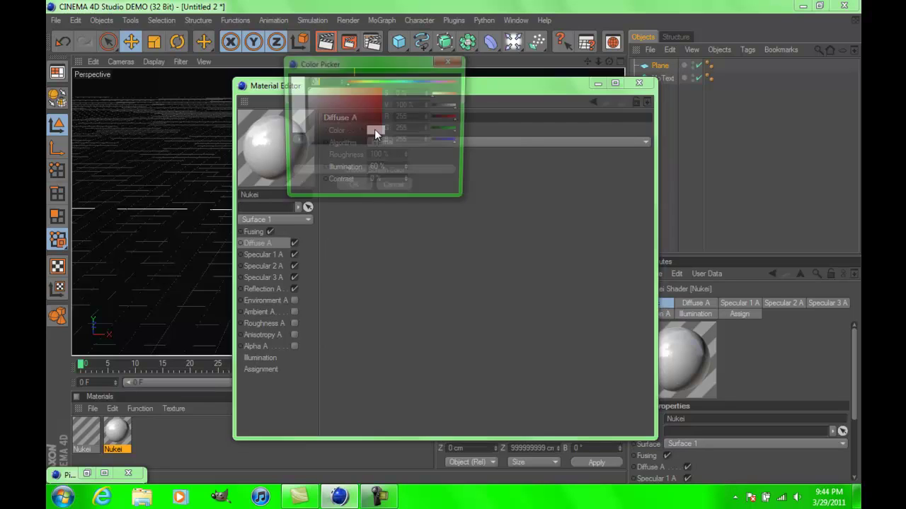
{"action": "left_click_drag", "start_coordinate": [351, 110], "coordinate": [392, 67]}
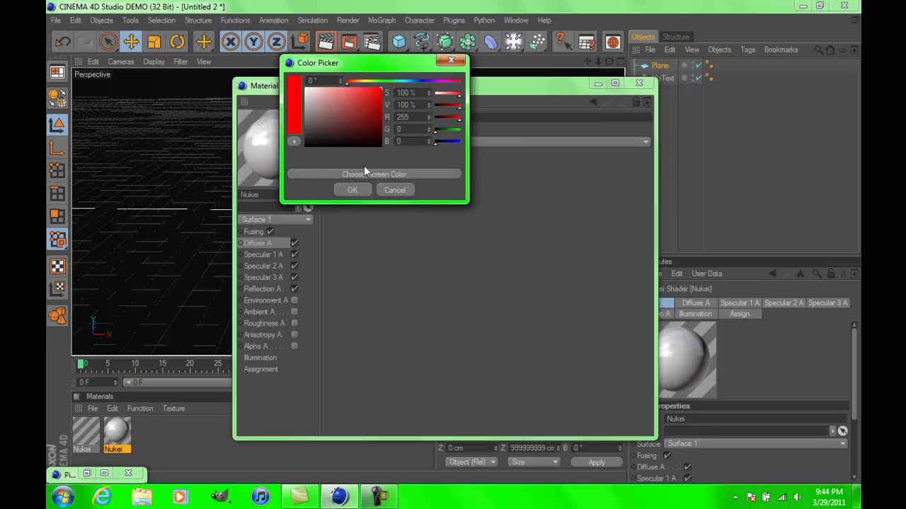
{"action": "left_click", "coordinate": [352, 189]}
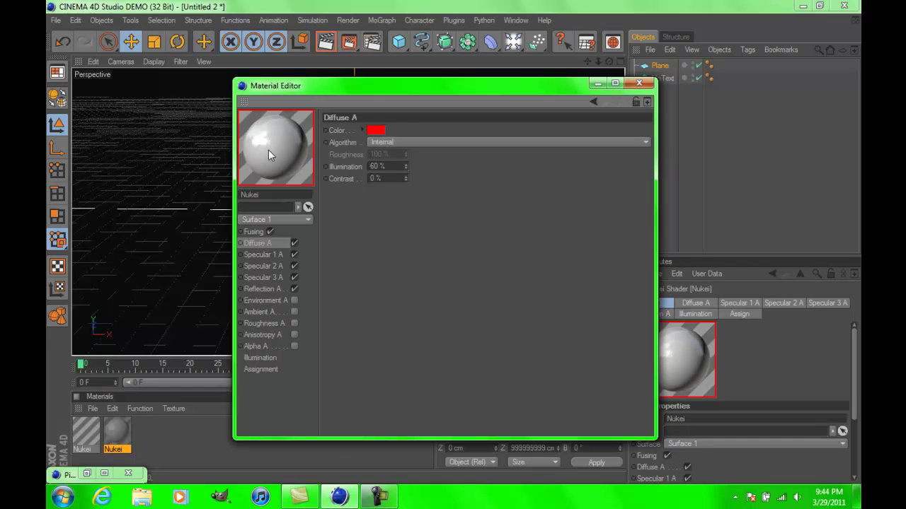
{"action": "left_click", "coordinate": [640, 84]}
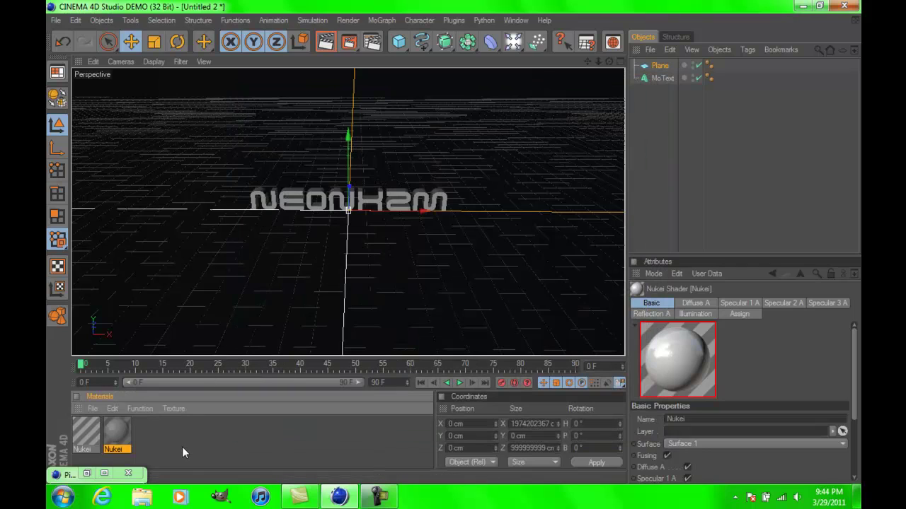
{"action": "left_click", "coordinate": [191, 448]}
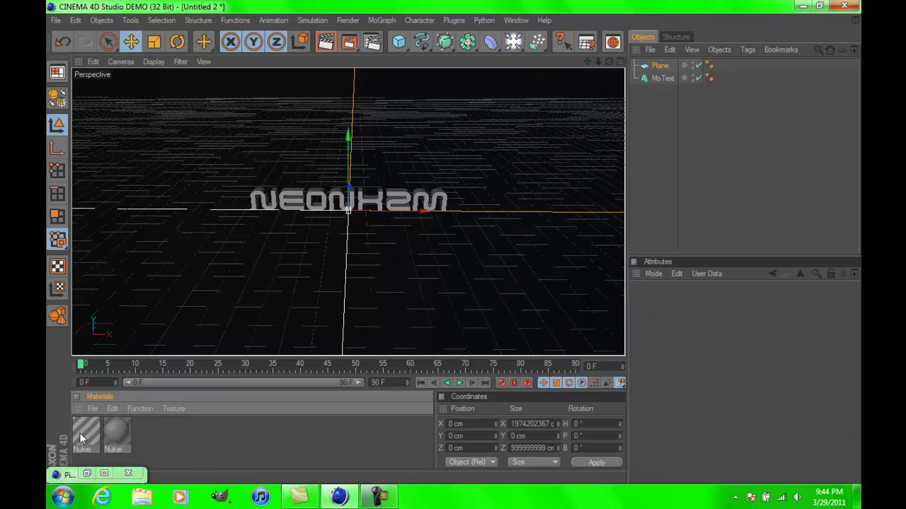
- Apply the uncolored Nukei material and the red Nukei material to the MoText object
{"action": "left_click", "coordinate": [82, 439]}
{"action": "left_click", "coordinate": [162, 438]}
{"action": "mouse_move", "coordinate": [86, 438]}
{"action": "left_mouse_down"}
{"action": "mouse_move", "coordinate": [168, 365]}
{"action": "mouse_move", "coordinate": [349, 243]}
{"action": "mouse_move", "coordinate": [360, 205]}
{"action": "left_mouse_up"}
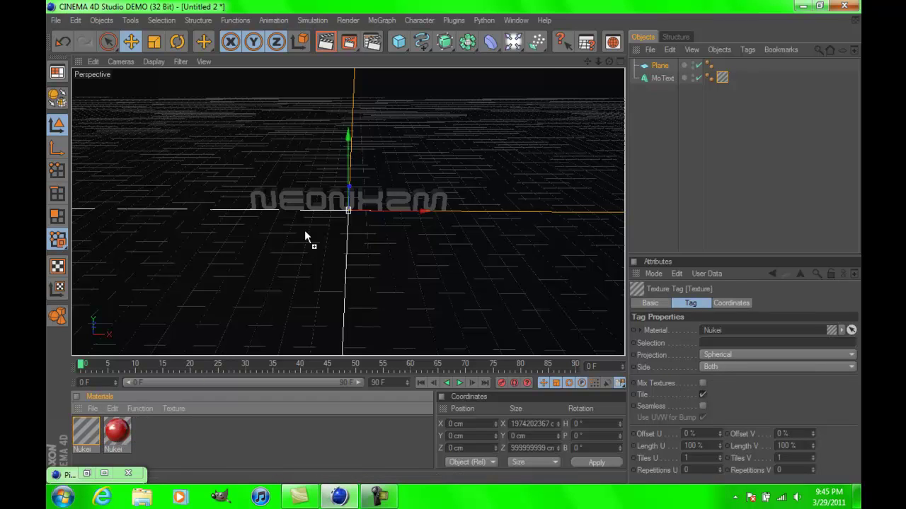
{"action": "left_click_drag", "start_coordinate": [332, 202], "coordinate": [333, 198]}
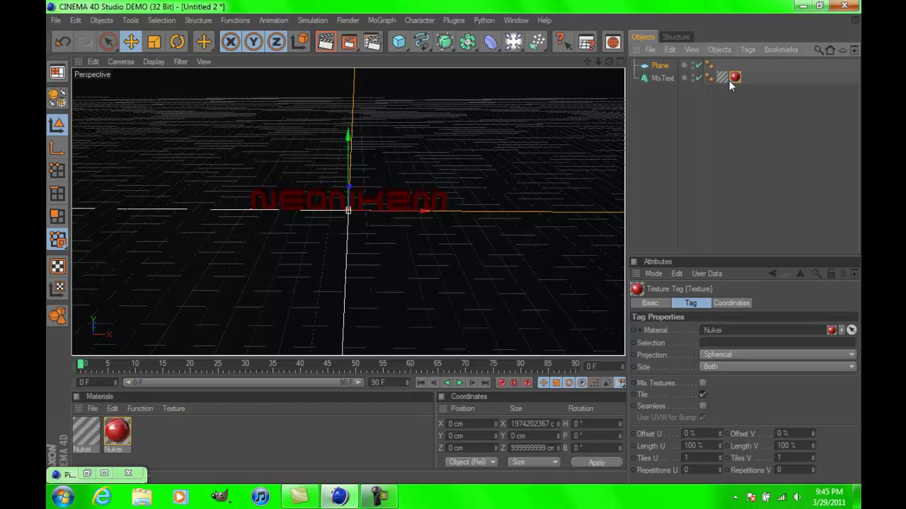
- Restrict the red texture tag on the MoText object to selection C1
{"action": "left_click", "coordinate": [718, 342]}
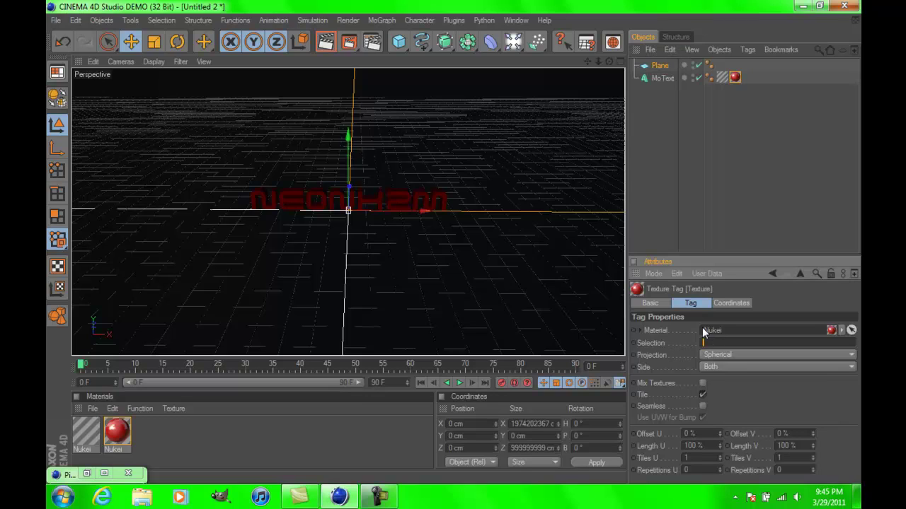
{"action": "type", "text": "C1"}
{"action": "left_click", "coordinate": [737, 187]}
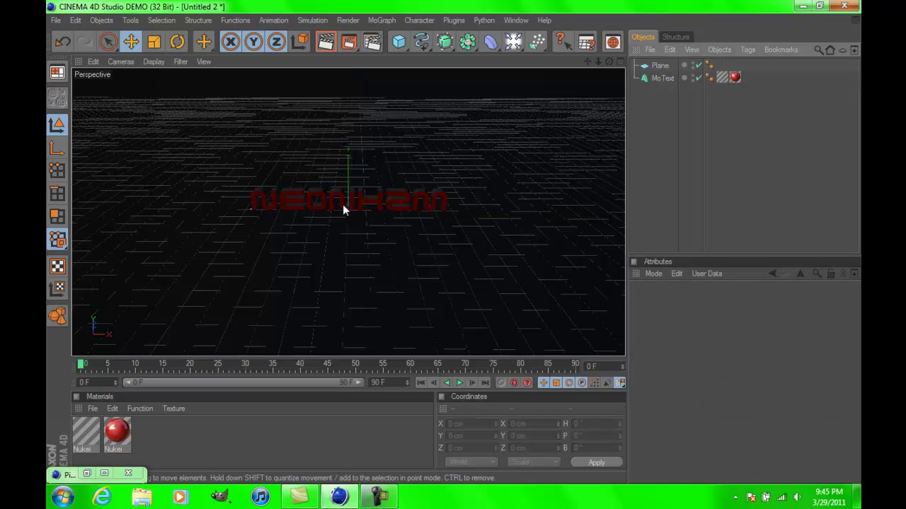
- Reorder the MoText object's texture tags so the red one comes before the uncolored one
{"action": "left_click", "coordinate": [735, 78]}
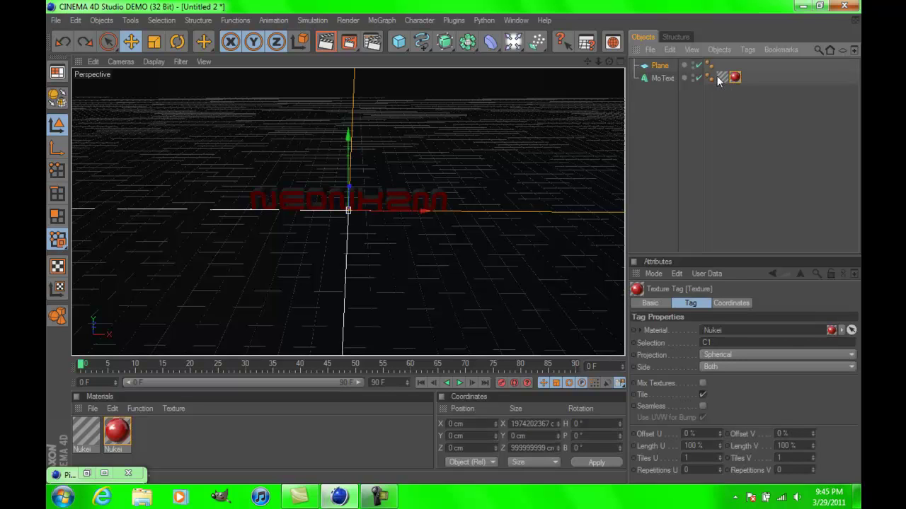
{"action": "left_click_drag", "start_coordinate": [717, 76], "coordinate": [733, 80]}
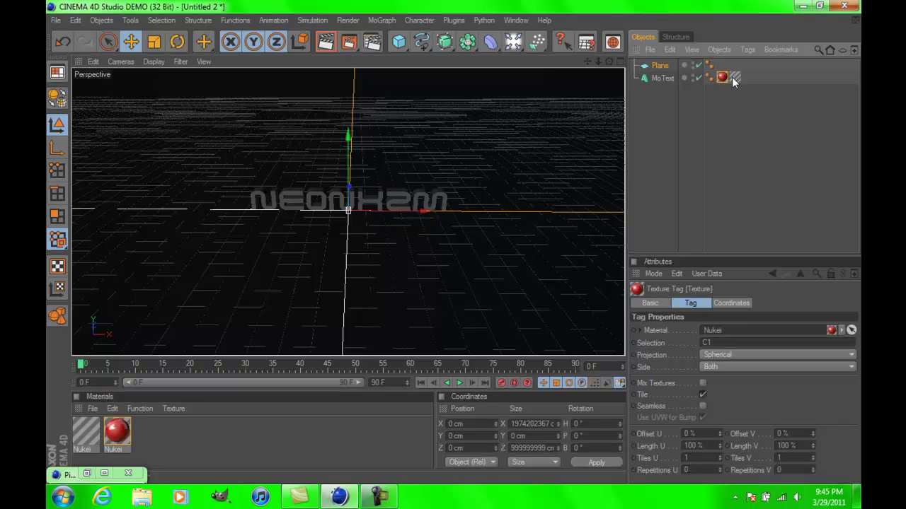
{"action": "left_click", "coordinate": [735, 78]}
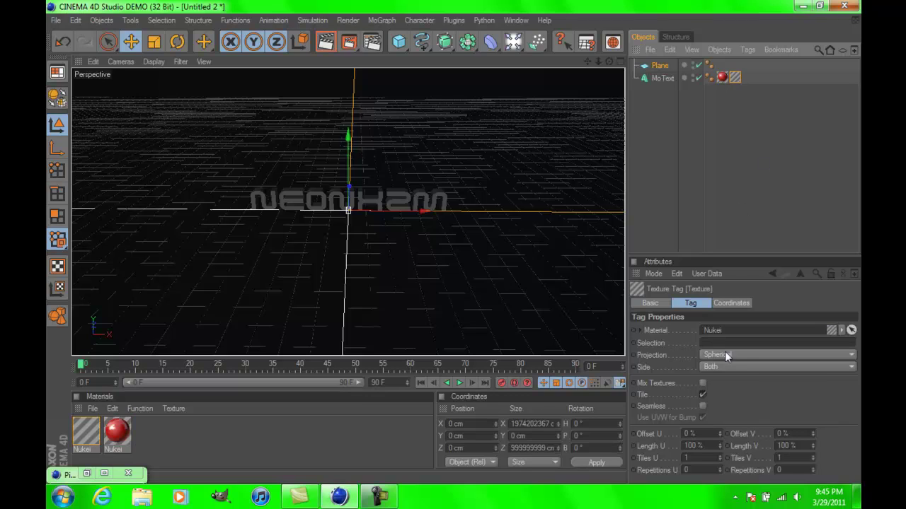
- Move the red texture tag to the Plane and clear its Selection value
{"action": "left_click_drag", "start_coordinate": [721, 78], "coordinate": [723, 65]}
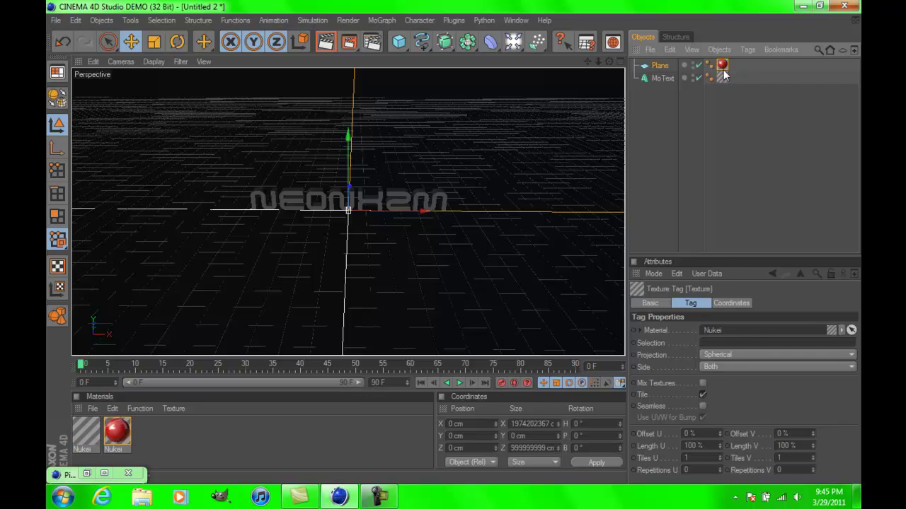
{"action": "left_click", "coordinate": [736, 342]}
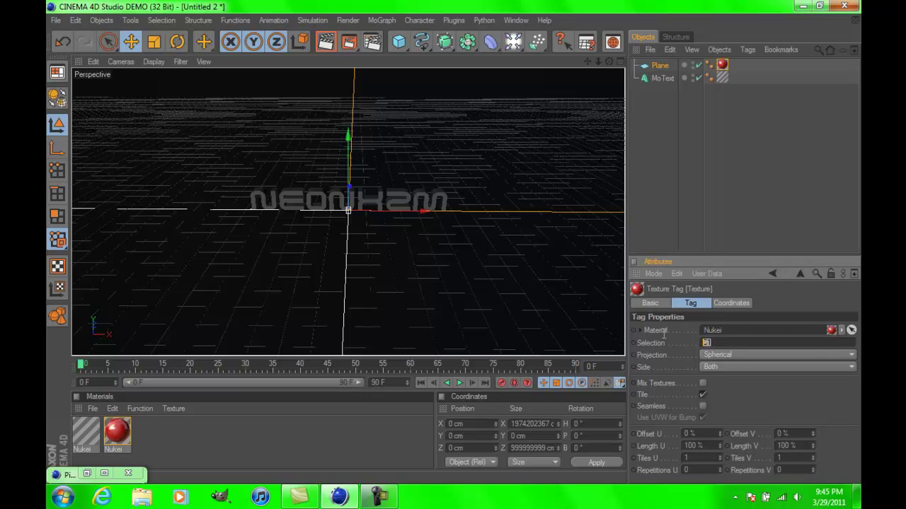
{"action": "key", "text": "BackSpace"}
{"action": "left_click", "coordinate": [716, 145]}
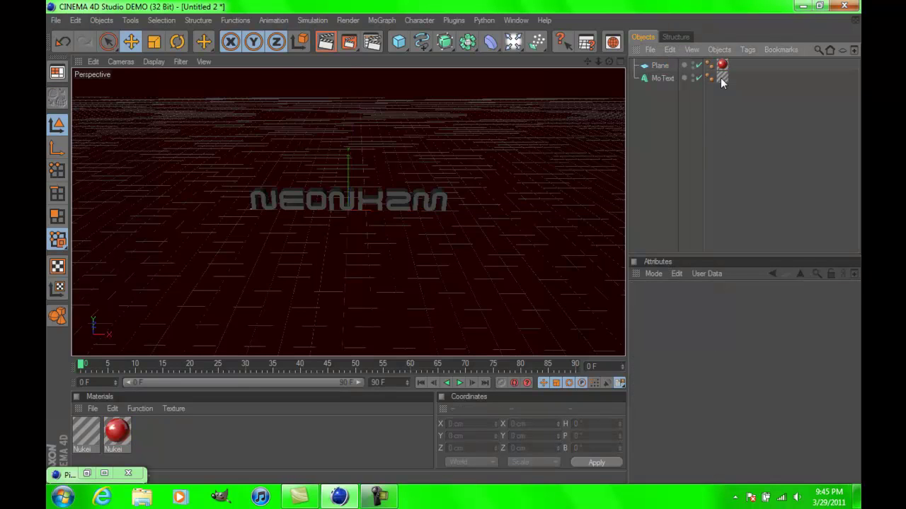
- Move the red texture tag from the Plane back to the MoText object, ahead of the uncolored tag
{"action": "left_click", "coordinate": [722, 65]}
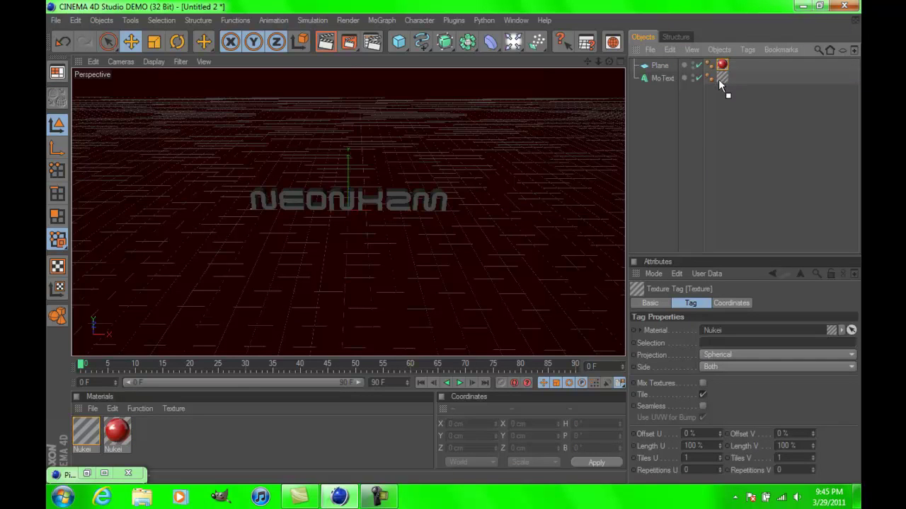
{"action": "left_click_drag", "start_coordinate": [719, 81], "coordinate": [720, 78]}
{"action": "left_click", "coordinate": [722, 77]}
- Restrict the uncolored Nukei texture tag on the MoText object to selection C1
{"action": "left_click", "coordinate": [735, 77]}
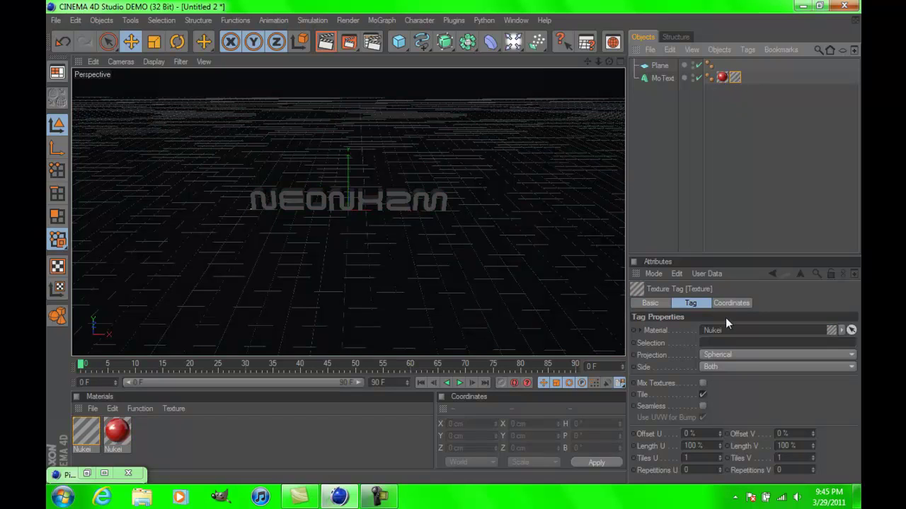
{"action": "left_click", "coordinate": [706, 343]}
{"action": "type", "text": "C1"}
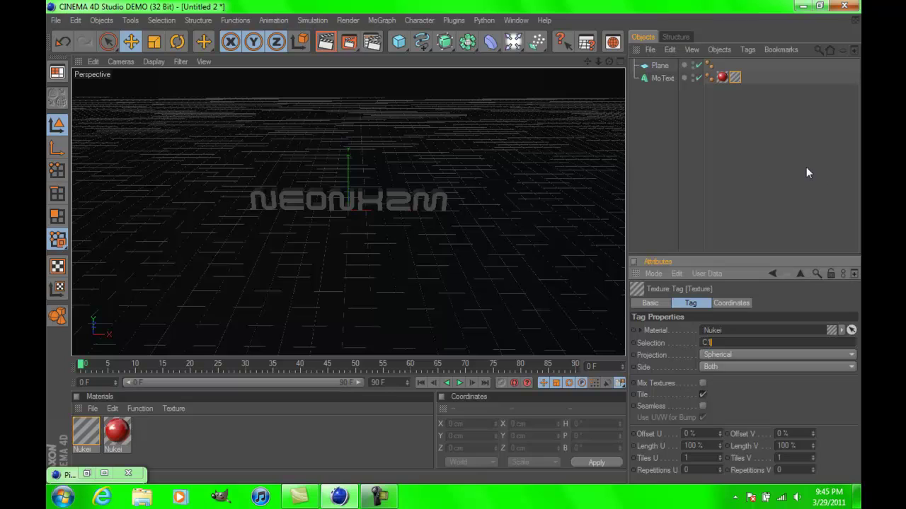
{"action": "left_click", "coordinate": [752, 177]}
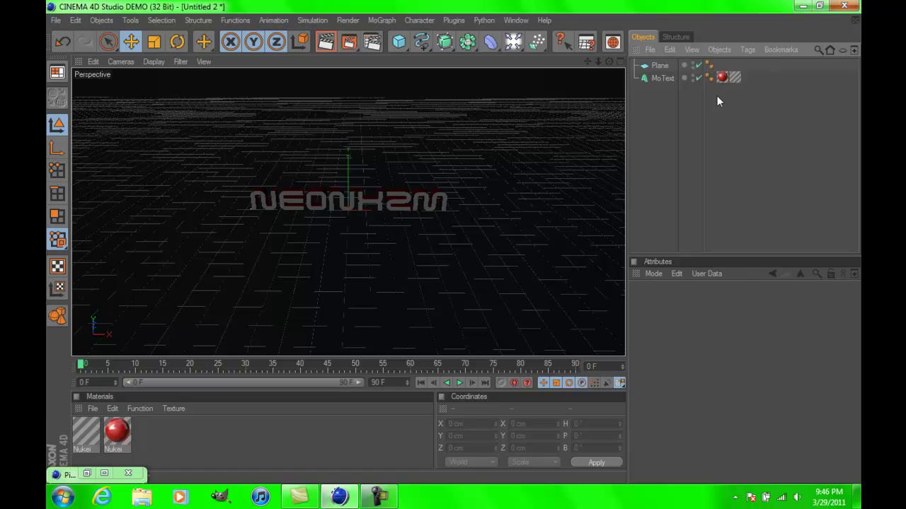
- Set both the start and end caps of the MoText object to Fillet Cap
{"action": "left_click", "coordinate": [661, 78]}
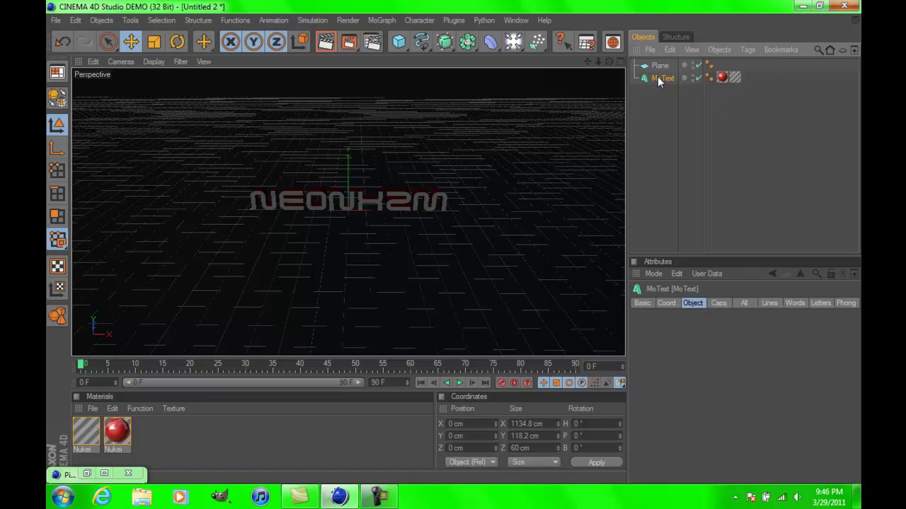
{"action": "left_click", "coordinate": [716, 304]}
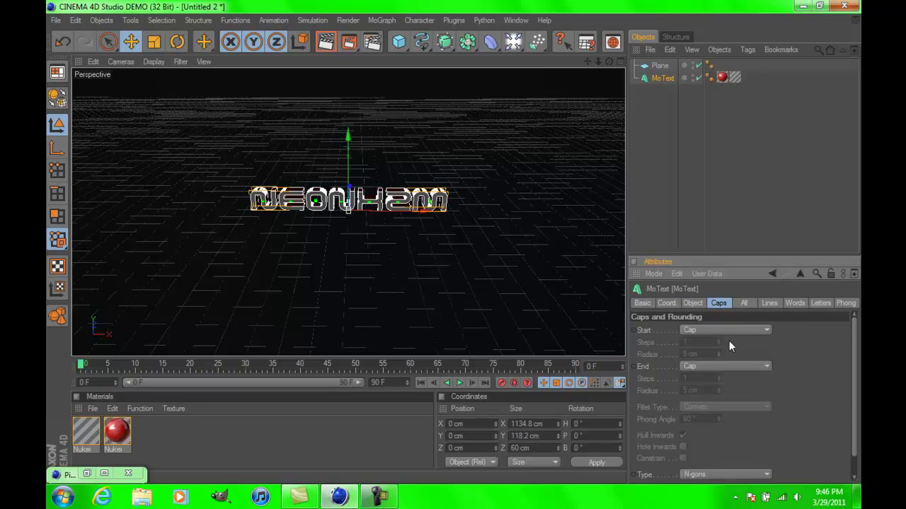
{"action": "left_click", "coordinate": [701, 331]}
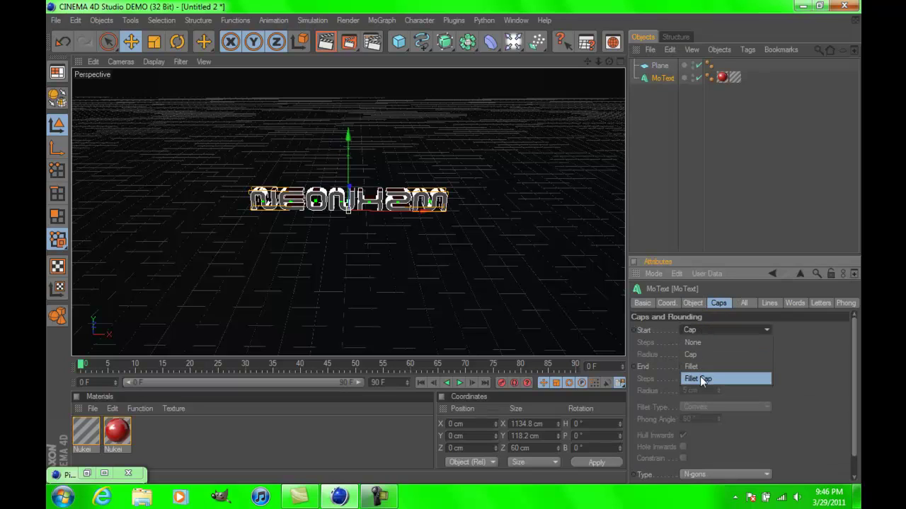
{"action": "left_click", "coordinate": [700, 379]}
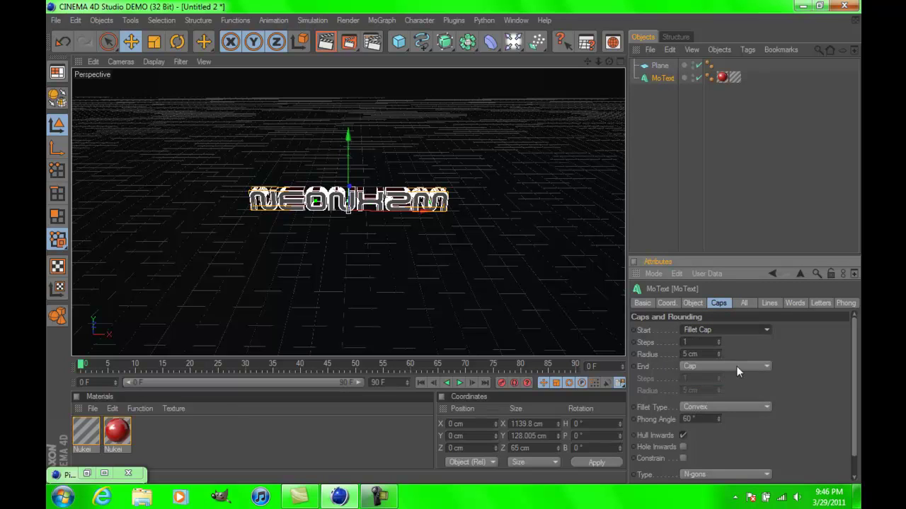
{"action": "left_click", "coordinate": [713, 367]}
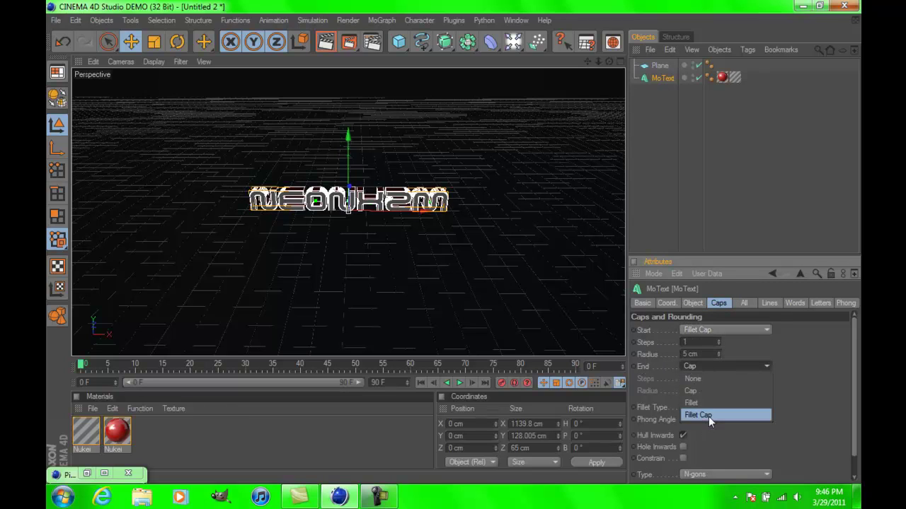
{"action": "left_click", "coordinate": [708, 416]}
- Set the start and end fillet radius of the MoText caps to 10 cm
{"action": "double_click", "coordinate": [685, 354]}
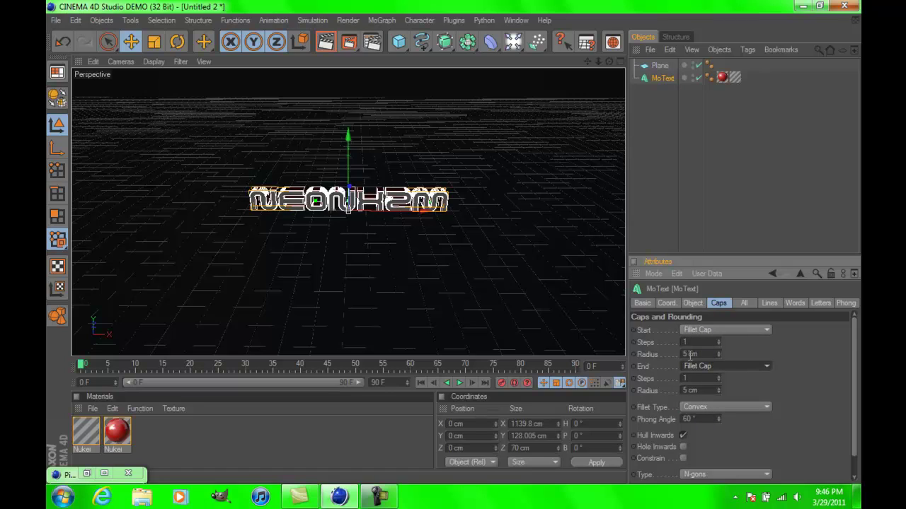
{"action": "key", "text": "BackSpace"}
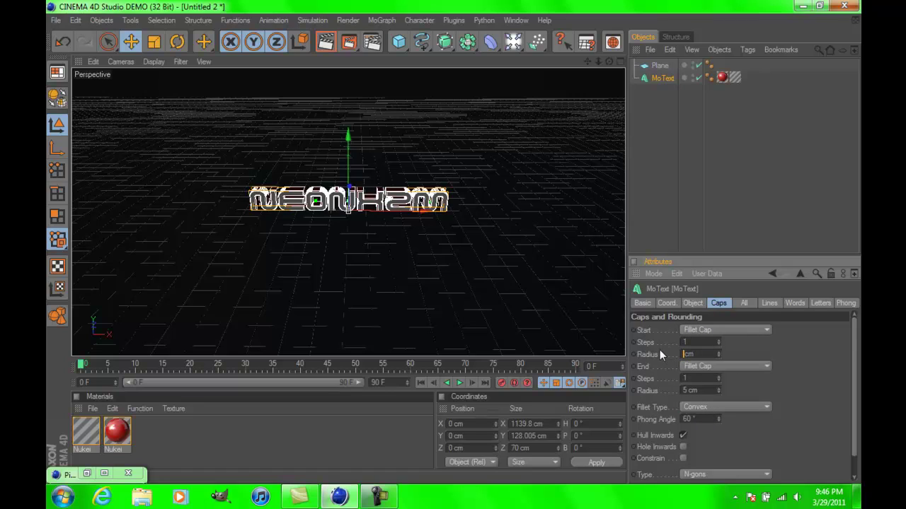
{"action": "type", "text": "10"}
{"action": "double_click", "coordinate": [685, 390]}
{"action": "type", "text": "10"}
{"action": "key", "text": "Return"}
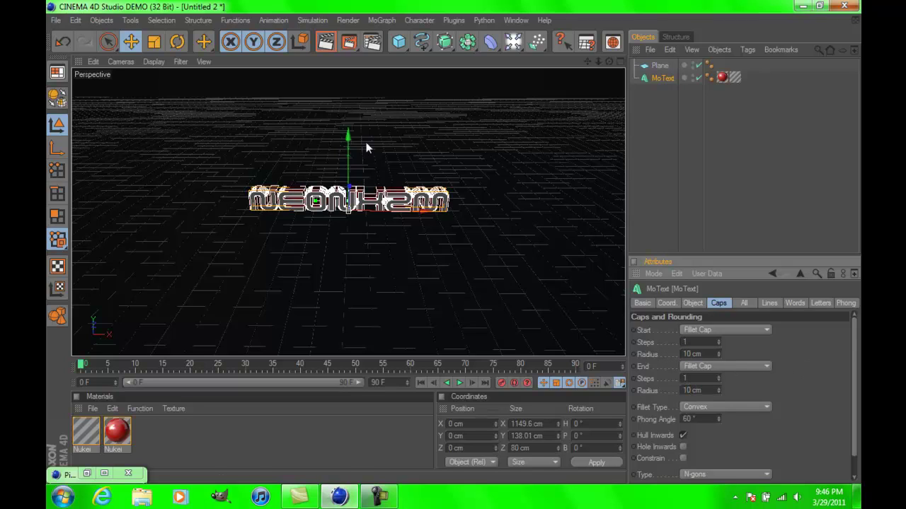
- Deselect the text and render the perspective view to preview the red and white lettering
{"action": "left_click", "coordinate": [711, 157]}
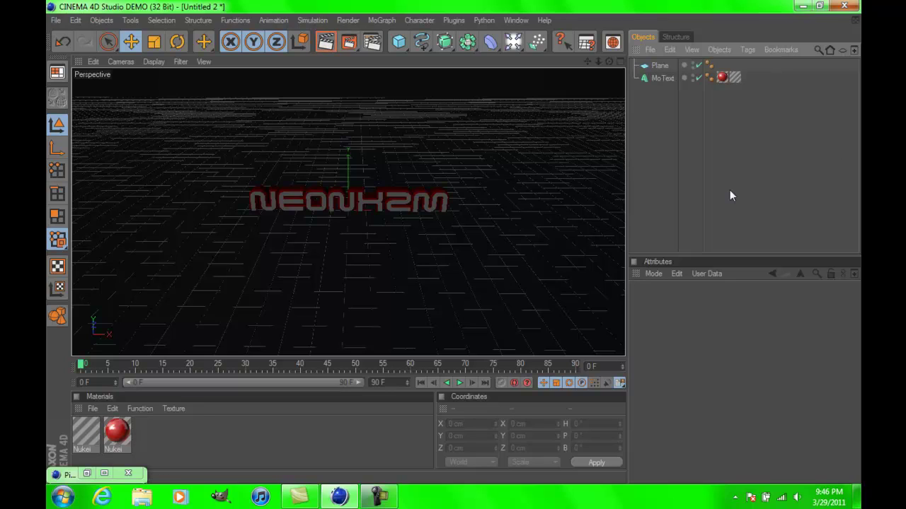
{"action": "key", "text": "ctrl+r"}
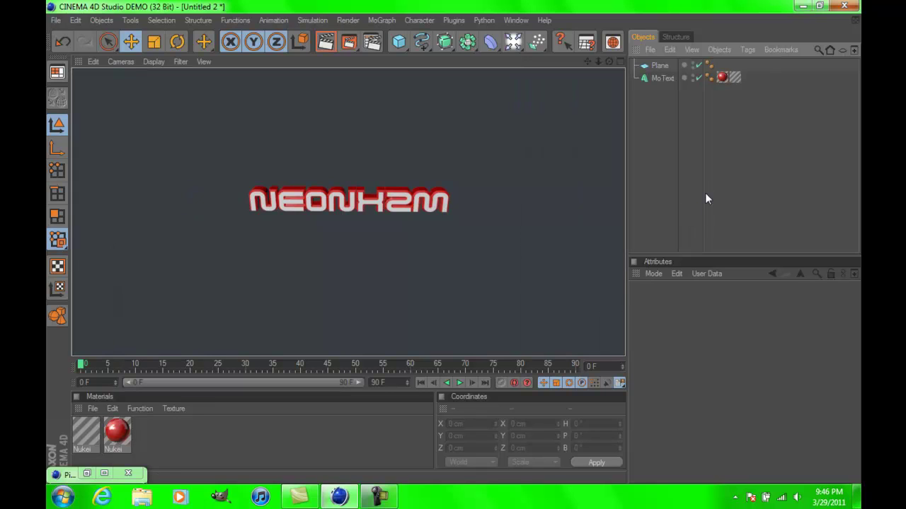
{"action": "left_click", "coordinate": [705, 193]}
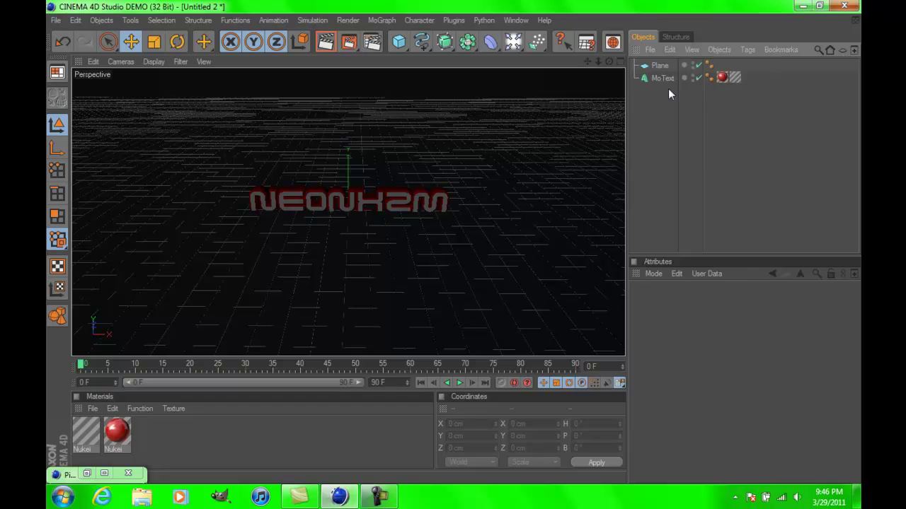
- Add a second MoText object to the scene
{"action": "left_click", "coordinate": [383, 21]}
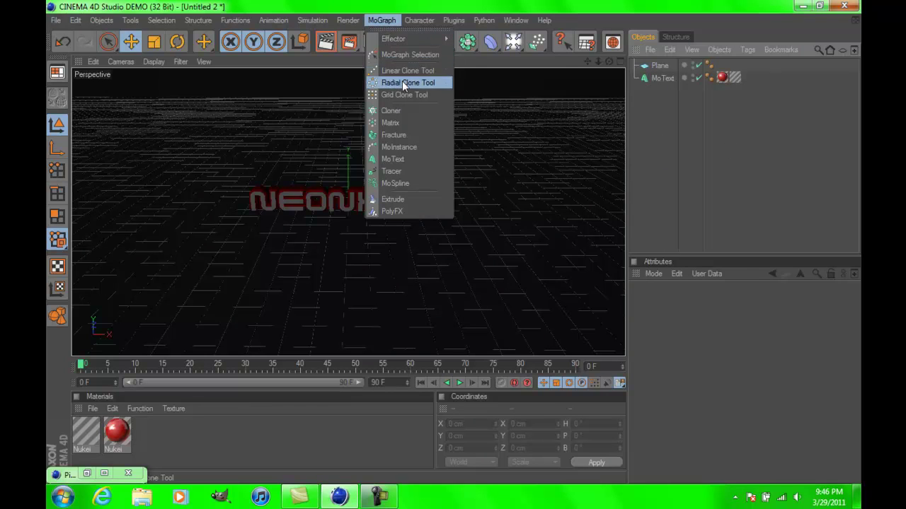
{"action": "left_click", "coordinate": [407, 158]}
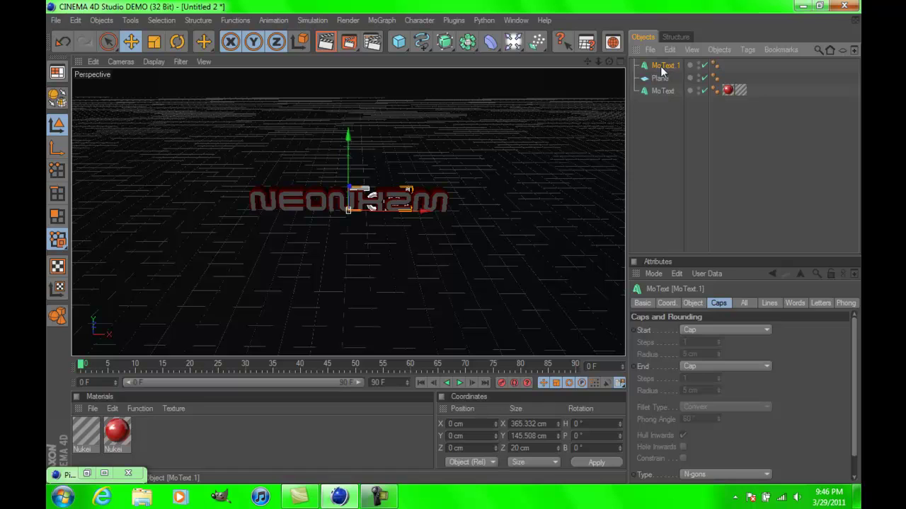
- Delete the newly added MoText object and duplicate the original MoText lettering with its materials by copying and pasting it
{"action": "key", "text": "Delete"}
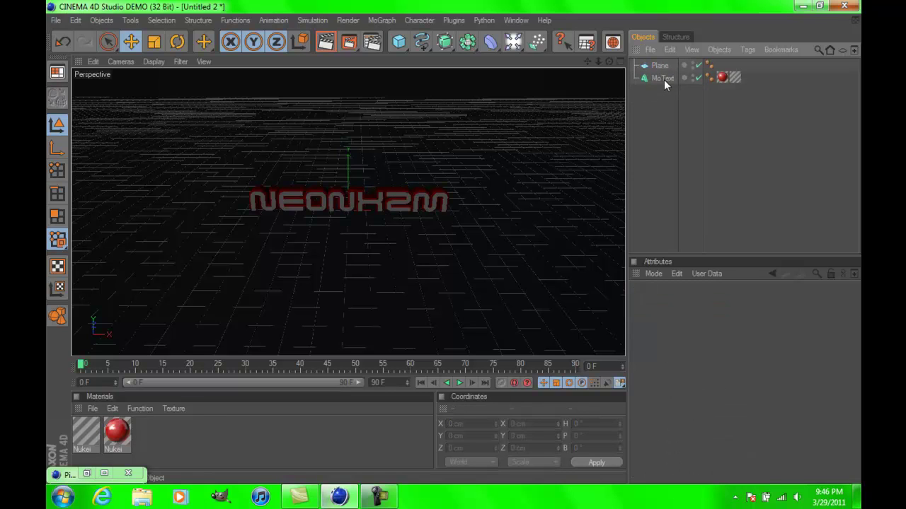
{"action": "left_click", "coordinate": [663, 79]}
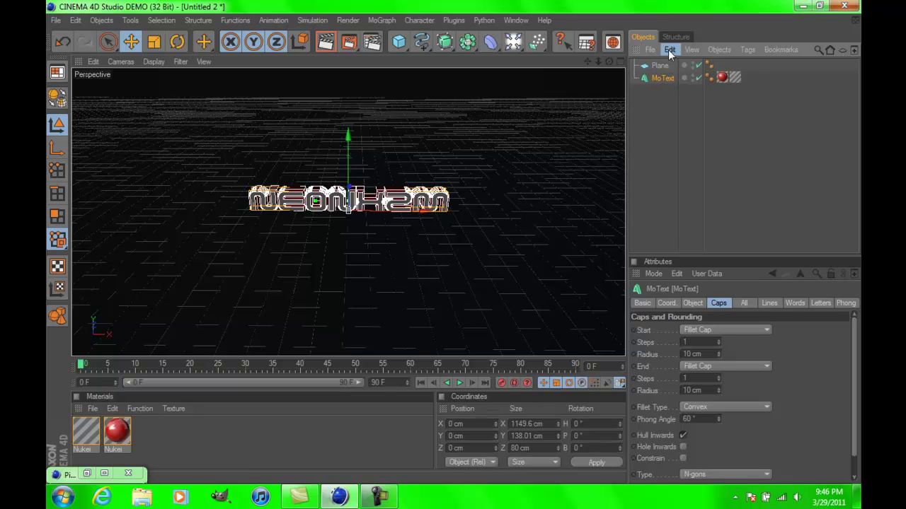
{"action": "left_click", "coordinate": [668, 50]}
{"action": "left_click", "coordinate": [683, 108]}
{"action": "left_click", "coordinate": [669, 49]}
{"action": "left_click", "coordinate": [685, 121]}
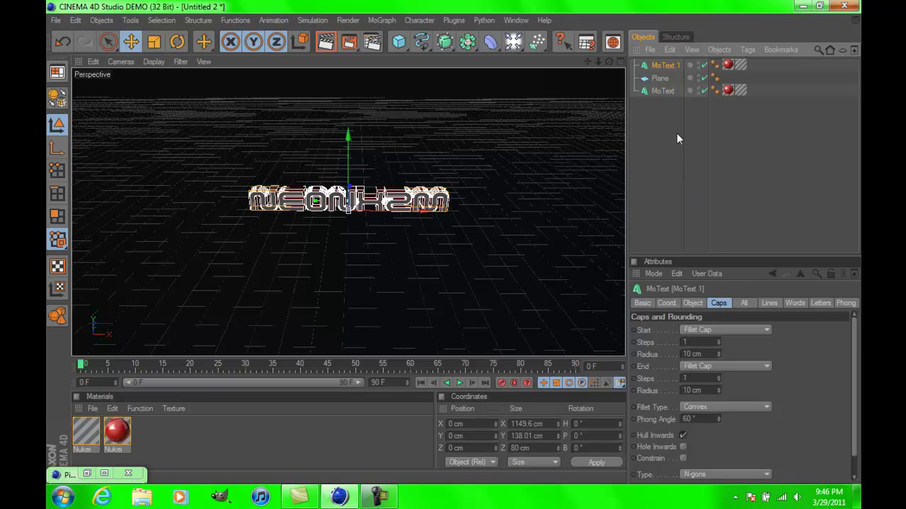
- Replace the text of the duplicated MoText object with "SUBSCRIBE"
{"action": "left_click", "coordinate": [691, 303]}
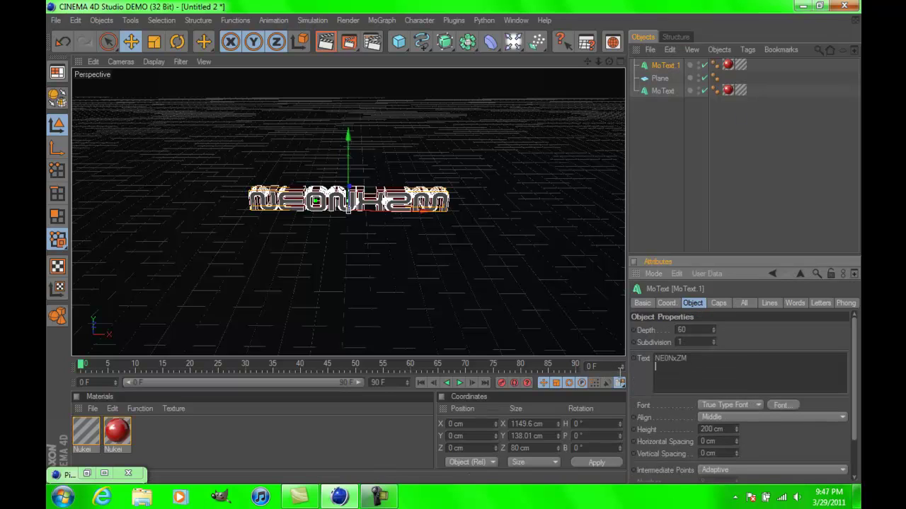
{"action": "left_click", "coordinate": [666, 367]}
{"action": "key", "text": "BackSpace"}
{"action": "key", "text": "BackSpace"}
{"action": "key", "text": "BackSpace"}
{"action": "key", "text": "BackSpace"}
{"action": "key", "text": "BackSpace"}
{"action": "key", "text": "BackSpace"}
{"action": "key", "text": "BackSpace"}
{"action": "key", "text": "BackSpace"}
{"action": "type", "text": "SUBSCRIBE"}
{"action": "left_click", "coordinate": [743, 155]}
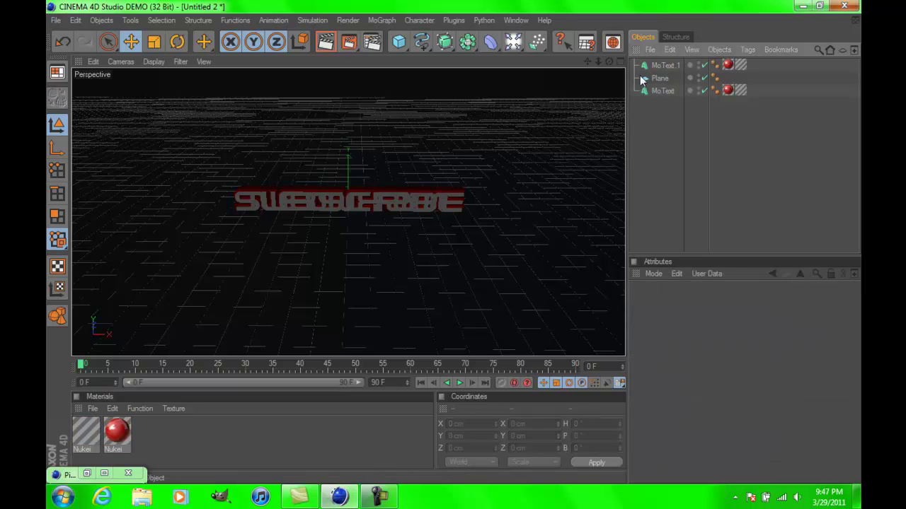
- Move the SUBSCRIBE text above the original lettering, to about 143 cm in Y and about -20 cm in Z
{"action": "left_click", "coordinate": [665, 65]}
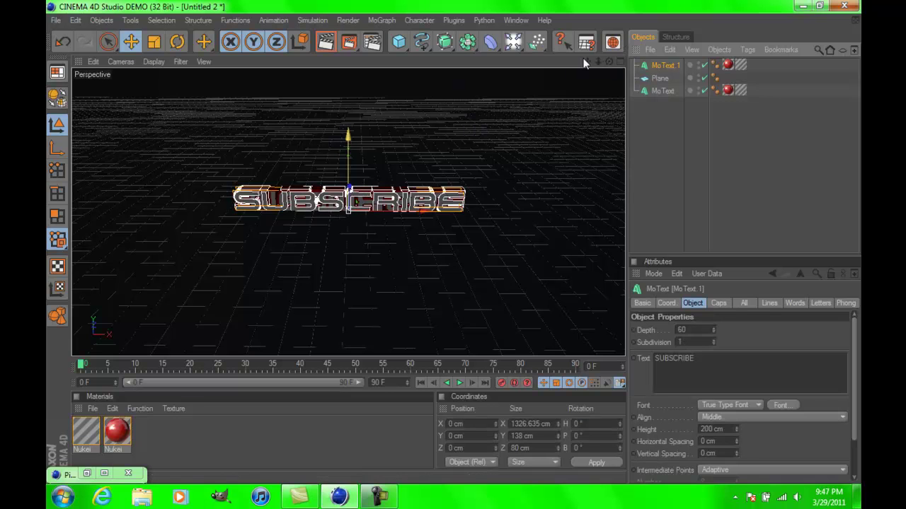
{"action": "left_click_drag", "start_coordinate": [608, 58], "coordinate": [533, 111]}
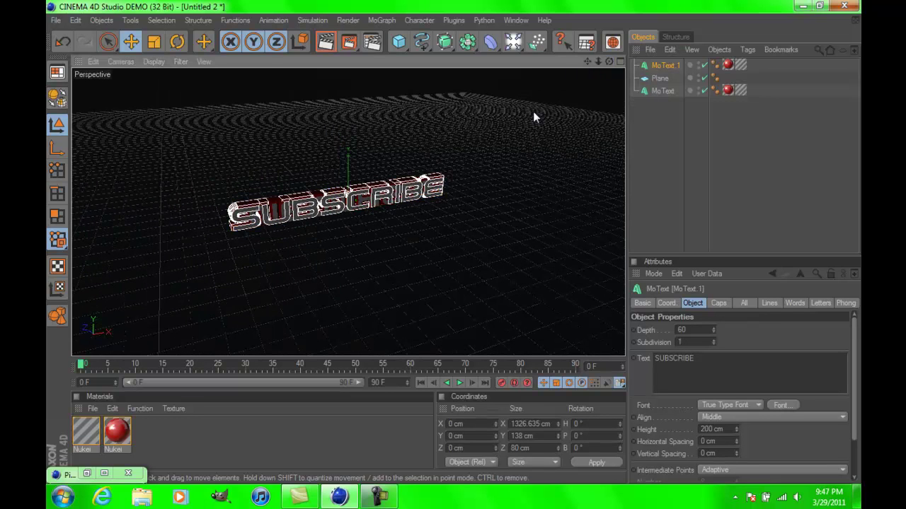
{"action": "left_click_drag", "start_coordinate": [323, 191], "coordinate": [355, 216]}
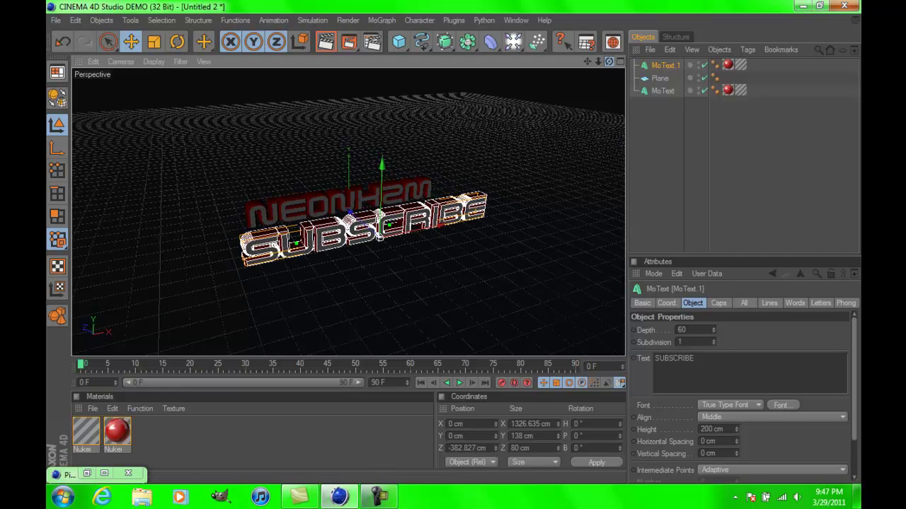
{"action": "left_click_drag", "start_coordinate": [609, 61], "coordinate": [605, 65]}
{"action": "left_click_drag", "start_coordinate": [385, 174], "coordinate": [386, 142]}
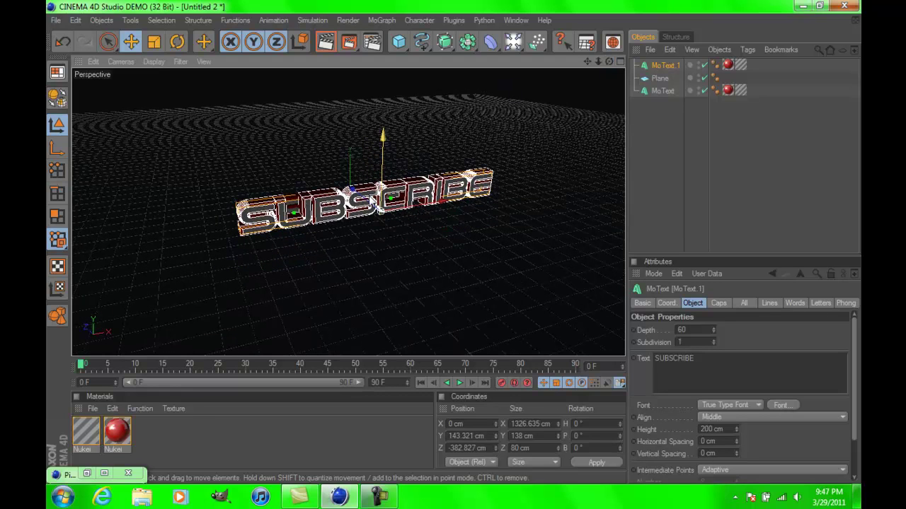
{"action": "left_click_drag", "start_coordinate": [350, 189], "coordinate": [322, 165]}
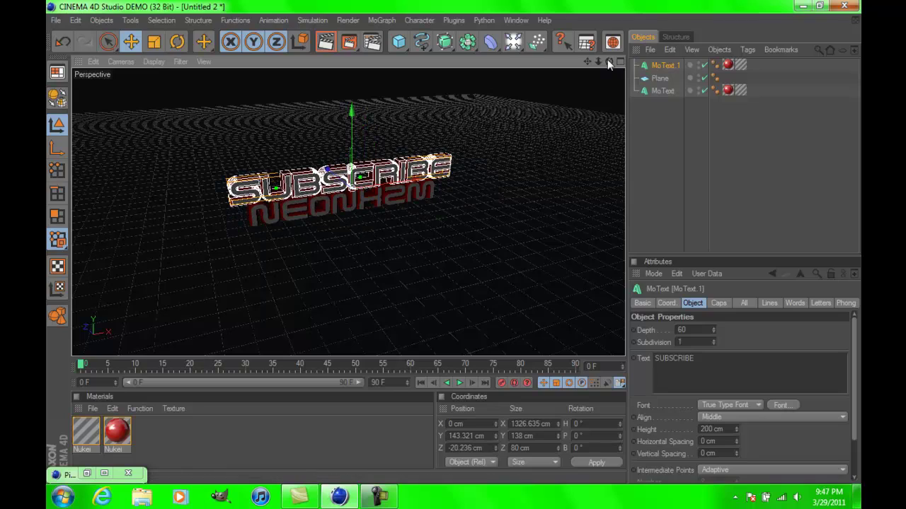
- Align the SUBSCRIBE text in depth with the lettering below it, moving it to about 1 cm in Z
{"action": "left_click_drag", "start_coordinate": [609, 61], "coordinate": [506, 68]}
{"action": "left_click", "coordinate": [338, 184]}
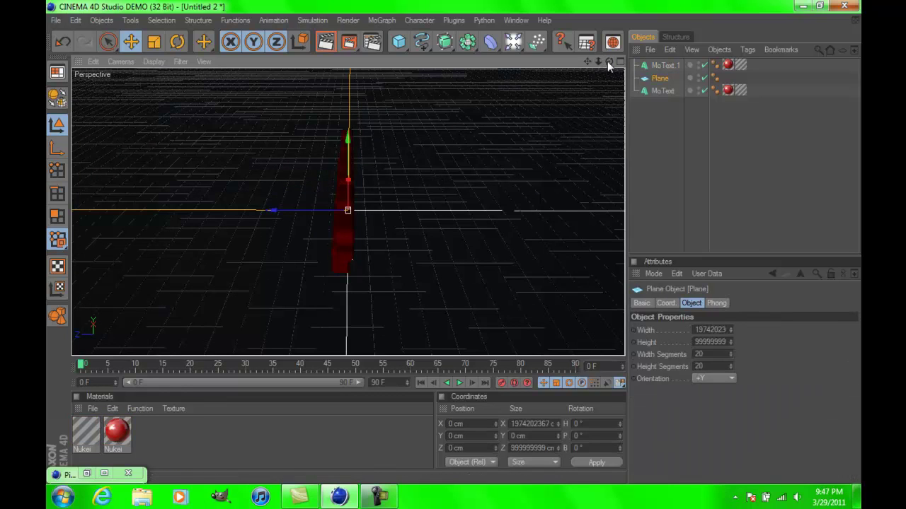
{"action": "left_click_drag", "start_coordinate": [607, 61], "coordinate": [595, 62]}
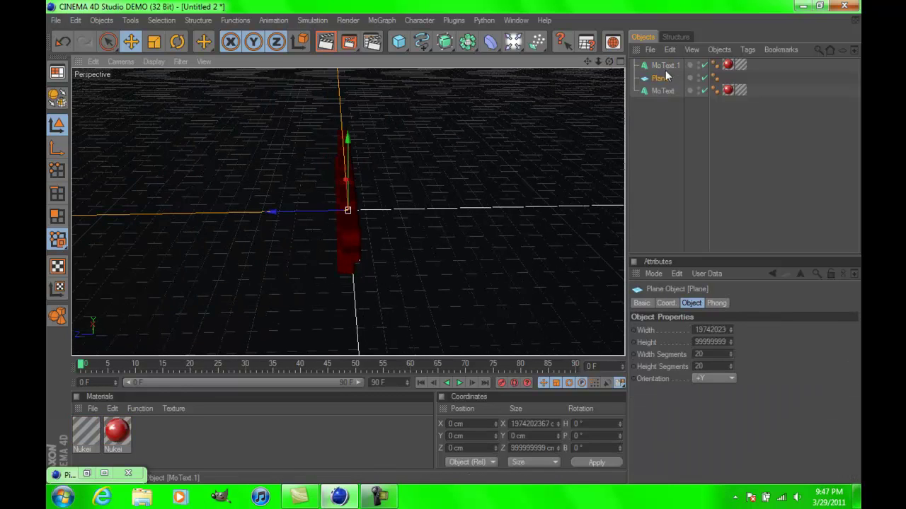
{"action": "left_click", "coordinate": [663, 66]}
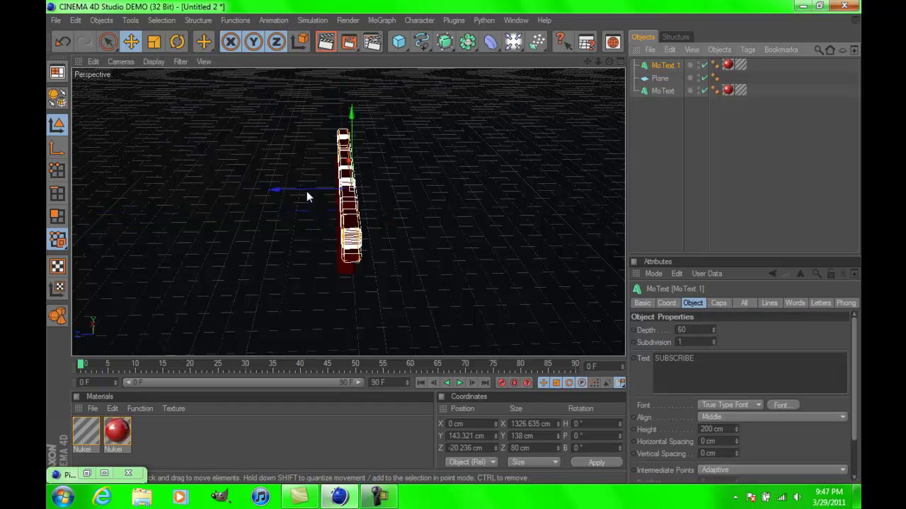
{"action": "left_click_drag", "start_coordinate": [283, 189], "coordinate": [277, 189]}
{"action": "left_click_drag", "start_coordinate": [343, 189], "coordinate": [310, 188]}
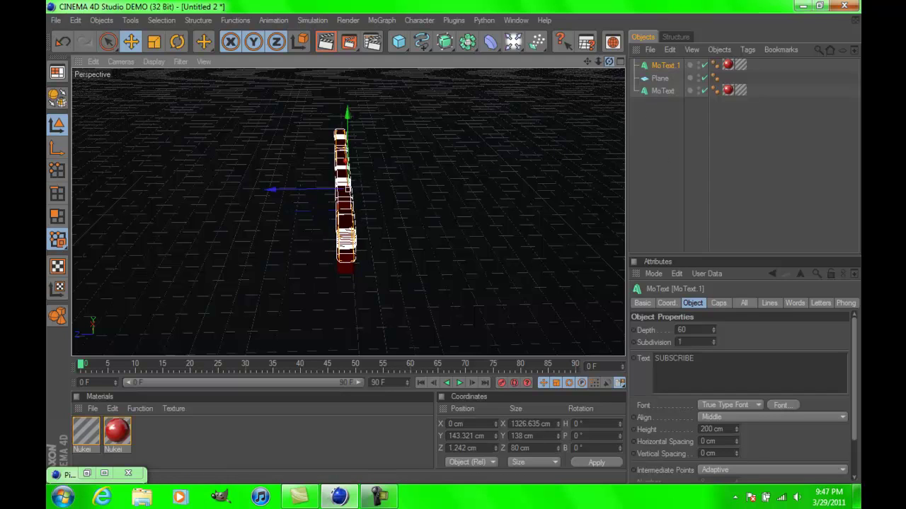
{"action": "mouse_move", "coordinate": [609, 62]}
{"action": "left_mouse_down"}
{"action": "mouse_move", "coordinate": [548, 84]}
{"action": "mouse_move", "coordinate": [604, 64]}
{"action": "left_mouse_up"}
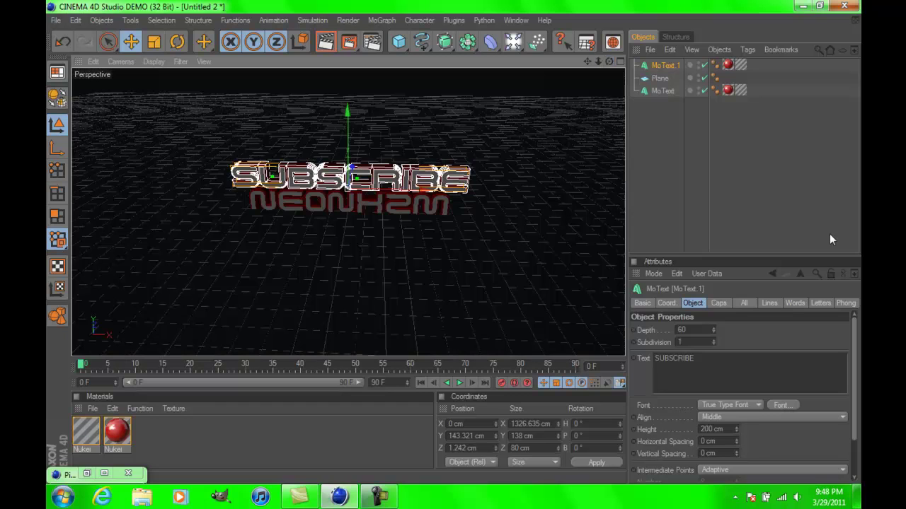
- Deselect the text and render the perspective view to preview both lines of lettering from the front
{"action": "left_click", "coordinate": [684, 165]}
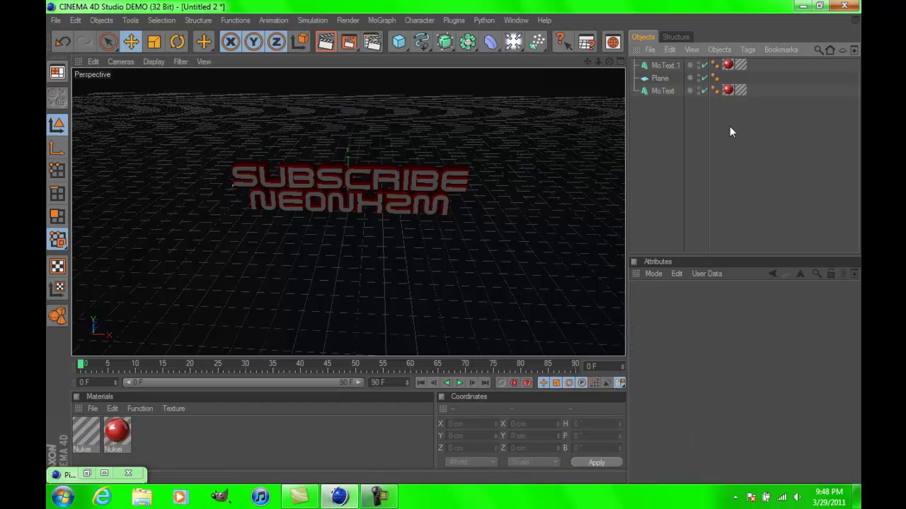
{"action": "mouse_move", "coordinate": [608, 61]}
{"action": "left_mouse_down"}
{"action": "mouse_move", "coordinate": [615, 111]}
{"action": "mouse_move", "coordinate": [609, 61]}
{"action": "left_mouse_up"}
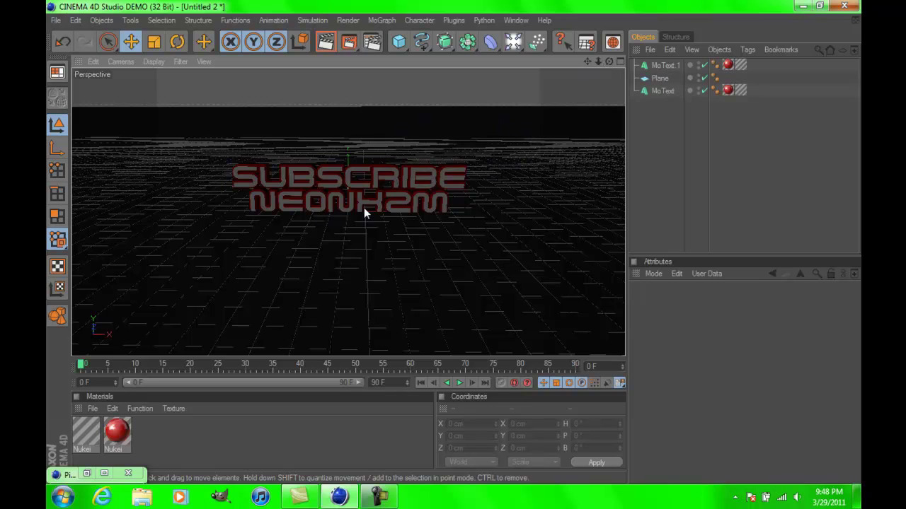
{"action": "left_click", "coordinate": [326, 42]}
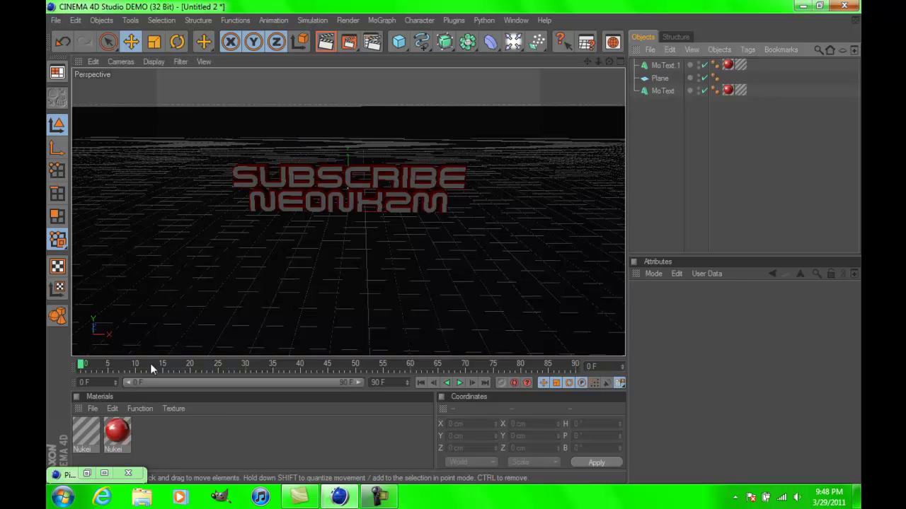
- Create a new standard material alongside the two Nukei materials
{"action": "left_click", "coordinate": [94, 407]}
{"action": "mouse_move", "coordinate": [112, 409]}
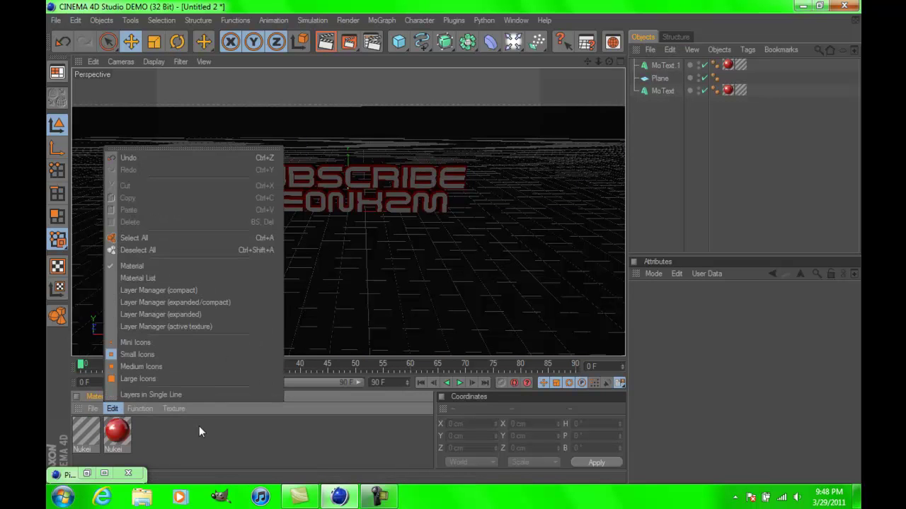
{"action": "left_click", "coordinate": [200, 427]}
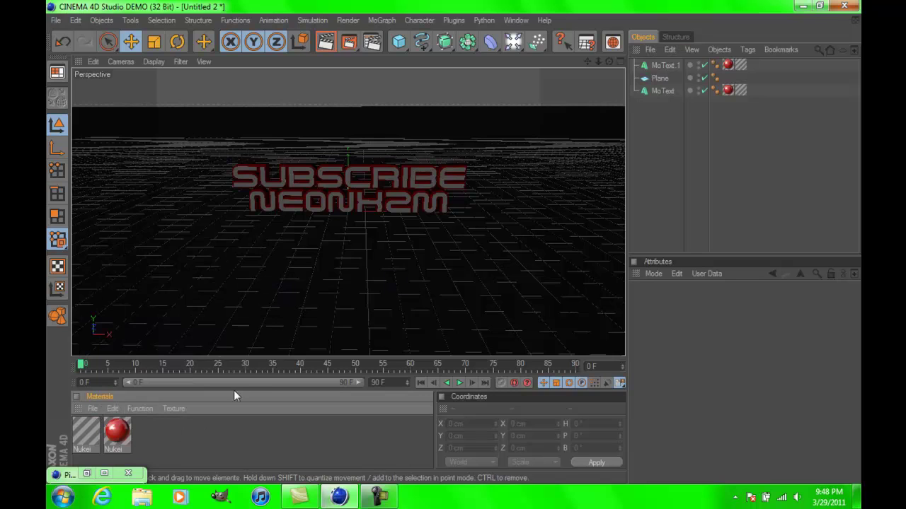
{"action": "double_click", "coordinate": [172, 440]}
{"action": "left_click", "coordinate": [75, 424]}
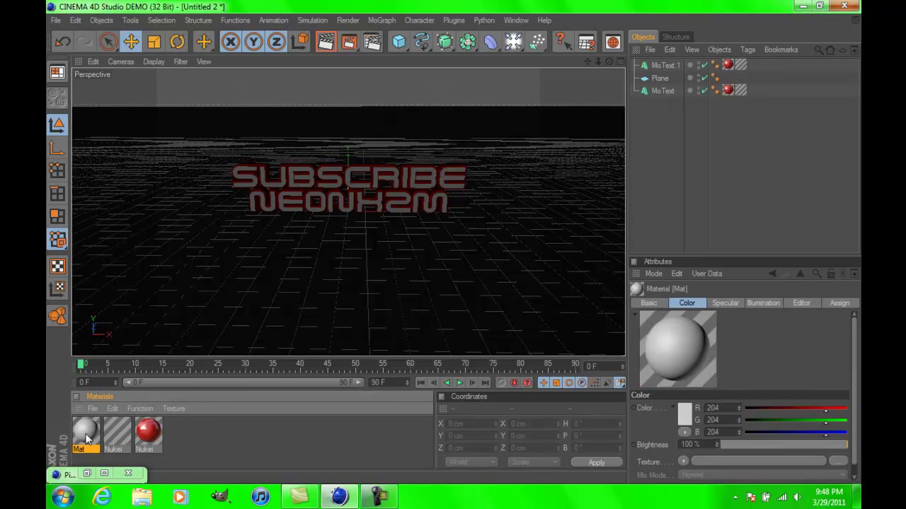
- Set the new material's color to black, RGB 0, 0, 0
{"action": "double_click", "coordinate": [84, 433]}
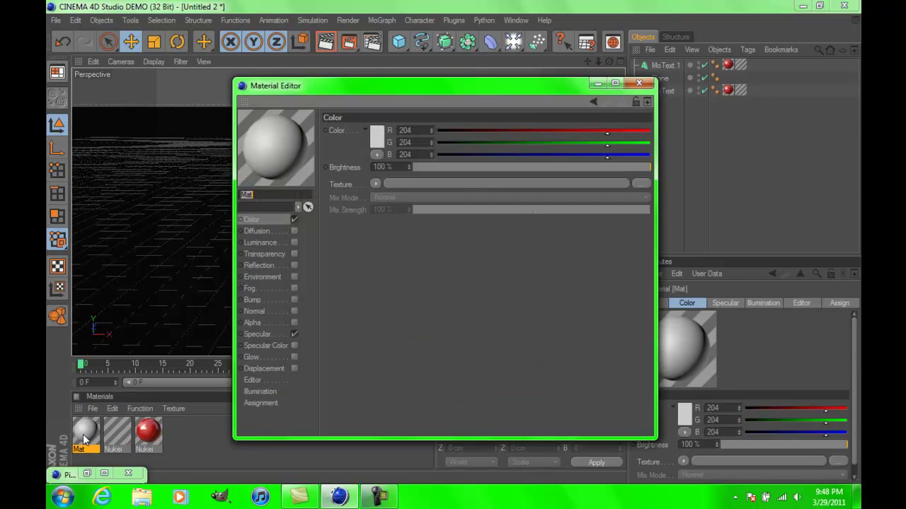
{"action": "left_click", "coordinate": [378, 137]}
{"action": "left_click_drag", "start_coordinate": [348, 144], "coordinate": [262, 177]}
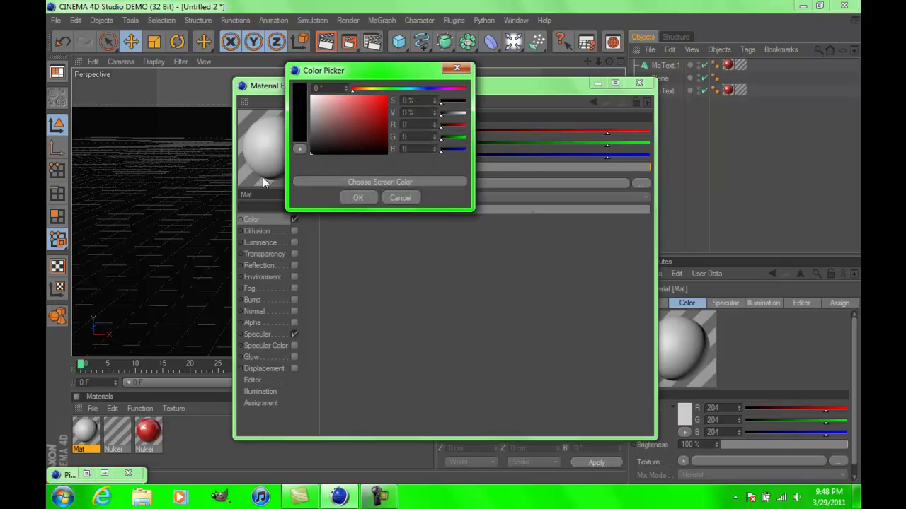
{"action": "left_click", "coordinate": [358, 198]}
{"action": "left_click", "coordinate": [639, 83]}
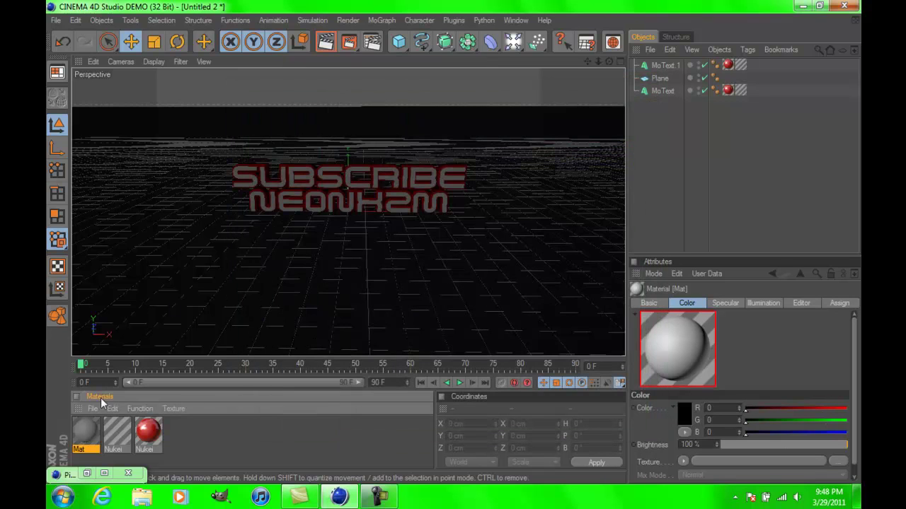
- Apply the black material to the floor plane, render the perspective view to check it, and clear the selection
{"action": "left_click_drag", "start_coordinate": [264, 302], "coordinate": [268, 301]}
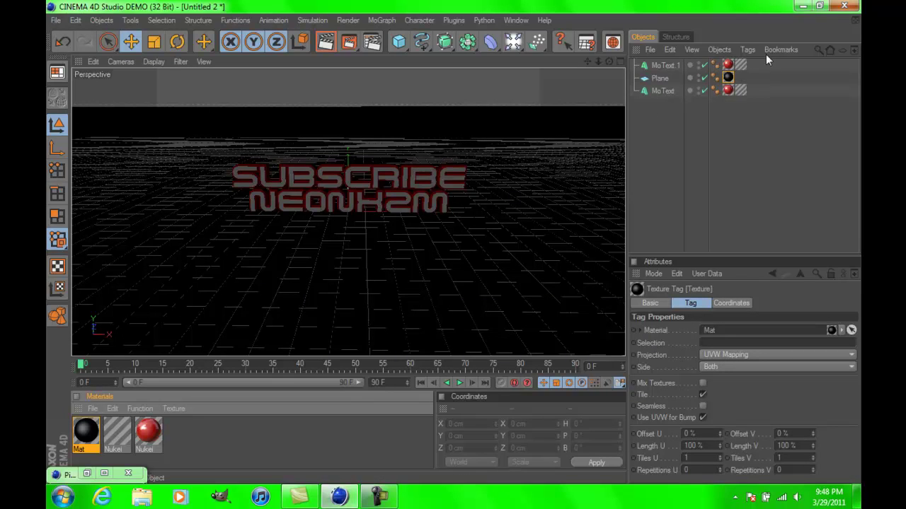
{"action": "left_click", "coordinate": [326, 42]}
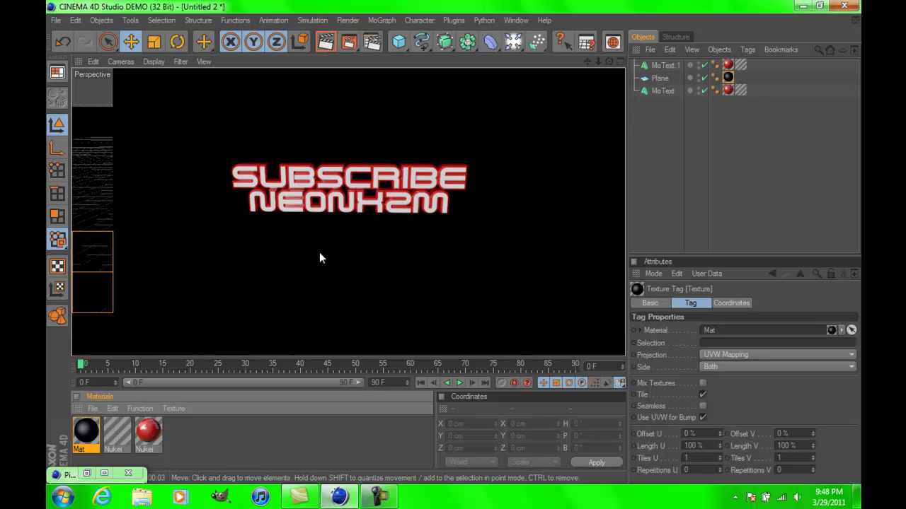
{"action": "left_click", "coordinate": [656, 141]}
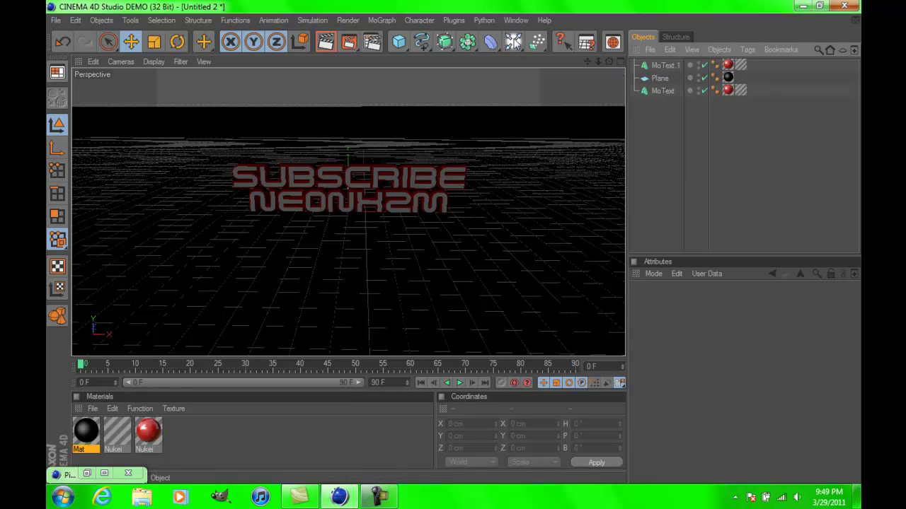
- Add a standard omni light to the scene and raise it above the lettering to about 672 cm in Y
{"action": "left_click", "coordinate": [513, 44]}
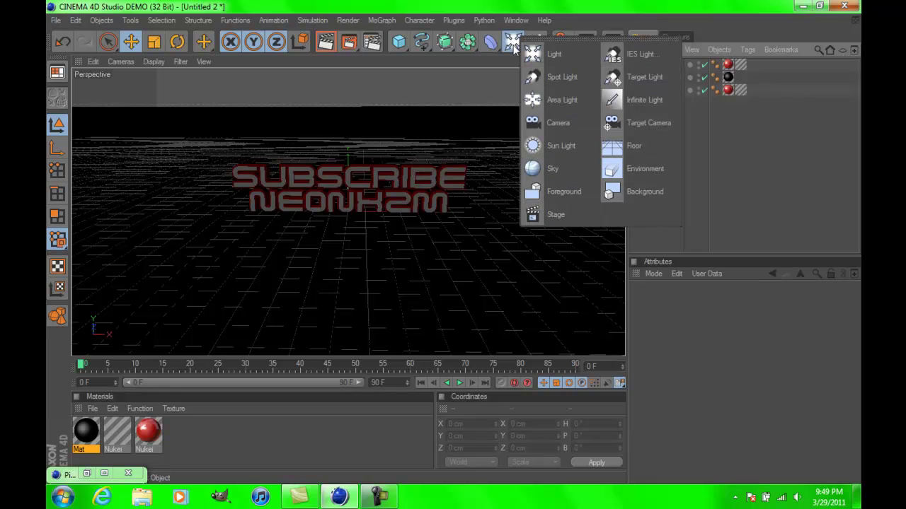
{"action": "left_click", "coordinate": [553, 58]}
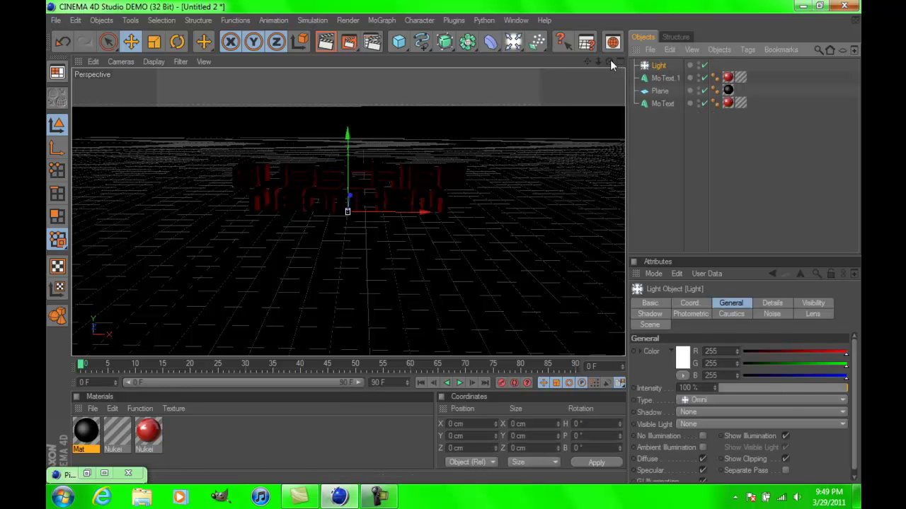
{"action": "mouse_move", "coordinate": [609, 62]}
{"action": "left_mouse_down"}
{"action": "mouse_move", "coordinate": [587, 63]}
{"action": "mouse_move", "coordinate": [609, 65]}
{"action": "left_mouse_up"}
{"action": "left_click_drag", "start_coordinate": [347, 177], "coordinate": [348, 162]}
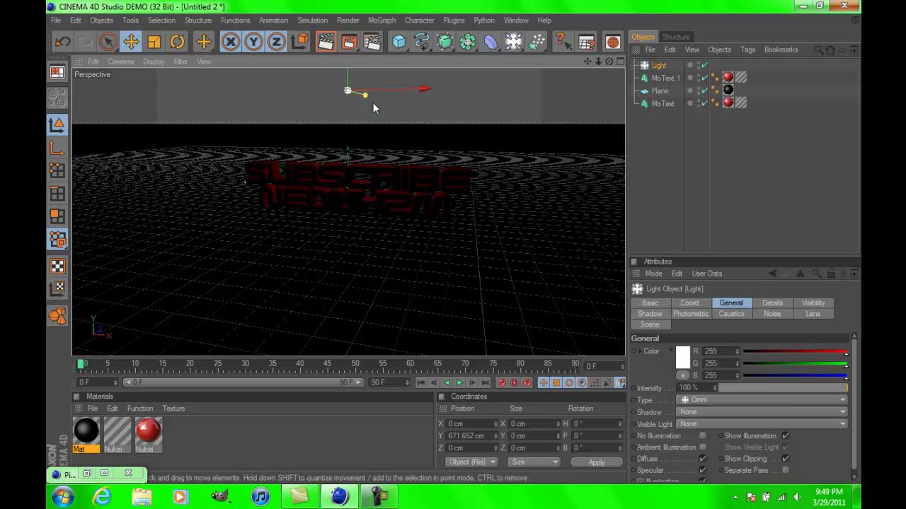
- Move the omni light in front of the lettering to about -1230 cm in Z and render the perspective view
{"action": "left_click", "coordinate": [372, 101]}
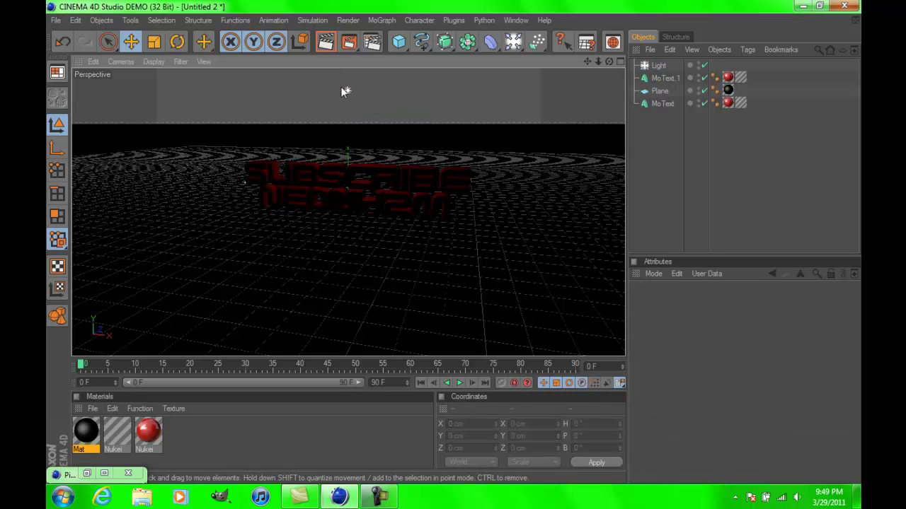
{"action": "left_click", "coordinate": [346, 90]}
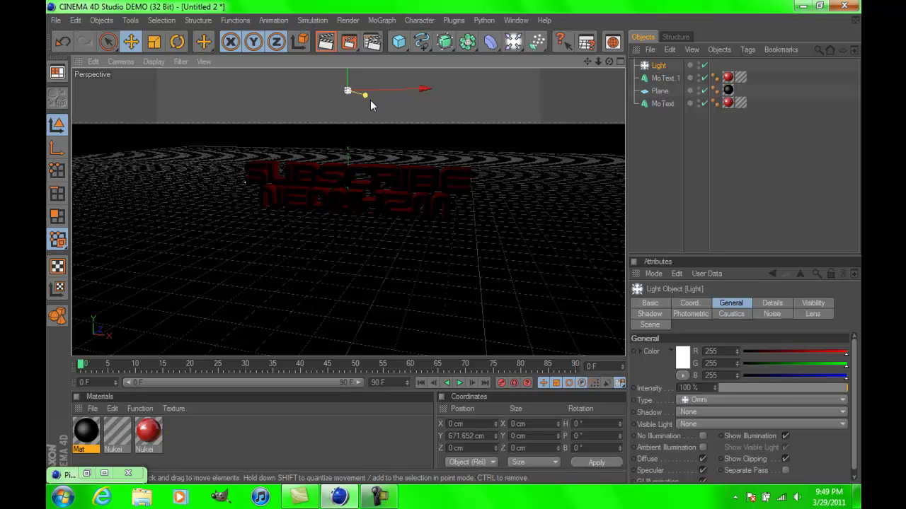
{"action": "left_click", "coordinate": [370, 100]}
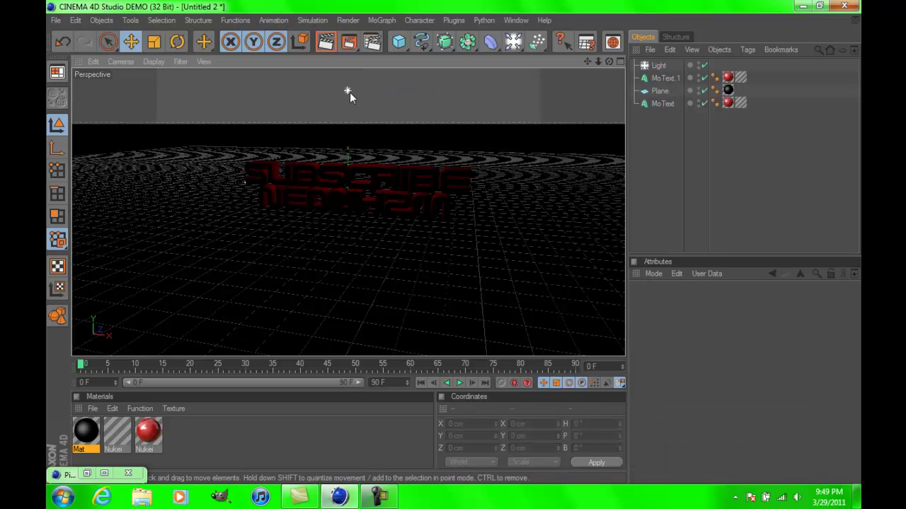
{"action": "left_click", "coordinate": [351, 91]}
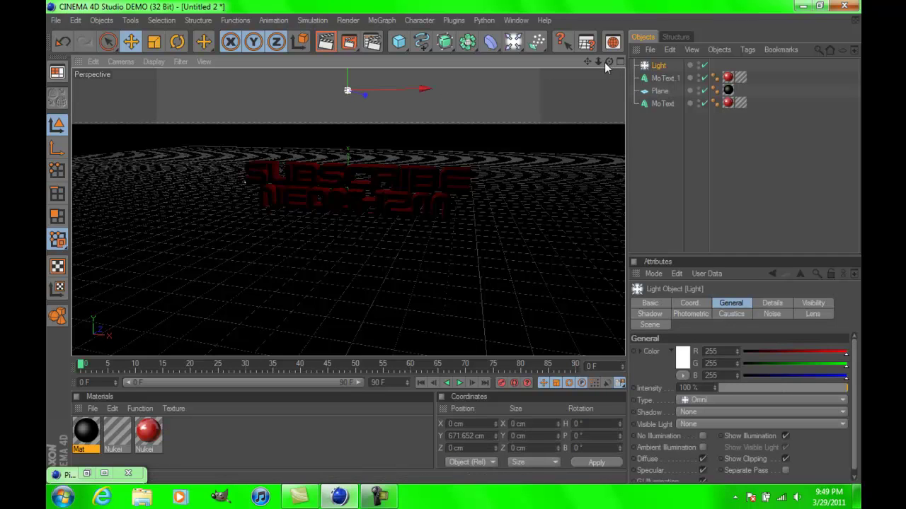
{"action": "left_click_drag", "start_coordinate": [607, 62], "coordinate": [407, 10]}
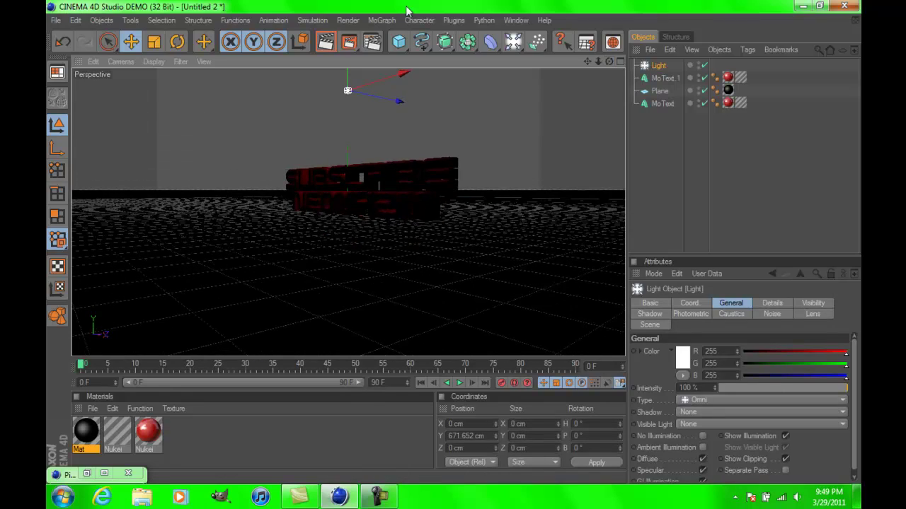
{"action": "left_click_drag", "start_coordinate": [399, 101], "coordinate": [326, 86]}
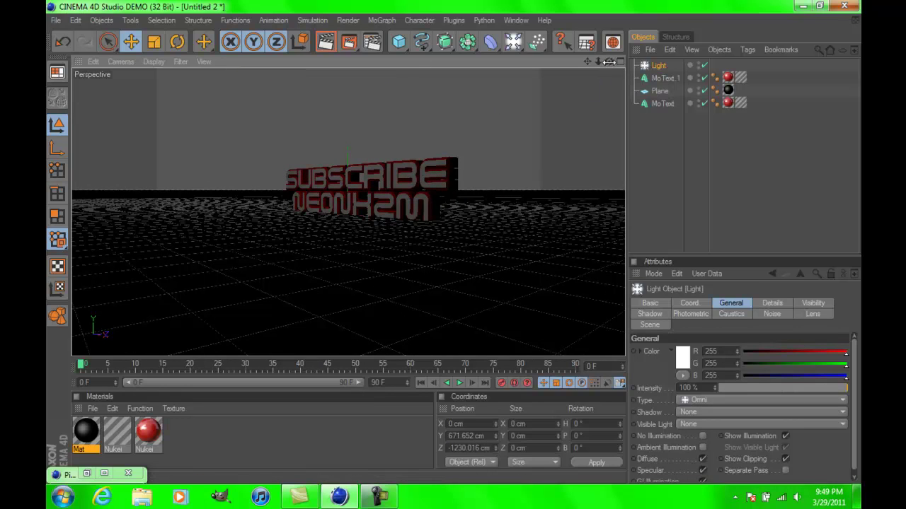
{"action": "left_click_drag", "start_coordinate": [607, 63], "coordinate": [538, 66]}
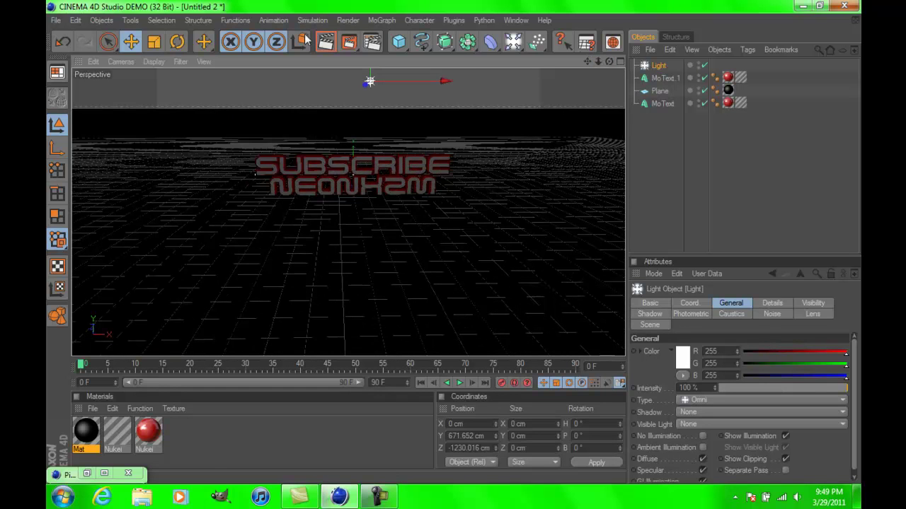
{"action": "left_click", "coordinate": [325, 42]}
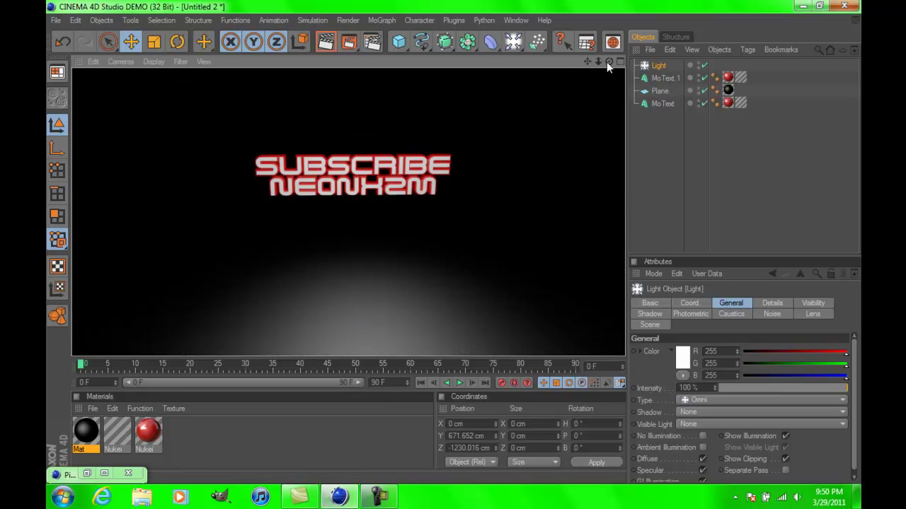
{"action": "left_click", "coordinate": [646, 128]}
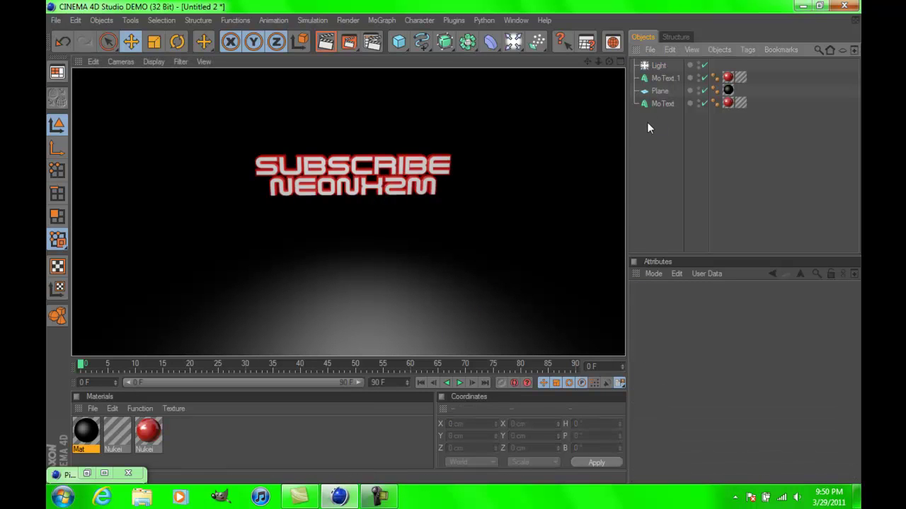
- Shift the light to about -1001 cm in Z, render the view, and clear the selection
{"action": "left_click", "coordinate": [369, 82]}
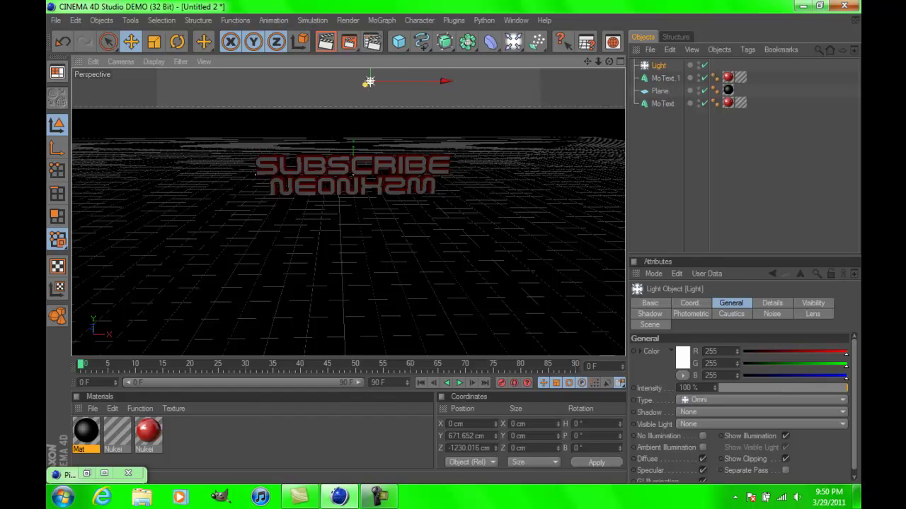
{"action": "mouse_move", "coordinate": [368, 82]}
{"action": "left_mouse_down"}
{"action": "mouse_move", "coordinate": [366, 89]}
{"action": "mouse_move", "coordinate": [364, 79]}
{"action": "left_mouse_up"}
{"action": "key", "text": "ctrl+r"}
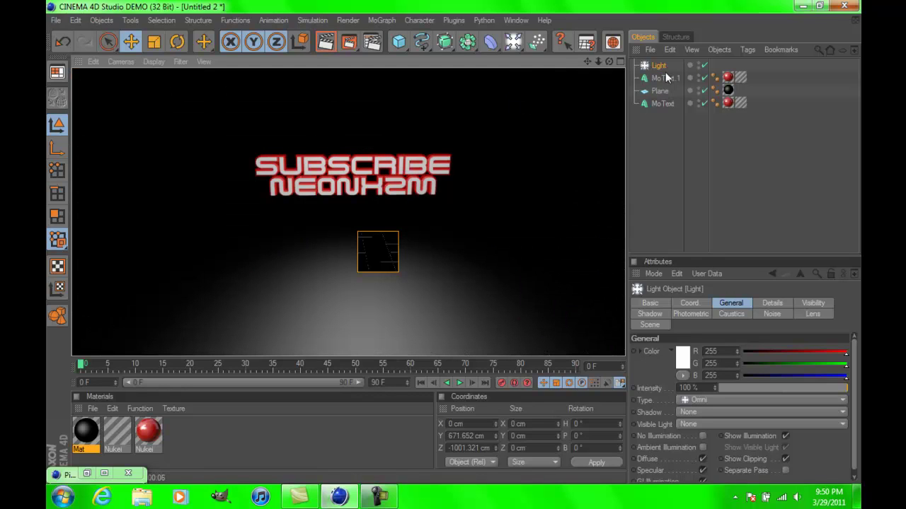
{"action": "left_click", "coordinate": [673, 157]}
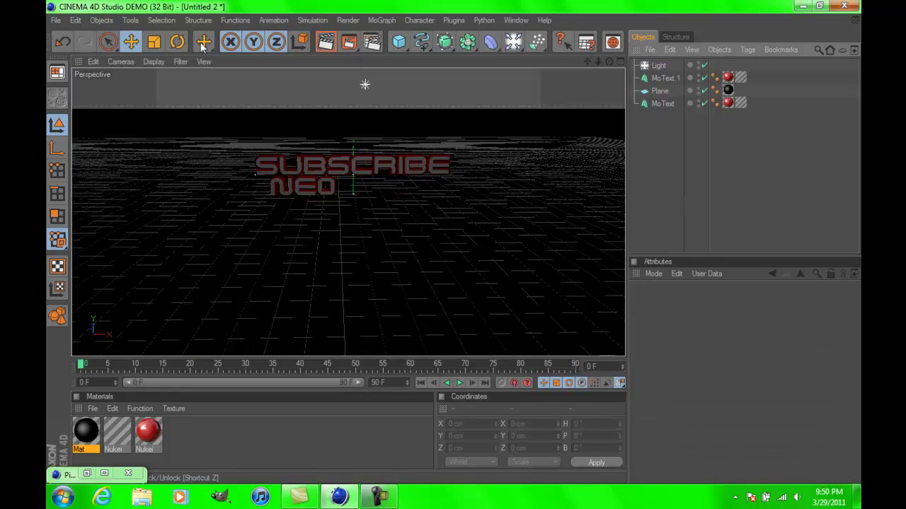
- Rotate the light to a pitch of about -40.7°, render the view to check it, and clear the selection
{"action": "key", "text": "r"}
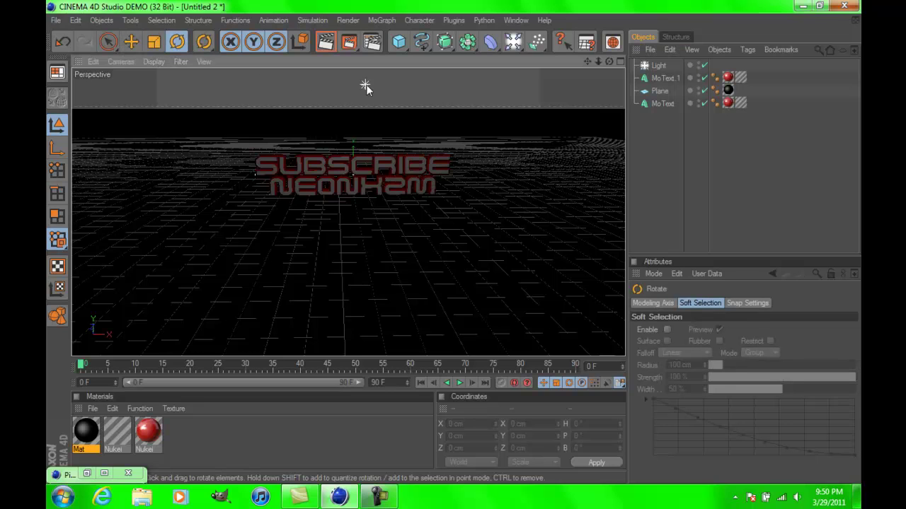
{"action": "left_click", "coordinate": [365, 86]}
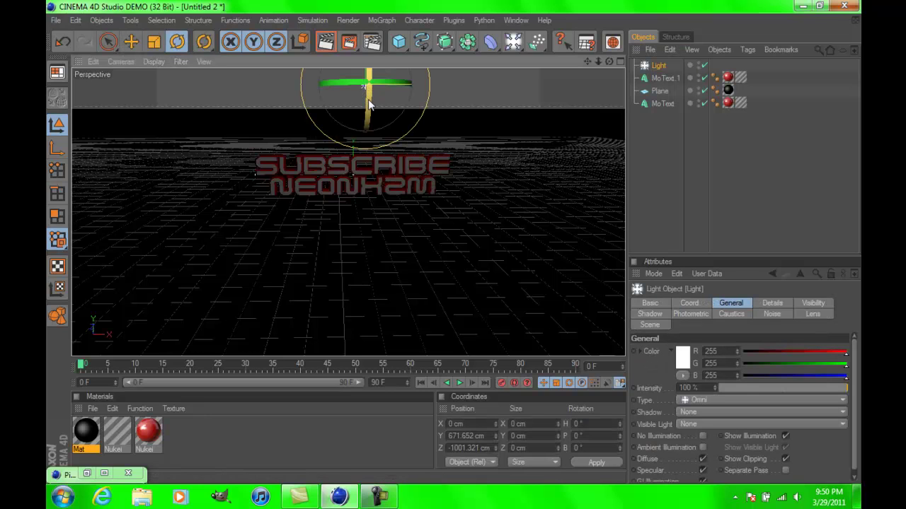
{"action": "left_click_drag", "start_coordinate": [368, 96], "coordinate": [371, 71]}
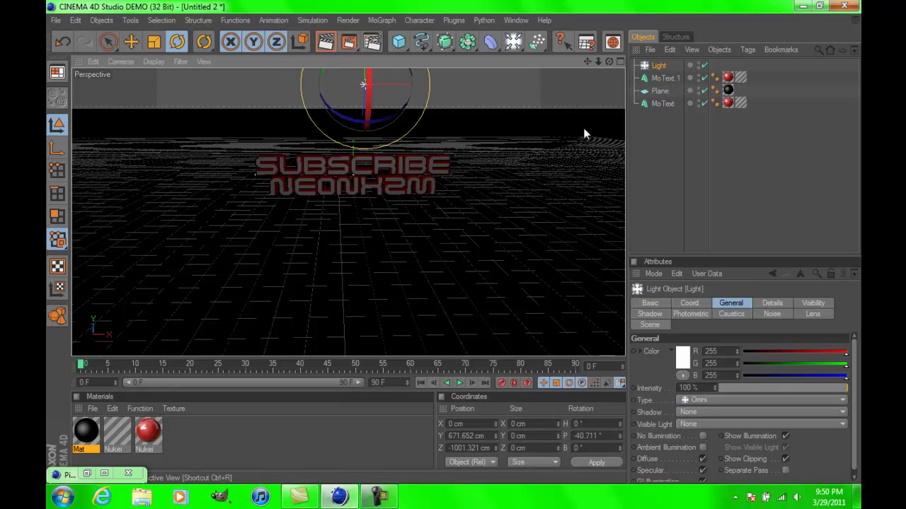
{"action": "key", "text": "ctrl+r"}
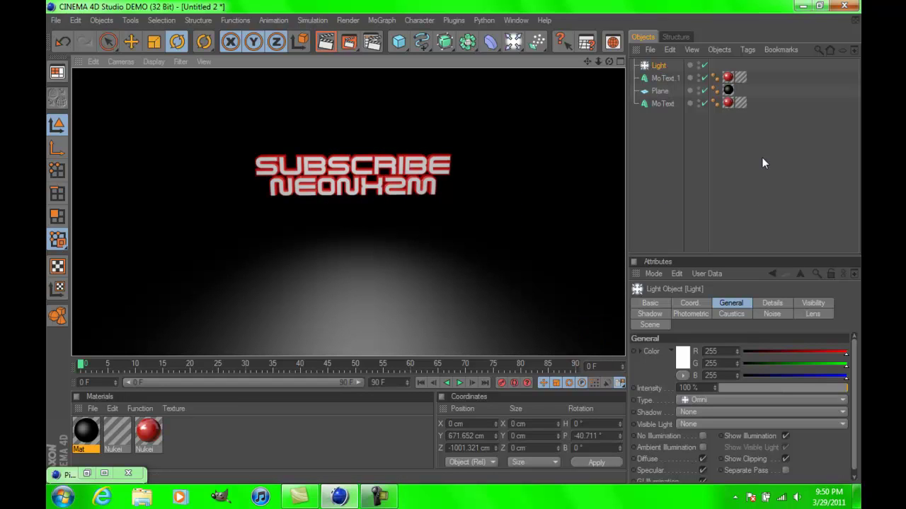
{"action": "left_click", "coordinate": [753, 177]}
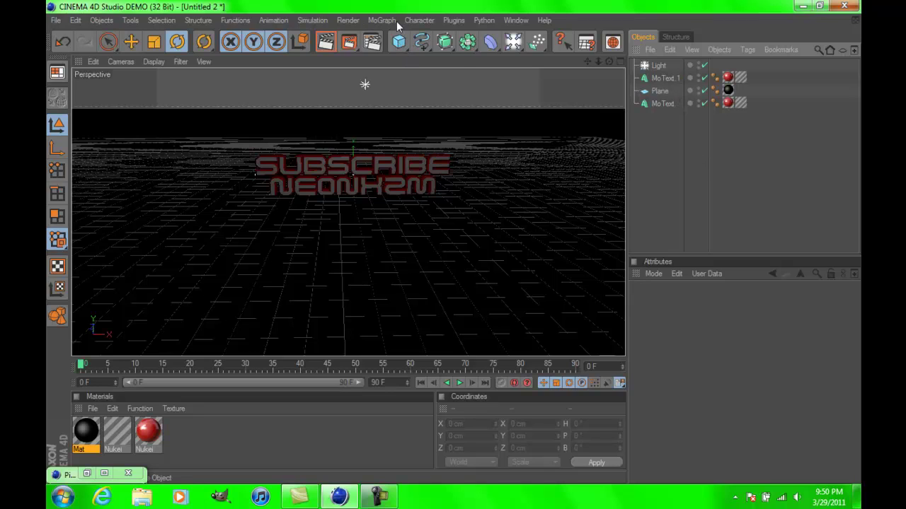
- Add a camera to the scene and make it the active camera for the perspective view
{"action": "left_click", "coordinate": [515, 46]}
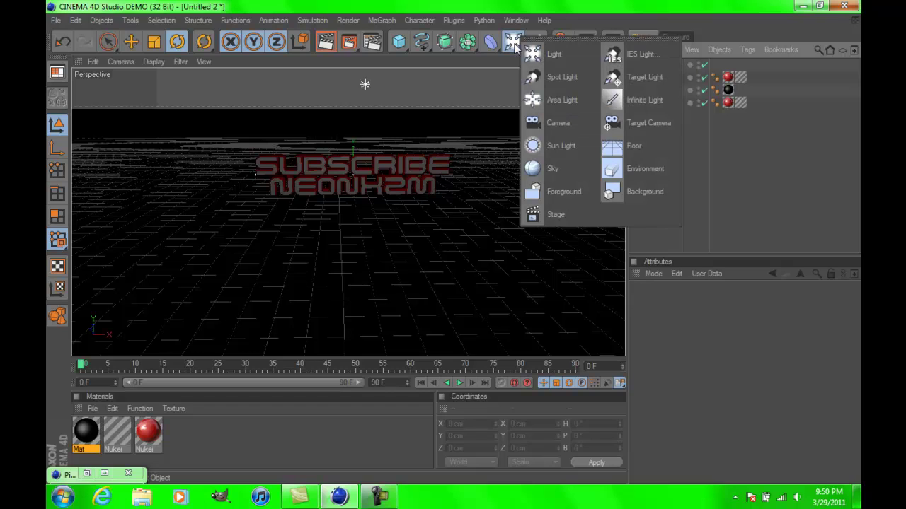
{"action": "left_click", "coordinate": [560, 122]}
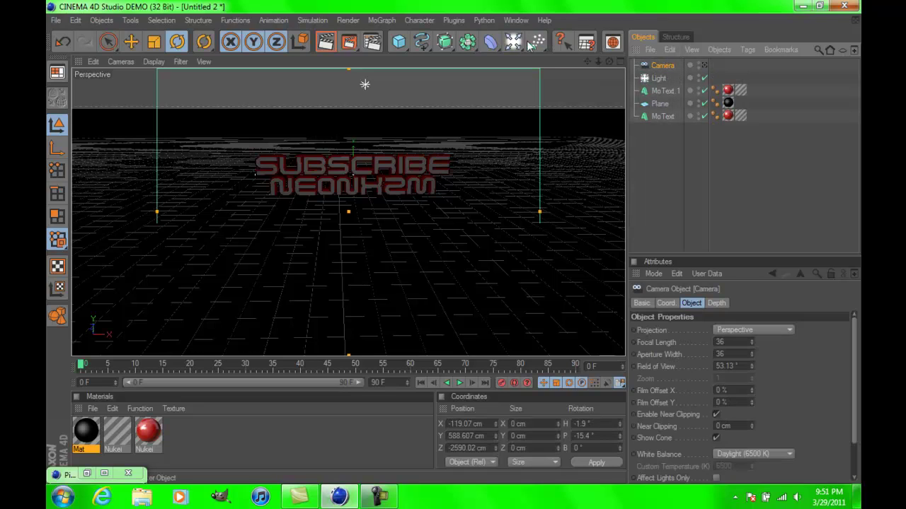
{"action": "left_click", "coordinate": [121, 62]}
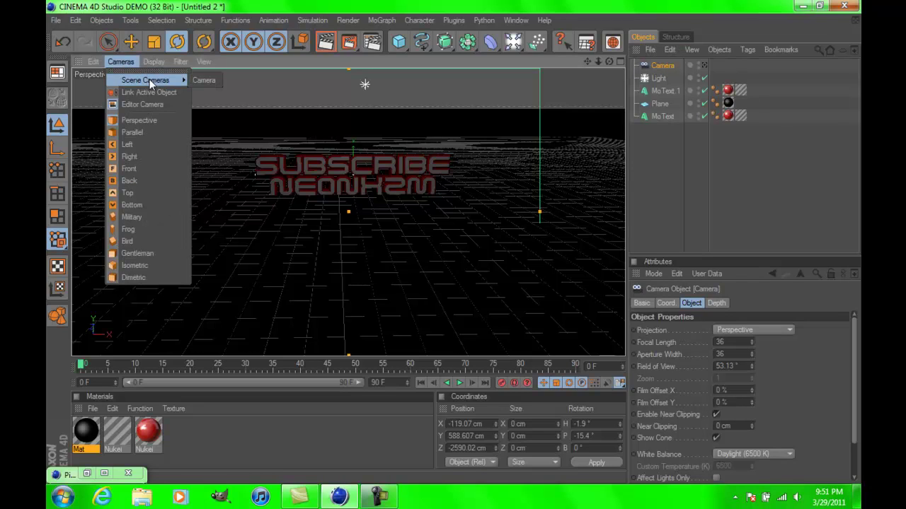
{"action": "left_click", "coordinate": [200, 79]}
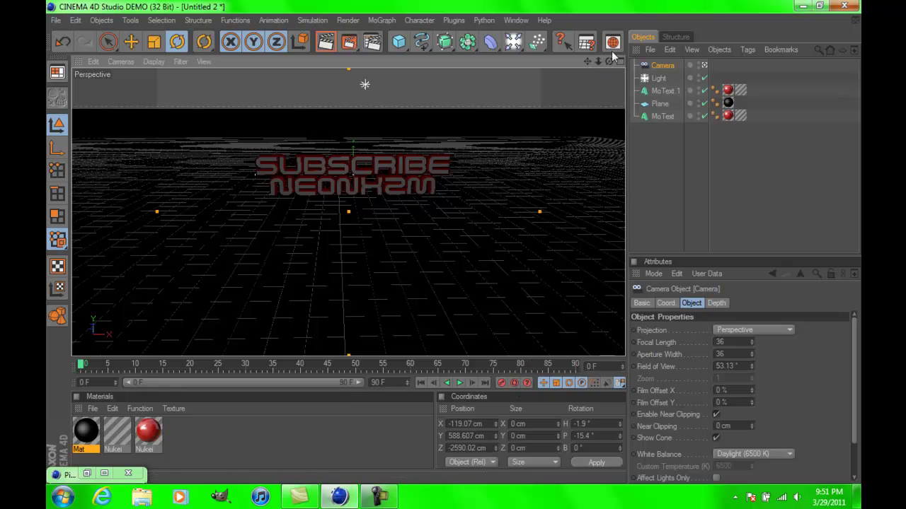
- Keyframe the camera at frame 0, aim it at the lettering with heading about -2.4° and pitch -9.6°, and record another keyframe at frame 20
{"action": "left_click_drag", "start_coordinate": [364, 84], "coordinate": [357, 112]}
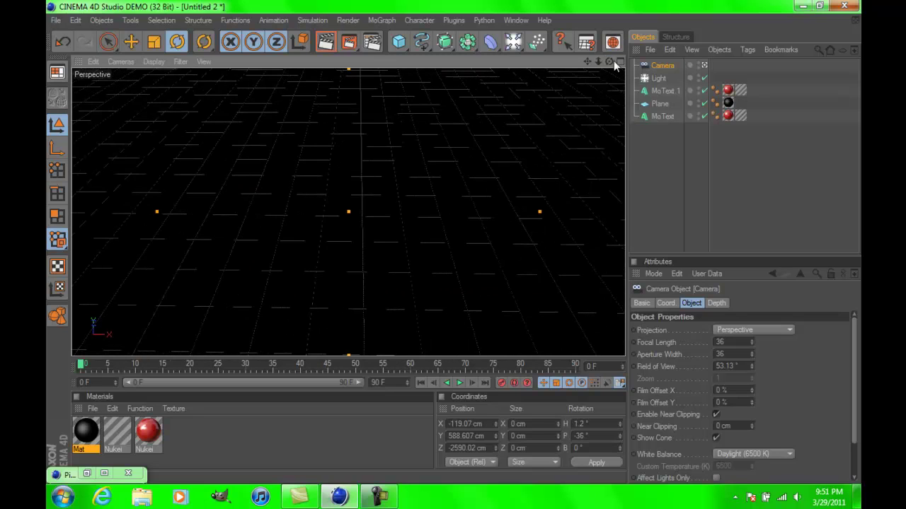
{"action": "left_click", "coordinate": [513, 383]}
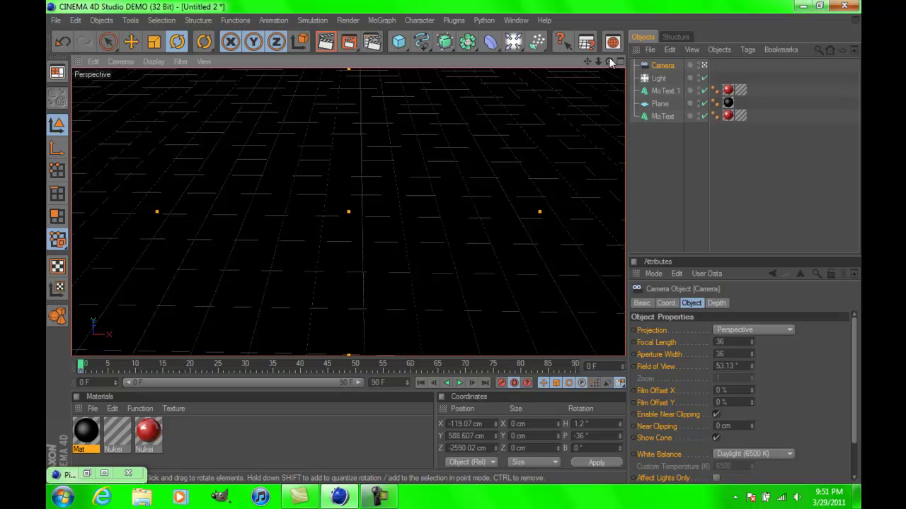
{"action": "left_click_drag", "start_coordinate": [609, 60], "coordinate": [615, 82]}
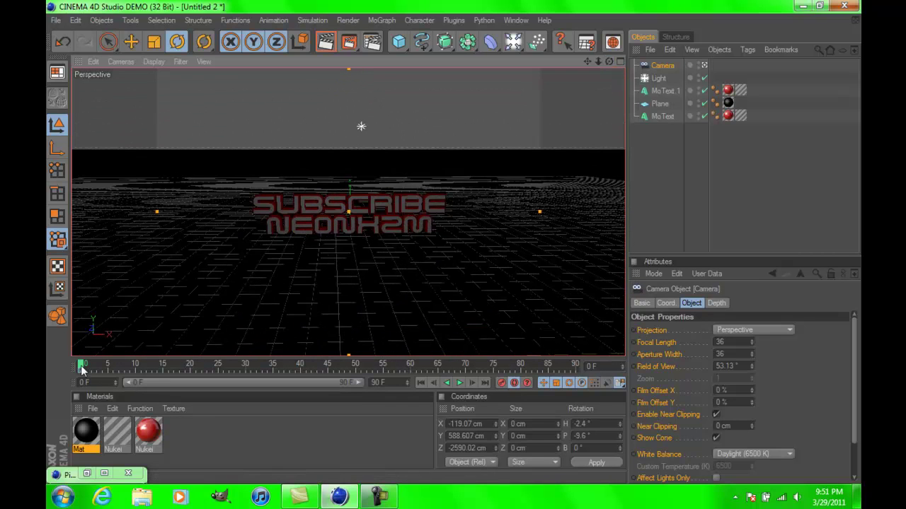
{"action": "left_click_drag", "start_coordinate": [83, 366], "coordinate": [191, 370]}
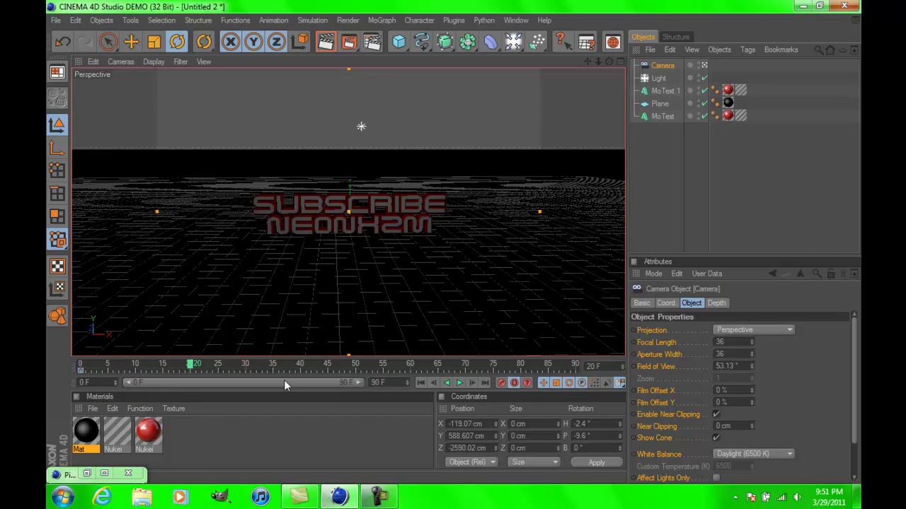
{"action": "left_click", "coordinate": [501, 383]}
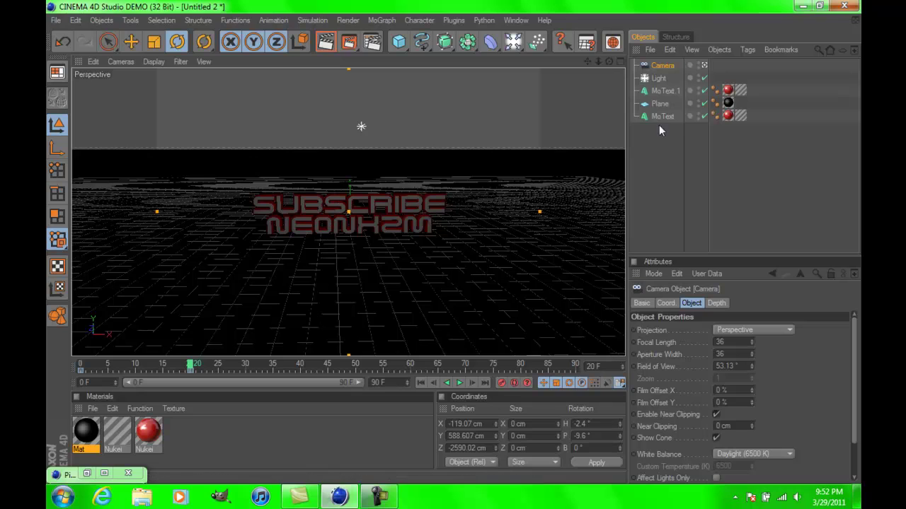
- Try to orbit the camera around the SUBSCRIBE text at frame 20 to a heading of about -48.7°, and reselect the camera
{"action": "left_click", "coordinate": [665, 92]}
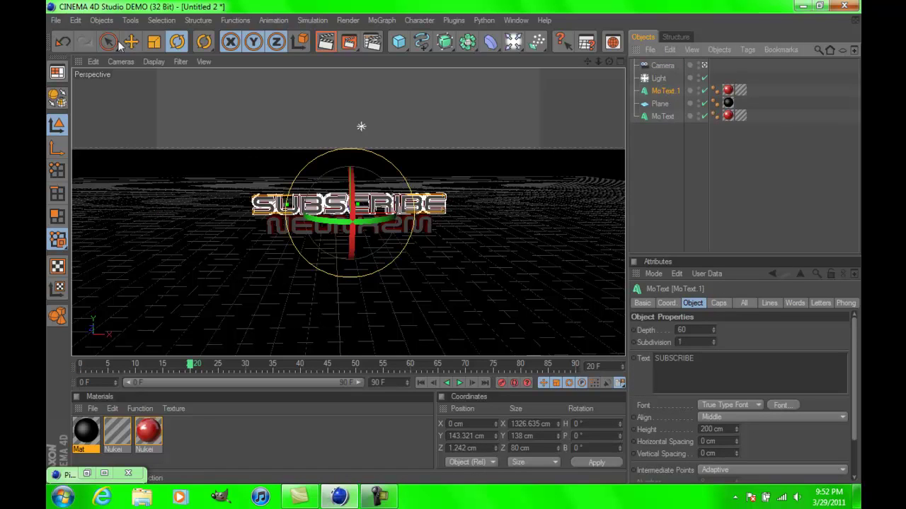
{"action": "key", "text": "e"}
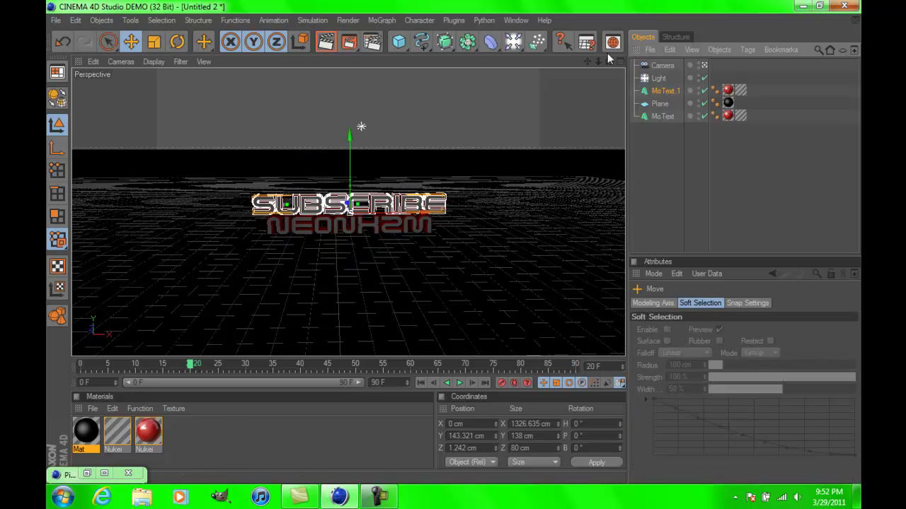
{"action": "mouse_move", "coordinate": [609, 63]}
{"action": "left_mouse_down"}
{"action": "mouse_move", "coordinate": [627, 77]}
{"action": "mouse_move", "coordinate": [621, 68]}
{"action": "left_mouse_up"}
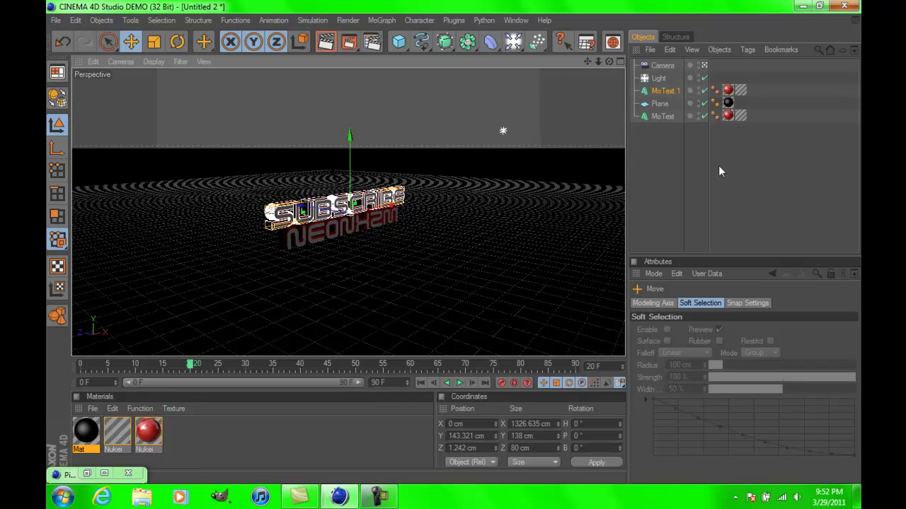
{"action": "left_click", "coordinate": [718, 171]}
{"action": "left_click", "coordinate": [662, 66]}
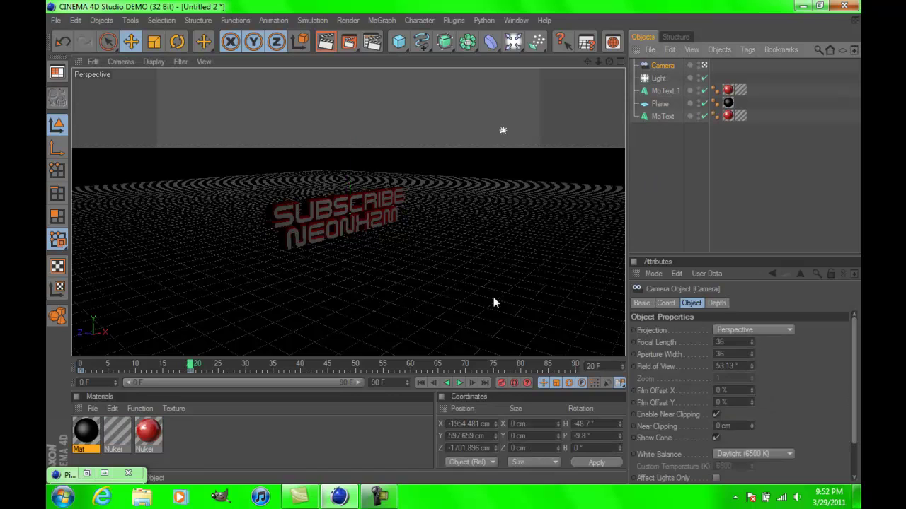
- At frame 50, orbit the camera around the SUBSCRIBE text to heading about -52.6° and pitch -12°, and record a camera keyframe
{"action": "left_click_drag", "start_coordinate": [191, 365], "coordinate": [354, 366]}
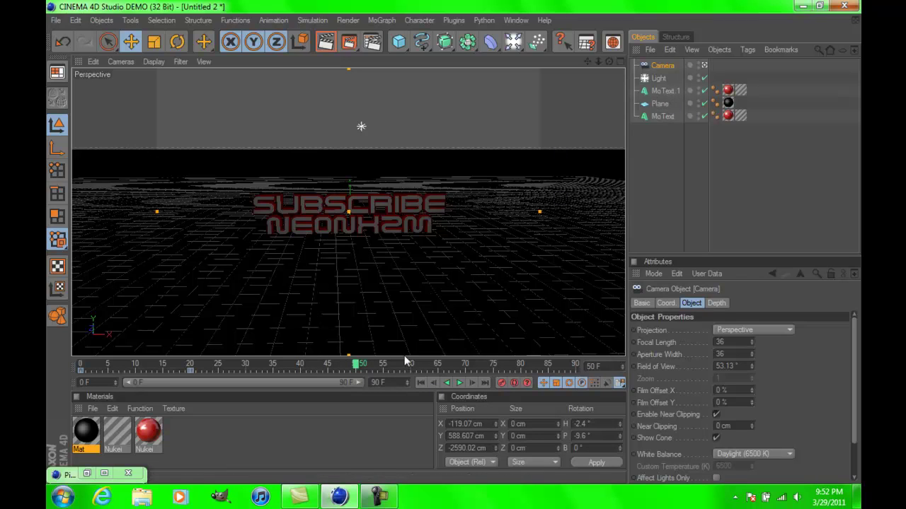
{"action": "left_click", "coordinate": [659, 92]}
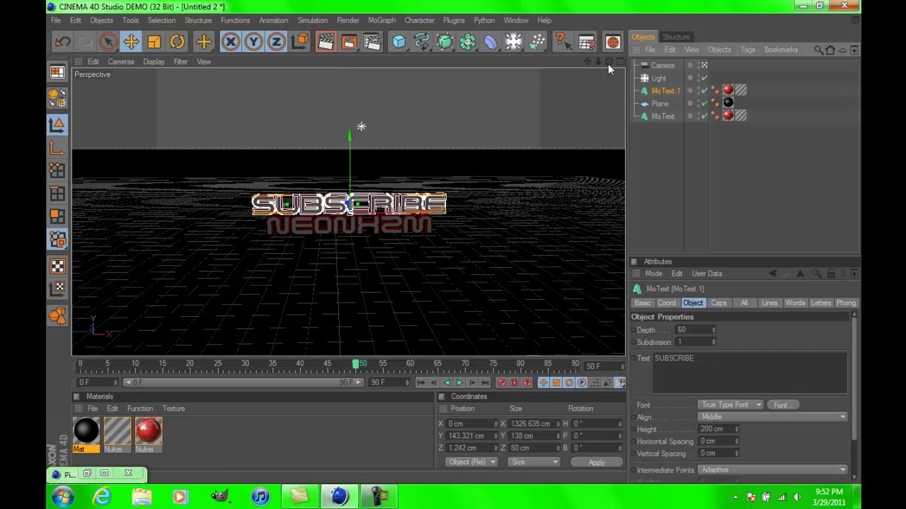
{"action": "left_click_drag", "start_coordinate": [361, 127], "coordinate": [477, 121], "text": "alt"}
{"action": "left_click_drag", "start_coordinate": [609, 62], "coordinate": [610, 66]}
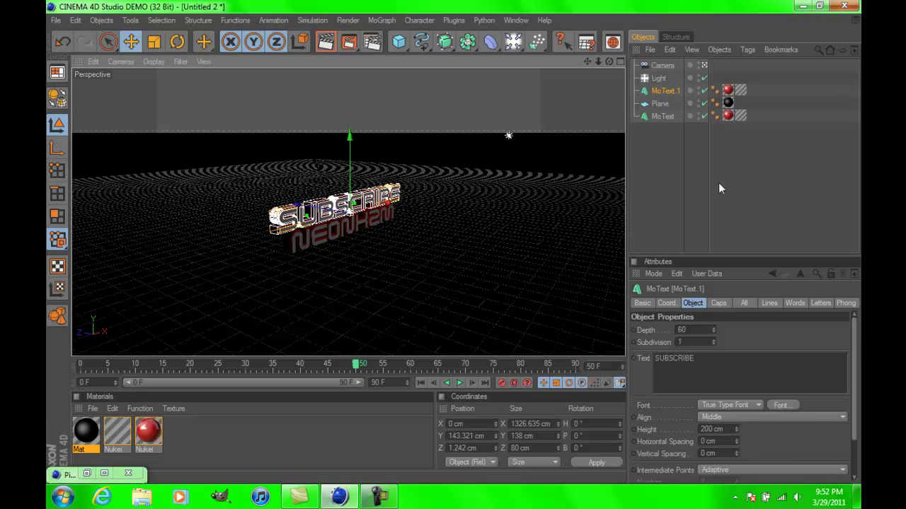
{"action": "left_click", "coordinate": [717, 181]}
{"action": "left_click", "coordinate": [662, 65]}
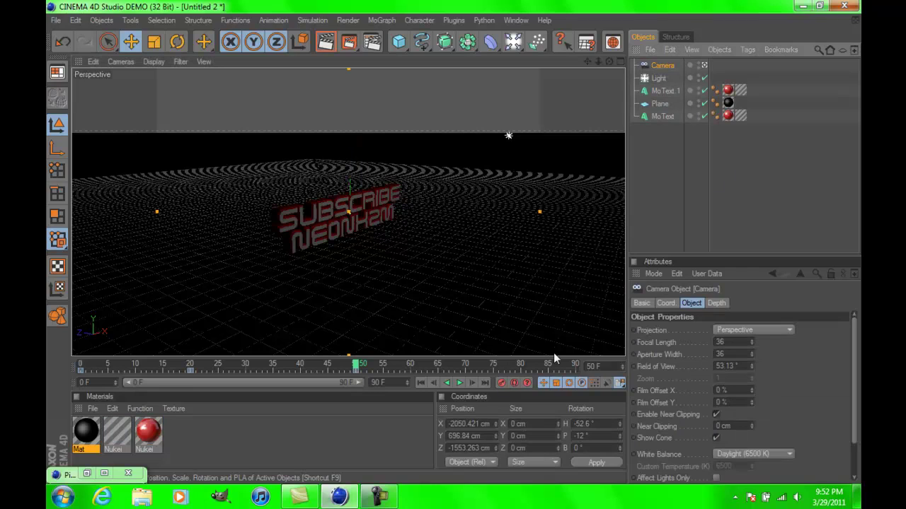
- At frame 80, orbit the camera around the SUBSCRIBE text to heading about 53.1° and pitch -10.2°, and record a camera keyframe
{"action": "left_click_drag", "start_coordinate": [359, 368], "coordinate": [522, 368]}
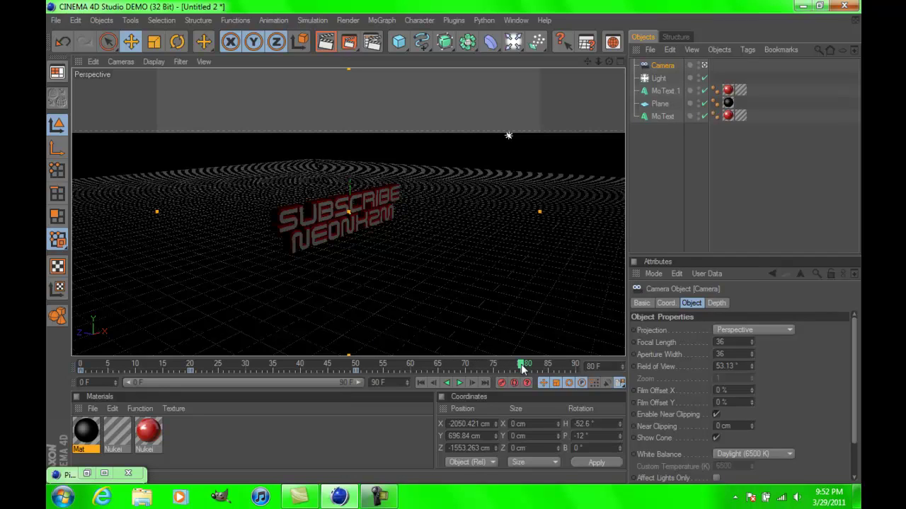
{"action": "left_click", "coordinate": [663, 92]}
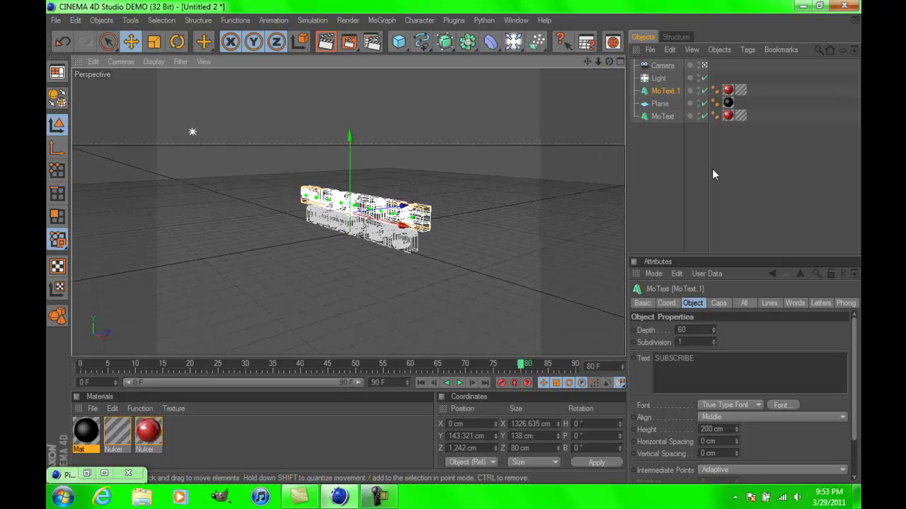
{"action": "left_click", "coordinate": [538, 306]}
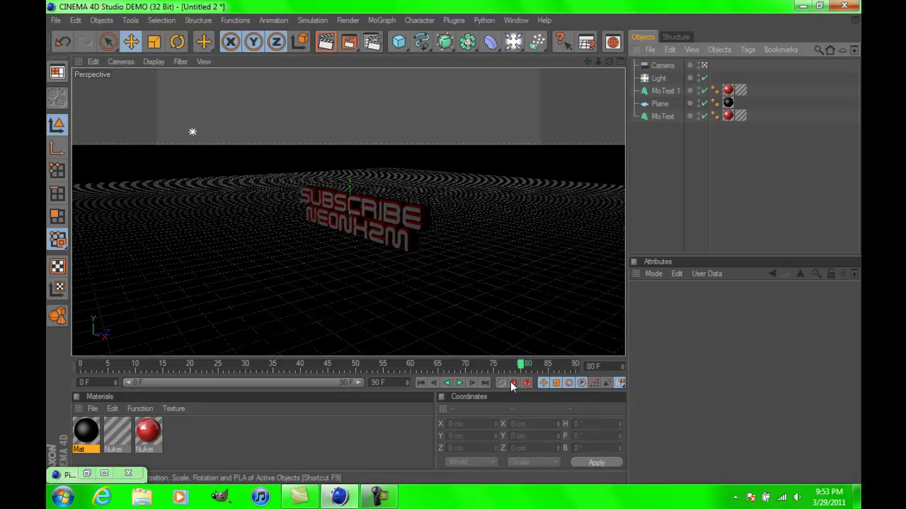
{"action": "left_click", "coordinate": [664, 66]}
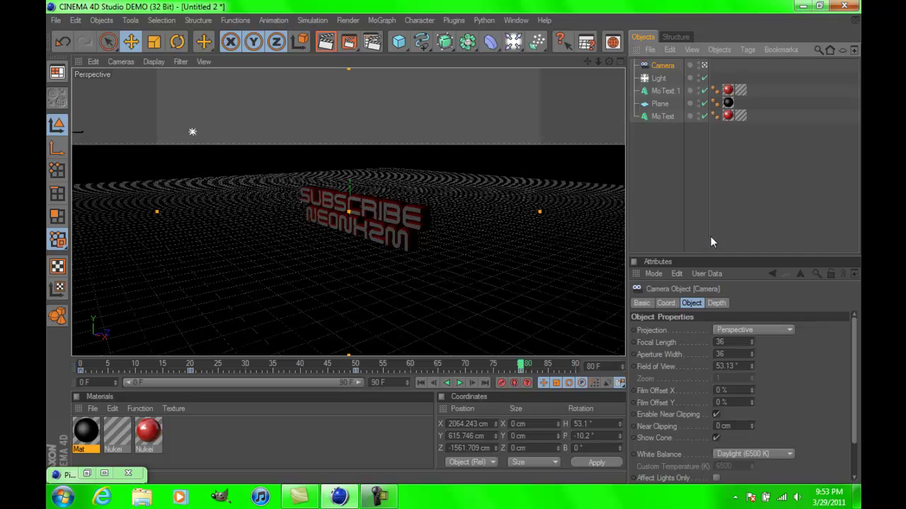
- Try to orbit the camera around the SUBSCRIBE text at frame 80 to heading 0° and pitch about -11.1°, and reselect the camera
{"action": "left_click", "coordinate": [665, 91]}
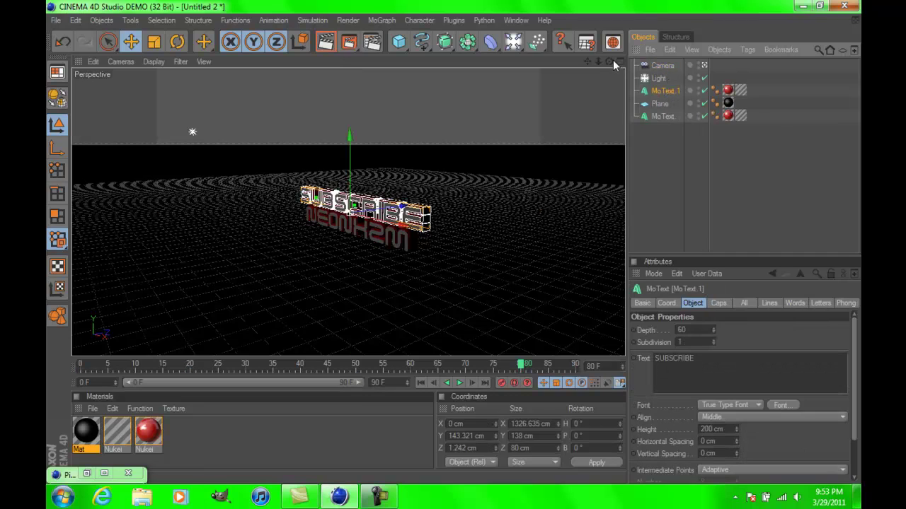
{"action": "left_click_drag", "start_coordinate": [610, 62], "coordinate": [647, 69]}
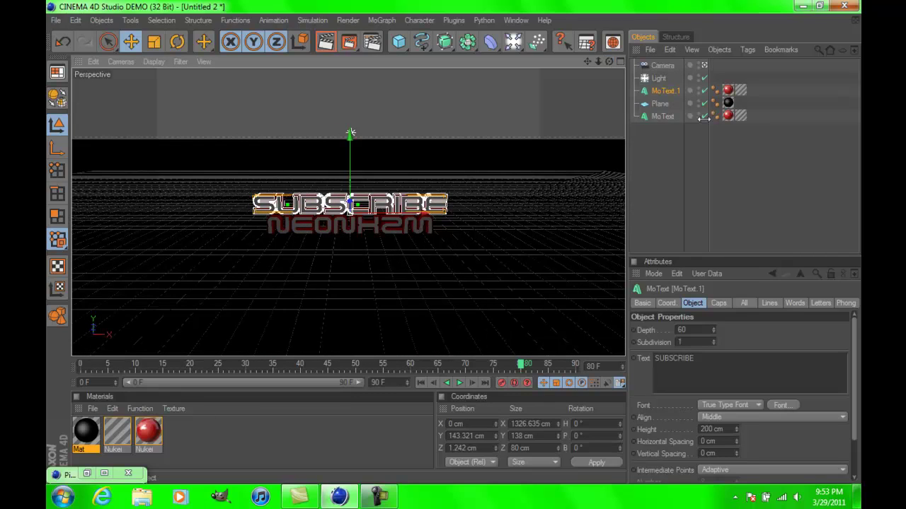
{"action": "left_click", "coordinate": [672, 143]}
{"action": "left_click", "coordinate": [662, 66]}
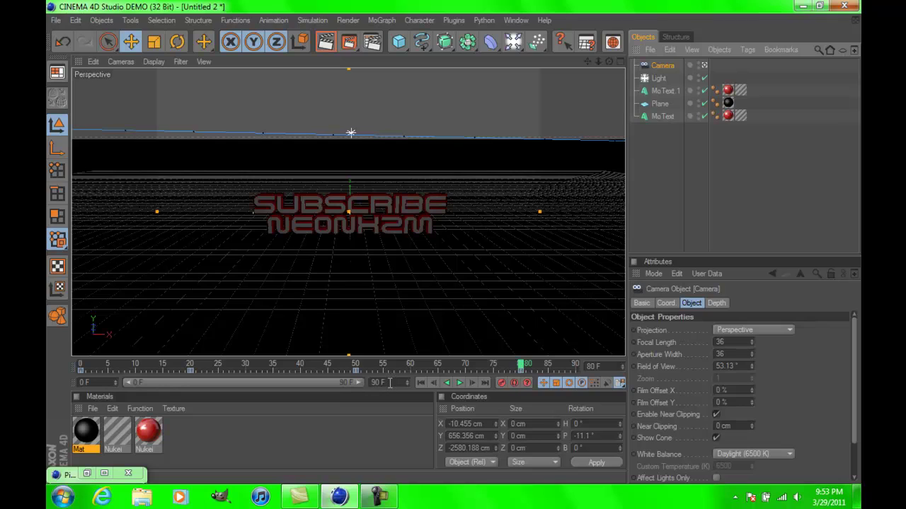
- Lengthen the project to 200 frames and extend the timeline's preview range to frame 146
{"action": "left_click_drag", "start_coordinate": [389, 382], "coordinate": [371, 383]}
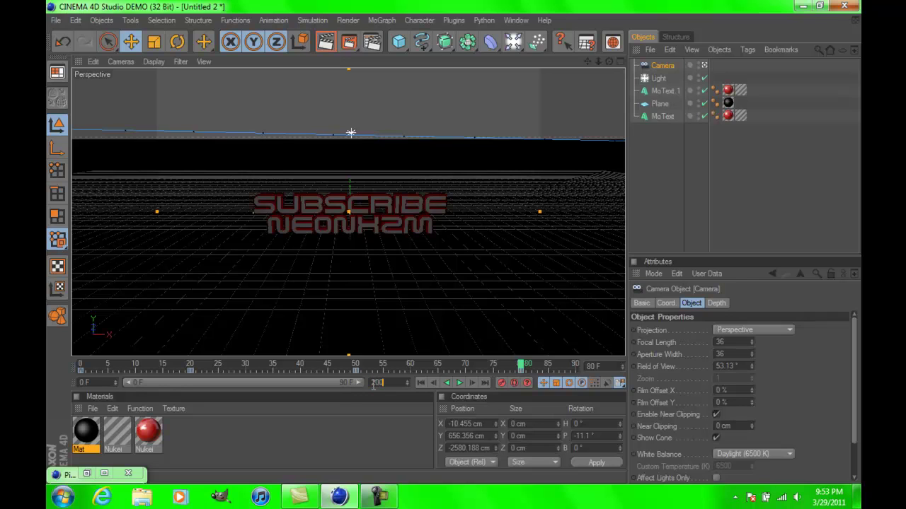
{"action": "left_click", "coordinate": [366, 394]}
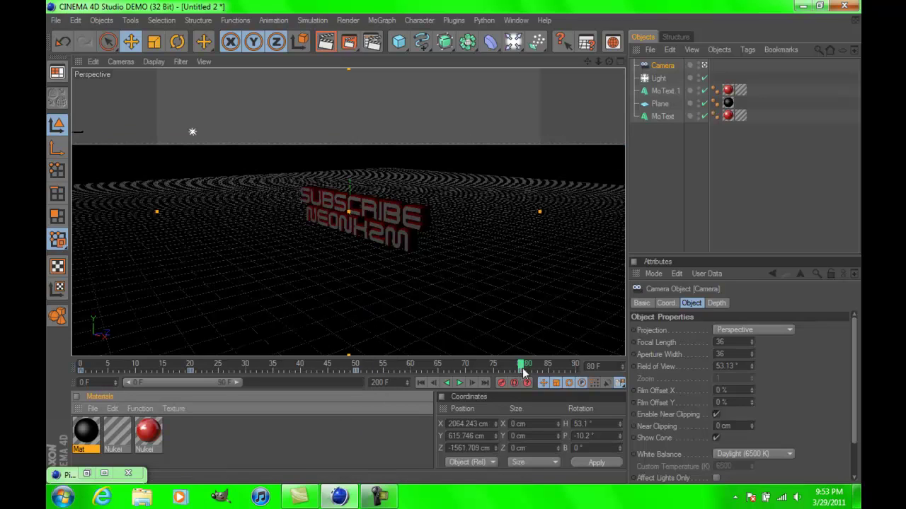
{"action": "left_click_drag", "start_coordinate": [520, 369], "coordinate": [569, 369]}
{"action": "left_click_drag", "start_coordinate": [232, 383], "coordinate": [295, 382]}
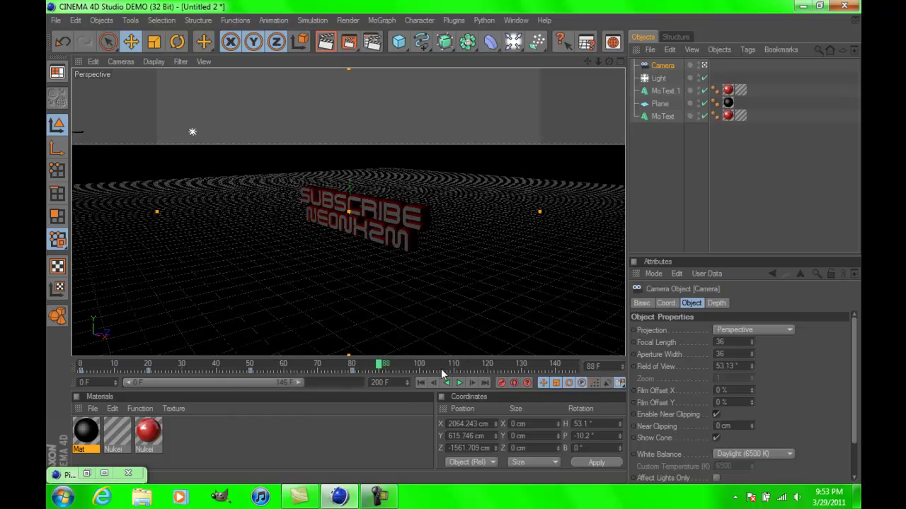
- At frame 100, orbit the camera to face the text at heading about 0.6° and pitch -13°, and record camera keyframes at frames 100 and 120
{"action": "left_click_drag", "start_coordinate": [380, 365], "coordinate": [420, 365]}
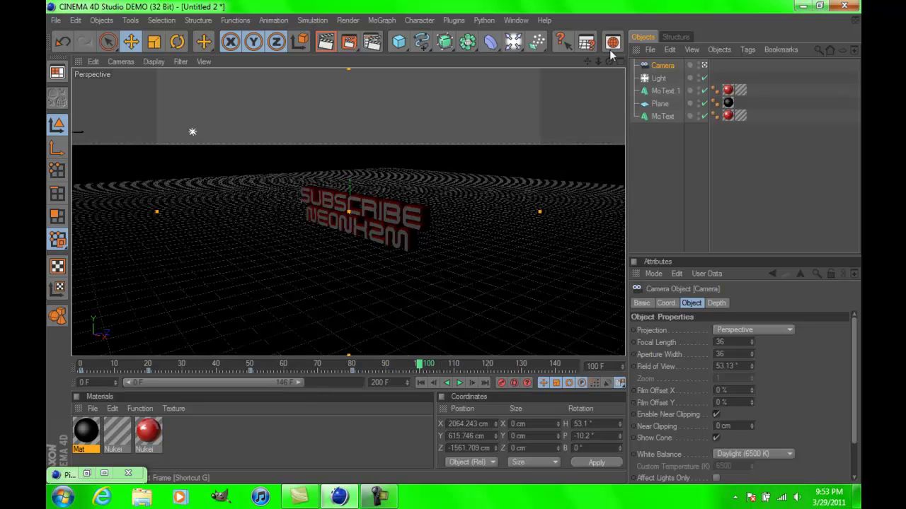
{"action": "left_click", "coordinate": [664, 91]}
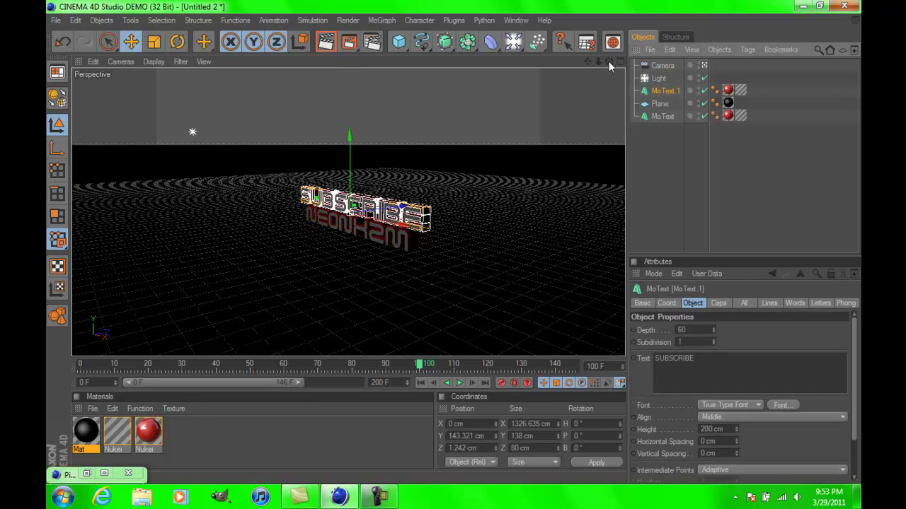
{"action": "left_click_drag", "start_coordinate": [608, 61], "coordinate": [630, 68]}
{"action": "left_click", "coordinate": [713, 188]}
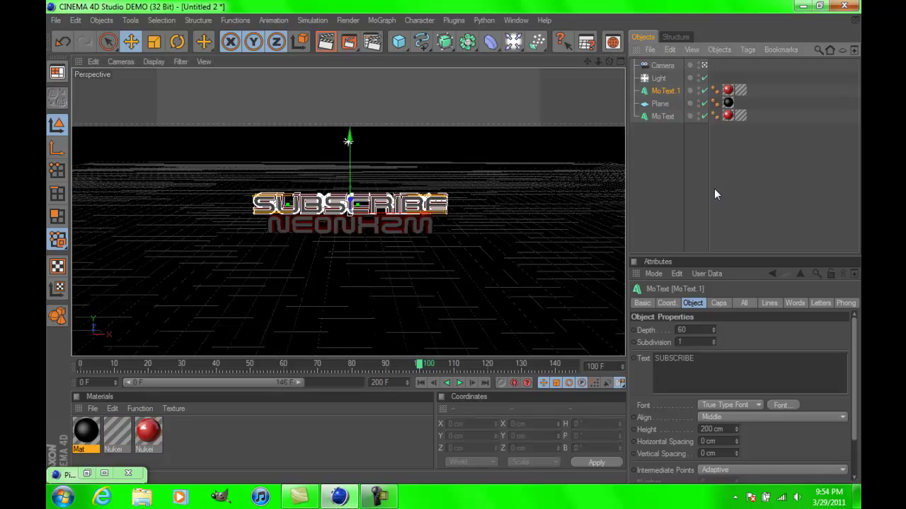
{"action": "left_click", "coordinate": [659, 65]}
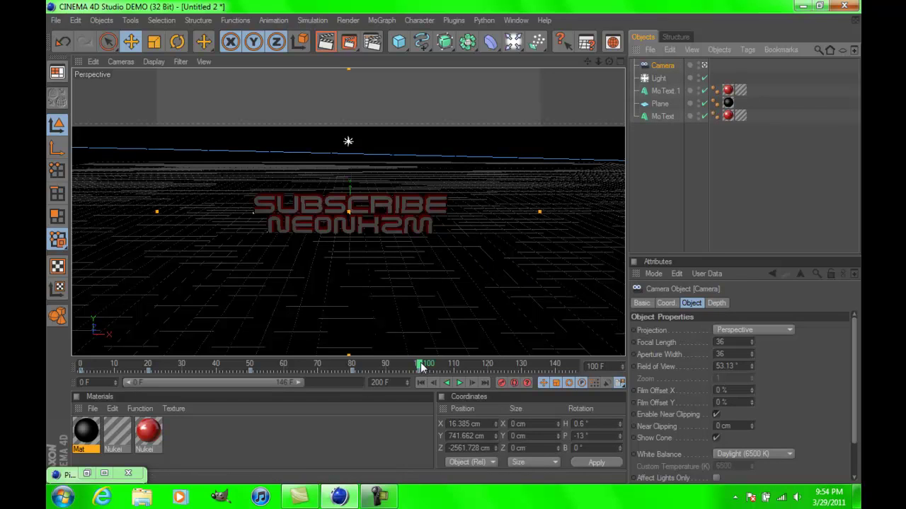
{"action": "left_click_drag", "start_coordinate": [420, 366], "coordinate": [487, 366]}
{"action": "left_click", "coordinate": [501, 382]}
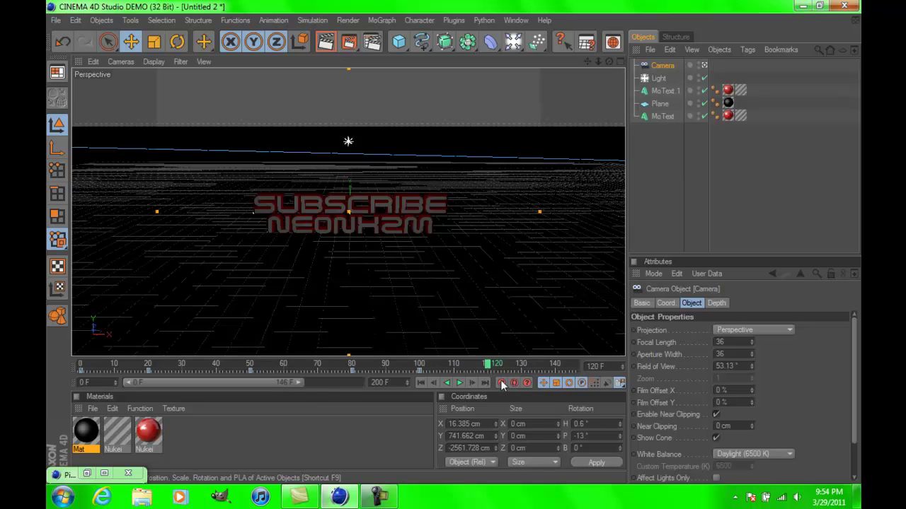
- Record keyframes for the SUBSCRIBE text in its current position at frames 0 and 120
{"action": "left_click", "coordinate": [665, 91]}
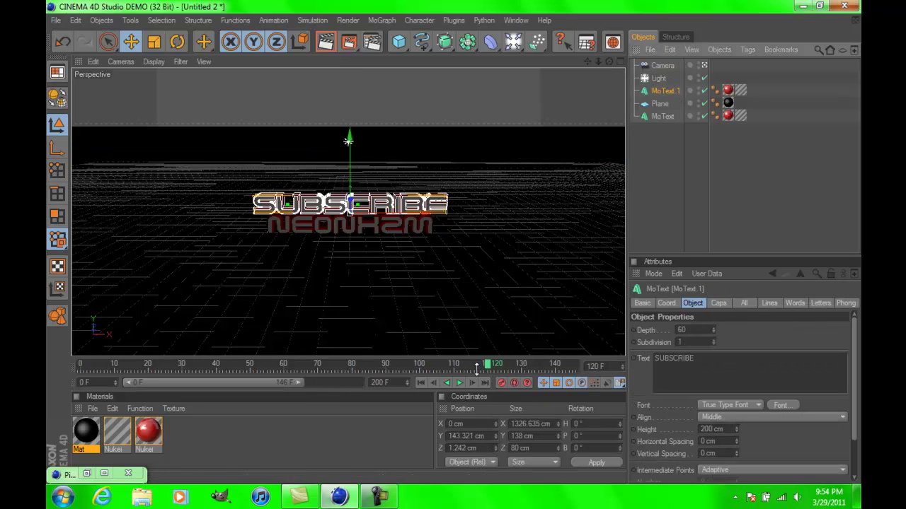
{"action": "left_click_drag", "start_coordinate": [493, 369], "coordinate": [66, 366]}
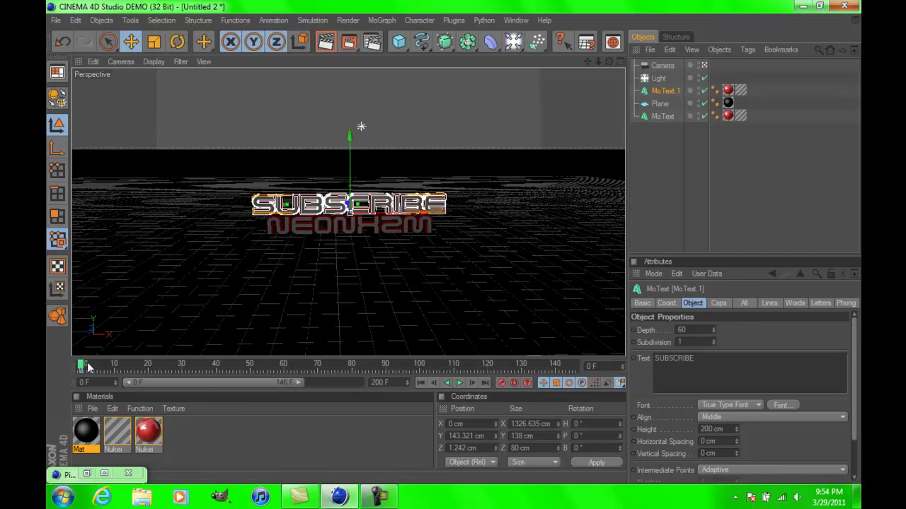
{"action": "left_click_drag", "start_coordinate": [81, 364], "coordinate": [493, 369]}
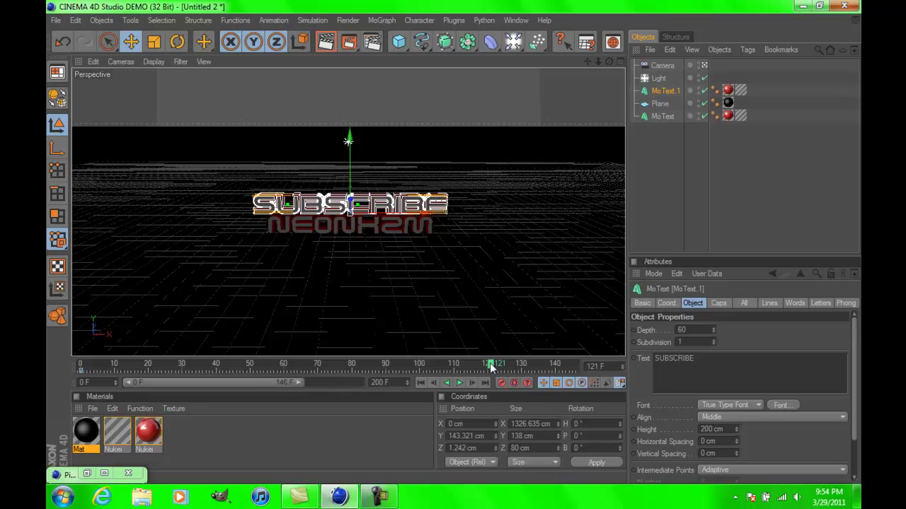
{"action": "left_click", "coordinate": [487, 365]}
- At frame 140, lower the SUBSCRIBE text beneath the floor to Y about -222.6 cm and record a keyframe
{"action": "left_click_drag", "start_coordinate": [488, 366], "coordinate": [558, 369]}
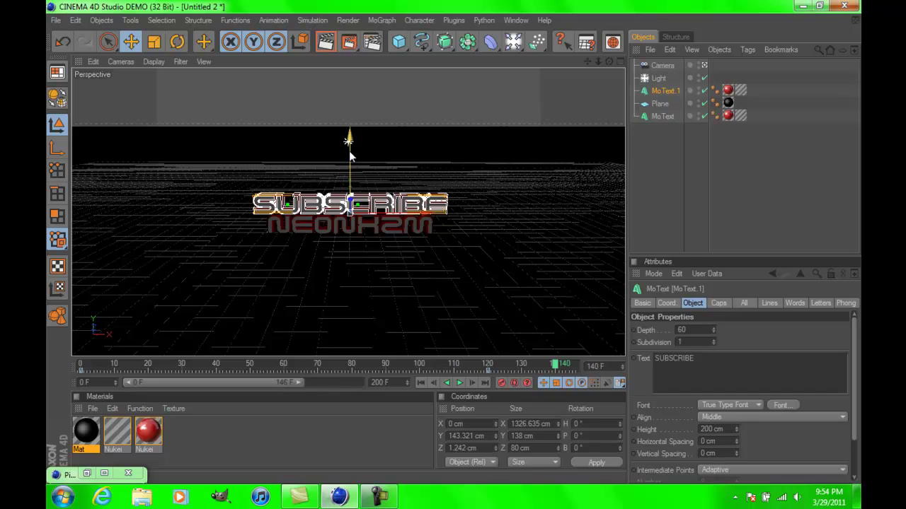
{"action": "left_click_drag", "start_coordinate": [349, 141], "coordinate": [349, 190]}
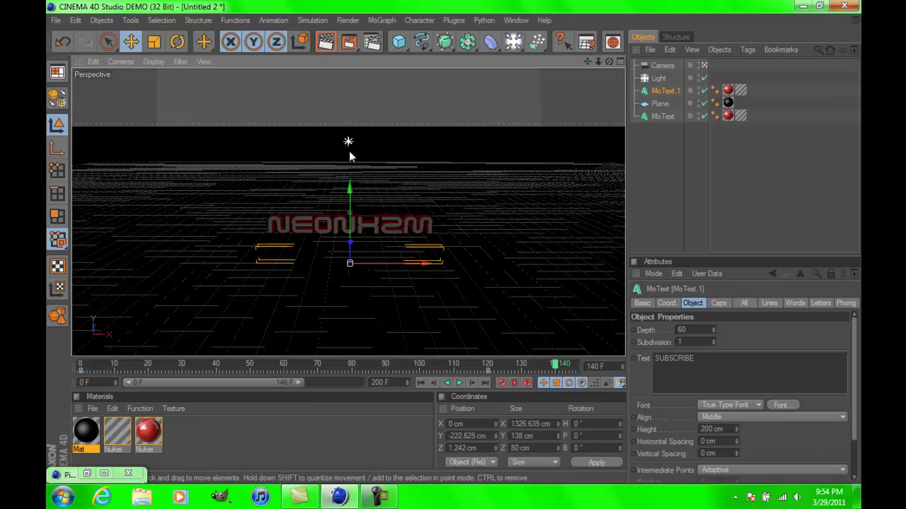
{"action": "left_click", "coordinate": [504, 383]}
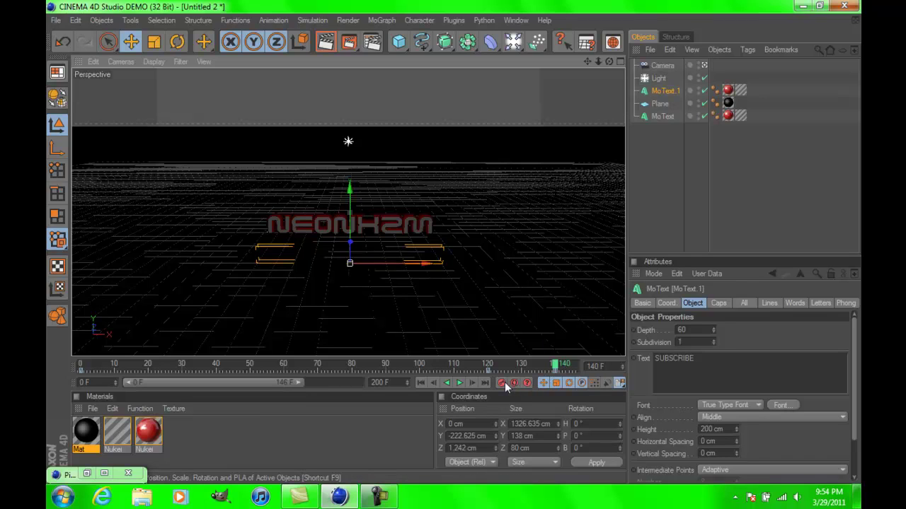
- Record keyframes for the NE0NxZM text in its current position at frames 0 and 120
{"action": "left_click", "coordinate": [664, 117]}
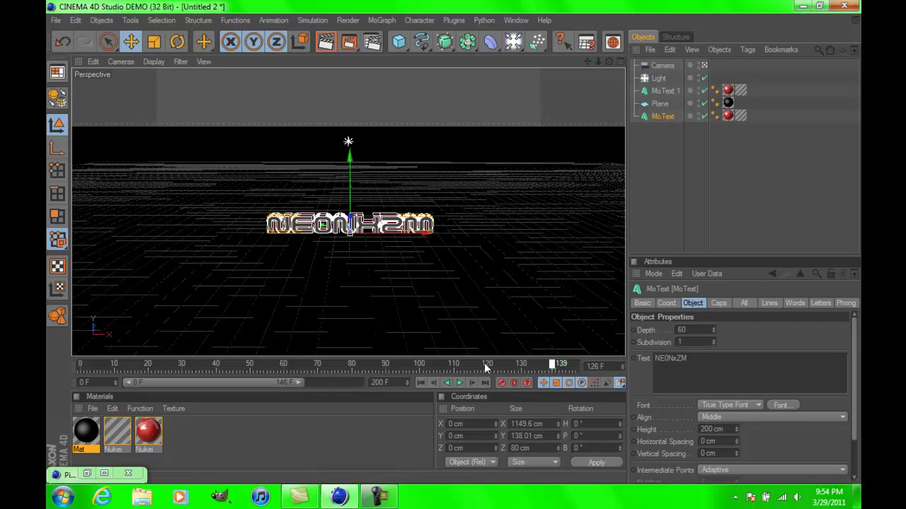
{"action": "left_click_drag", "start_coordinate": [400, 368], "coordinate": [70, 359]}
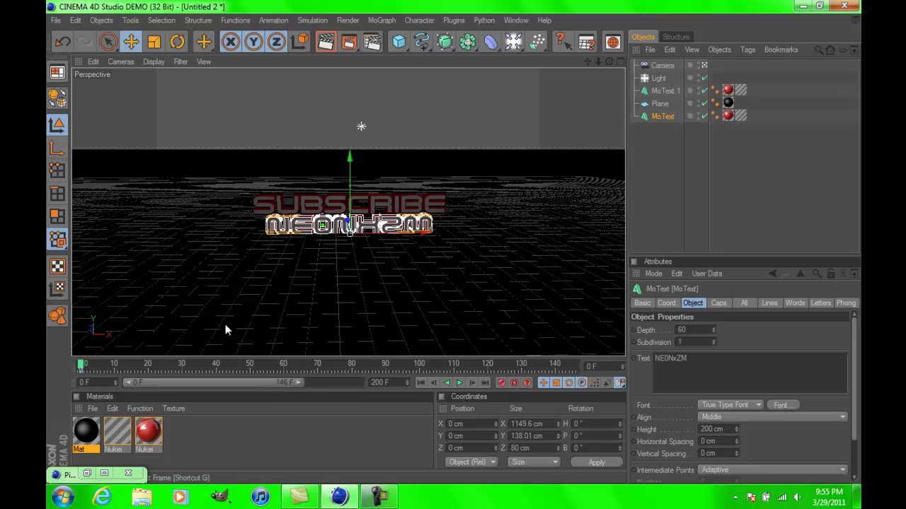
{"action": "left_click_drag", "start_coordinate": [82, 366], "coordinate": [493, 367]}
{"action": "left_click", "coordinate": [501, 383]}
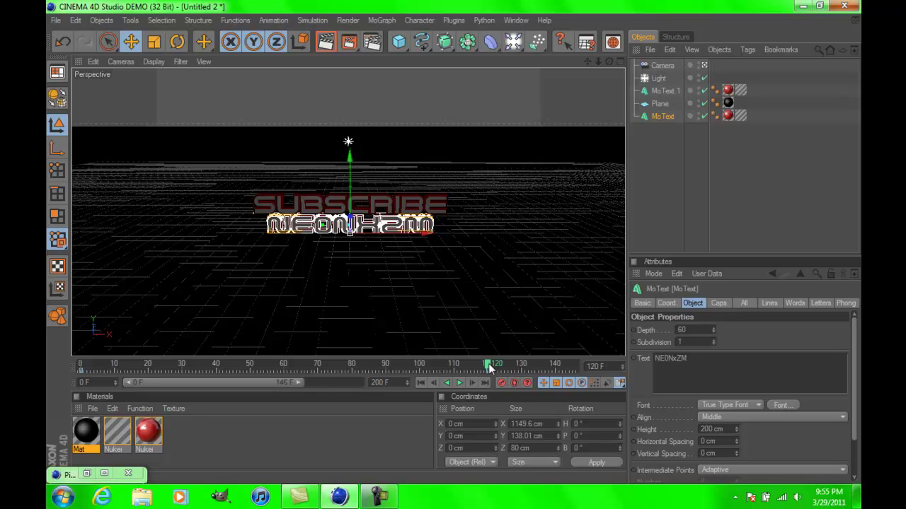
- At frame 140, lower the NE0NxZM text beneath the floor to Y about -215.3 cm, record a keyframe, and deselect the text
{"action": "left_click_drag", "start_coordinate": [488, 368], "coordinate": [556, 363]}
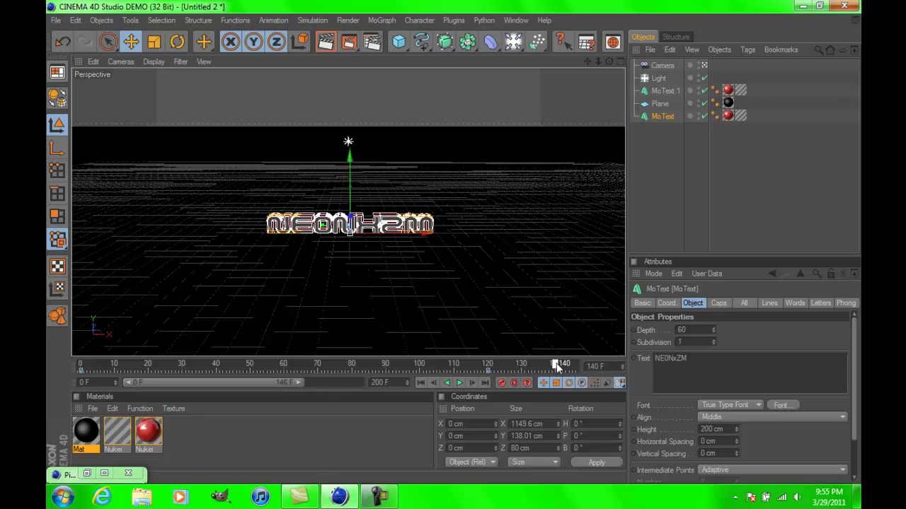
{"action": "mouse_move", "coordinate": [351, 175]}
{"action": "left_mouse_down"}
{"action": "mouse_move", "coordinate": [351, 212]}
{"action": "mouse_move", "coordinate": [353, 189]}
{"action": "left_mouse_up"}
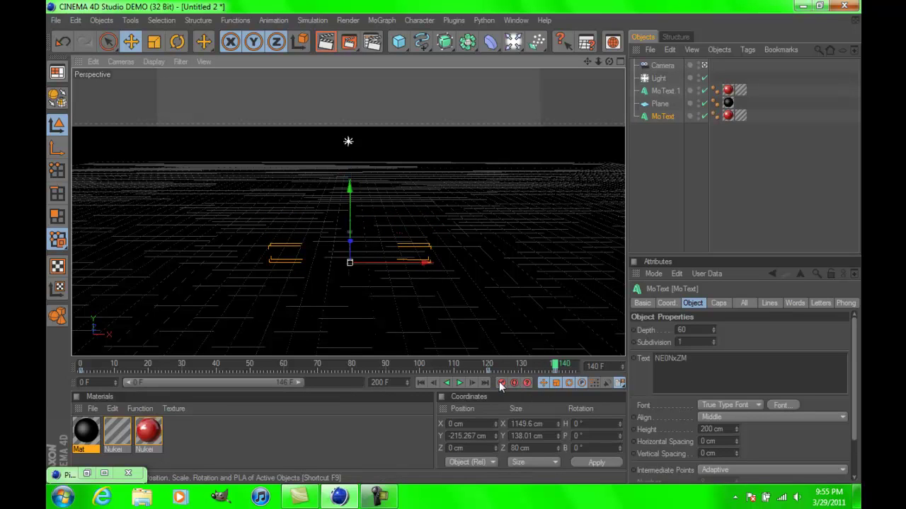
{"action": "left_click", "coordinate": [706, 197]}
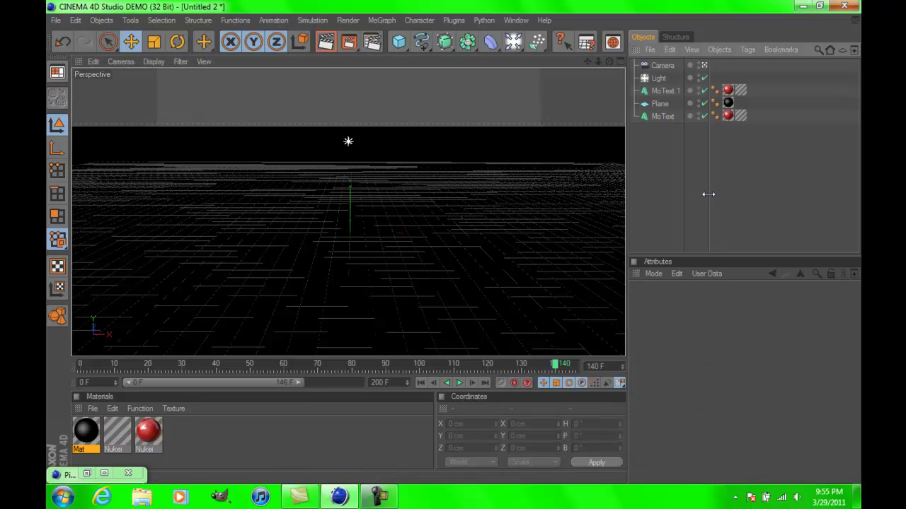
- Play the animation from frame 0 to check the camera moves and the sinking text, and stop playback
{"action": "left_click", "coordinate": [80, 364]}
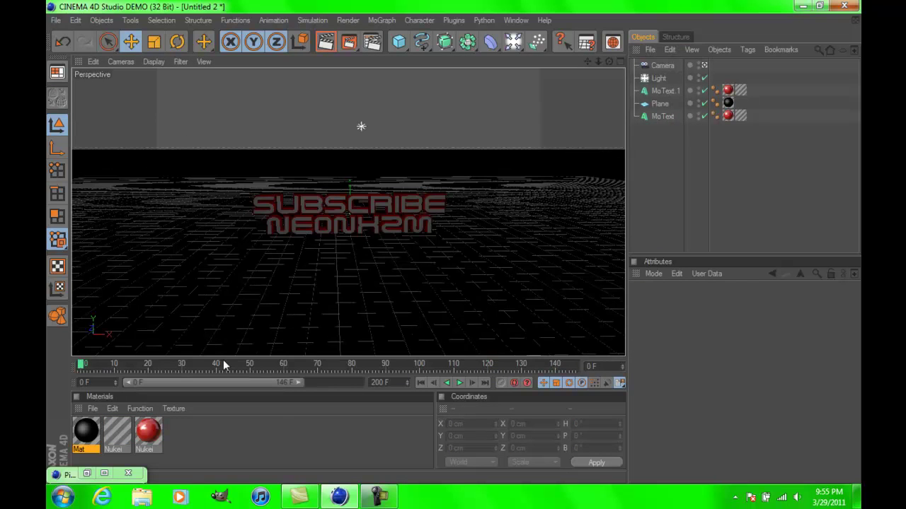
{"action": "left_click", "coordinate": [460, 382]}
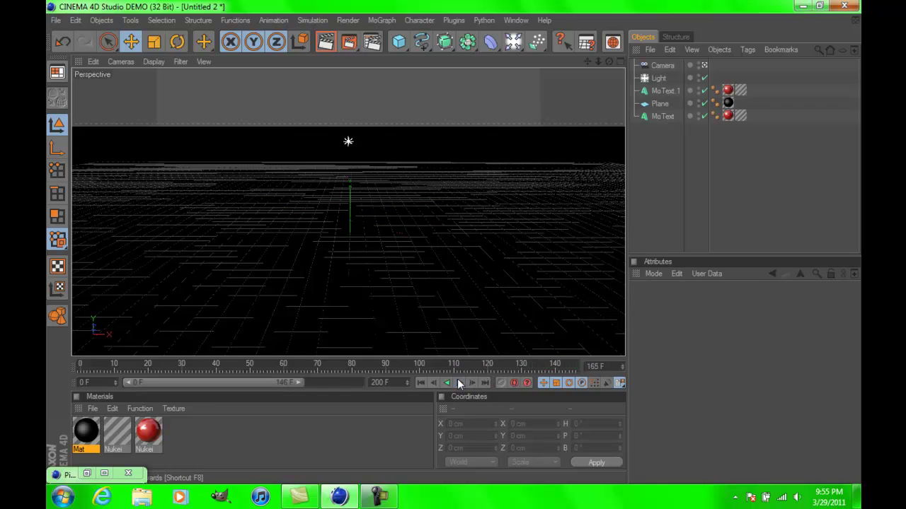
{"action": "left_click", "coordinate": [458, 380]}
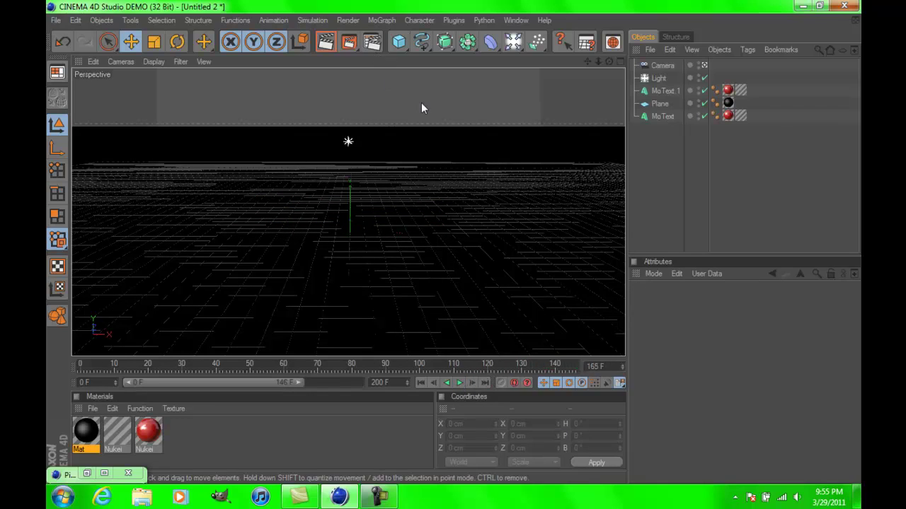
- Open the render settings and set the output width to 1280 pixels
{"action": "left_click", "coordinate": [371, 42]}
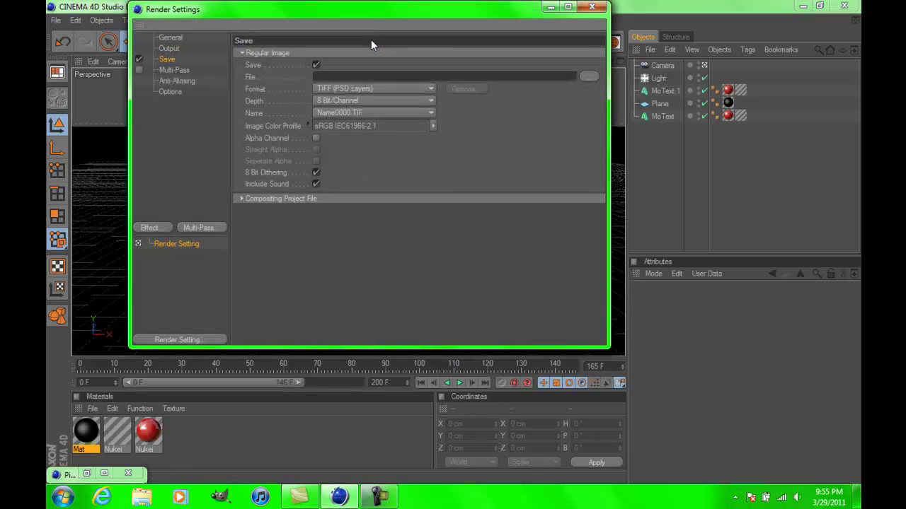
{"action": "left_click", "coordinate": [170, 37]}
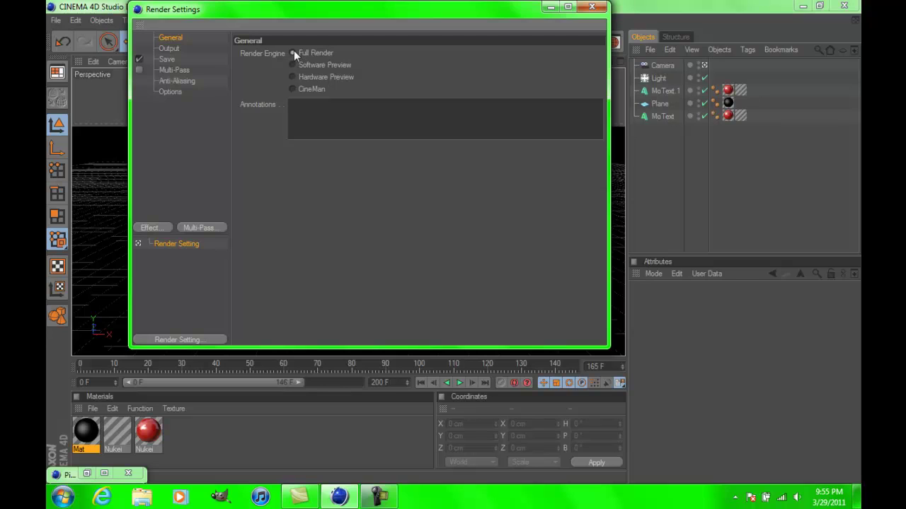
{"action": "left_click", "coordinate": [169, 48]}
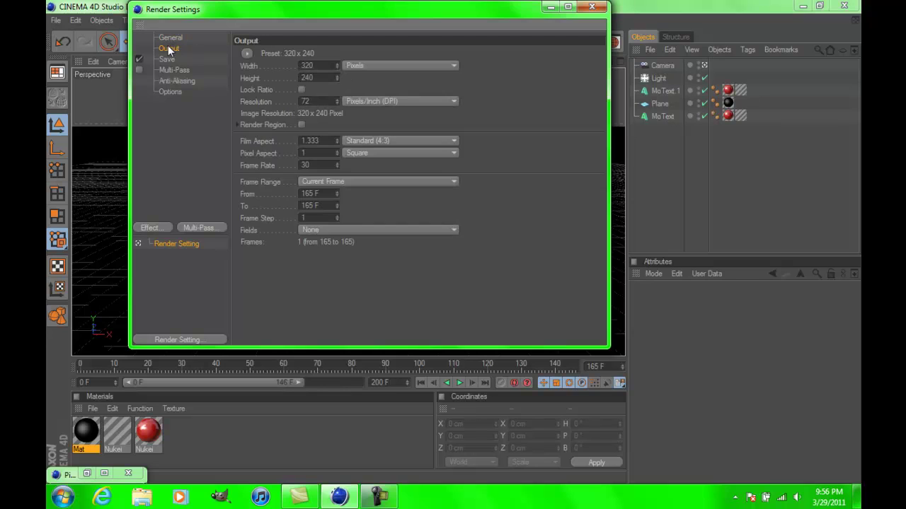
{"action": "left_click", "coordinate": [318, 66]}
{"action": "key", "text": "BackSpace"}
{"action": "type", "text": "1280"}
{"action": "key", "text": "Return"}
- Set the output height to 720 pixels and the resolution to 160 DPI
{"action": "left_click", "coordinate": [317, 79]}
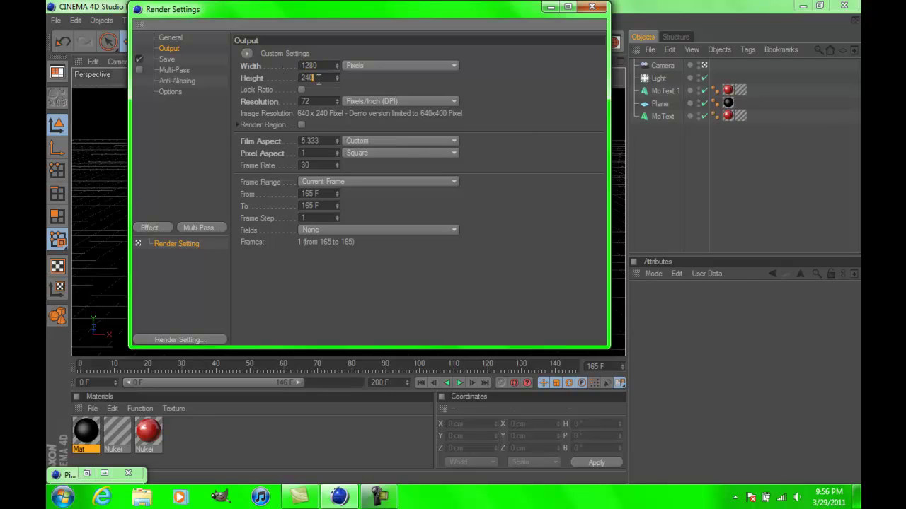
{"action": "key", "text": "BackSpace"}
{"action": "key", "text": "BackSpace"}
{"action": "key", "text": "BackSpace"}
{"action": "type", "text": "720"}
{"action": "key", "text": "Return"}
{"action": "left_click", "coordinate": [310, 103]}
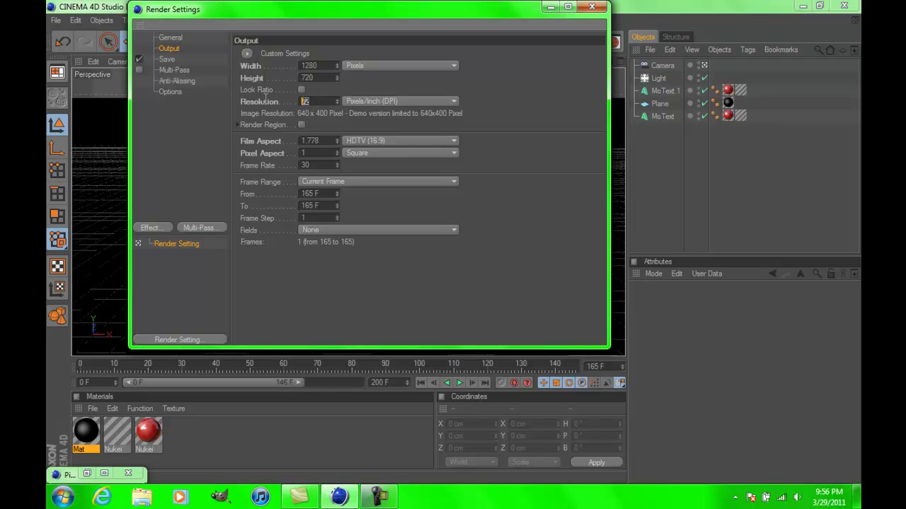
{"action": "type", "text": "160"}
- Set the render's frame range to Manual, running from frame 0 to frame 150
{"action": "left_click", "coordinate": [323, 183]}
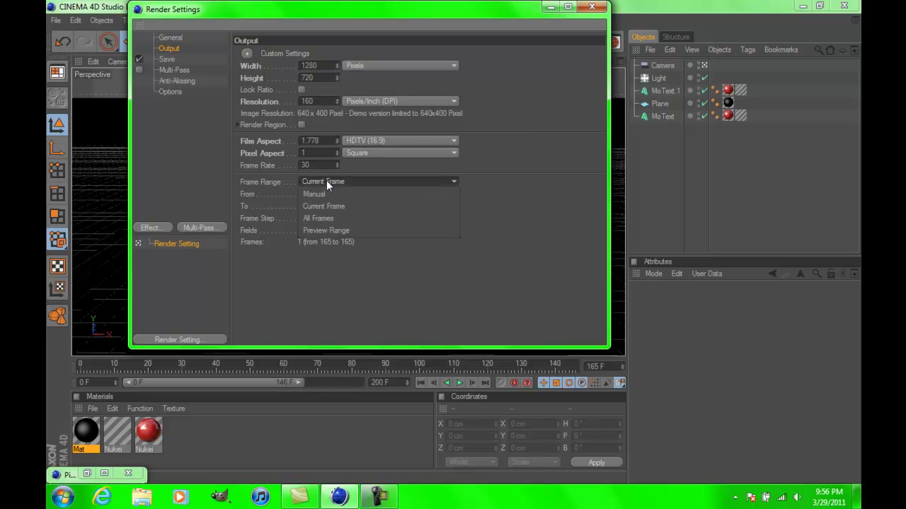
{"action": "left_click", "coordinate": [324, 196]}
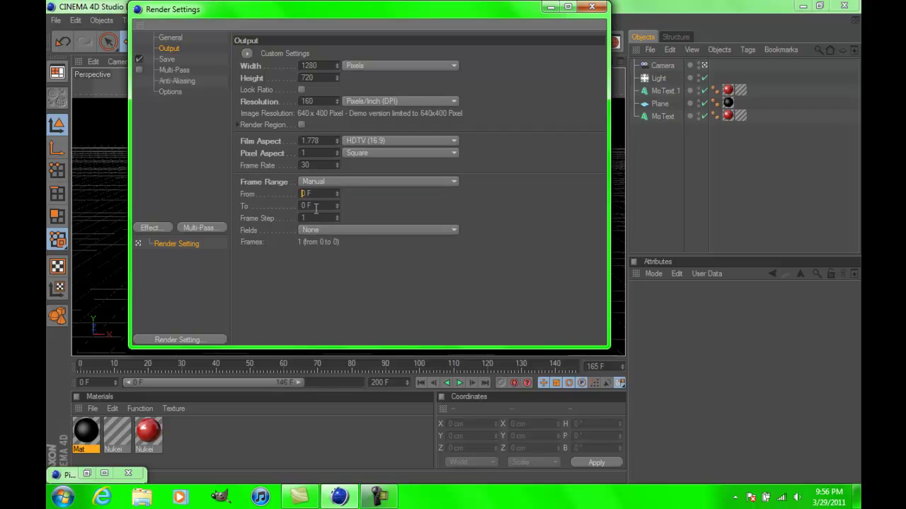
{"action": "left_click_drag", "start_coordinate": [319, 205], "coordinate": [296, 205]}
{"action": "type", "text": "150"}
{"action": "key", "text": "Return"}
- Set the rendered file to save on the Desktop under the name "tutorial intro", dismissing the Windows color scheme prompt
{"action": "left_click", "coordinate": [169, 59]}
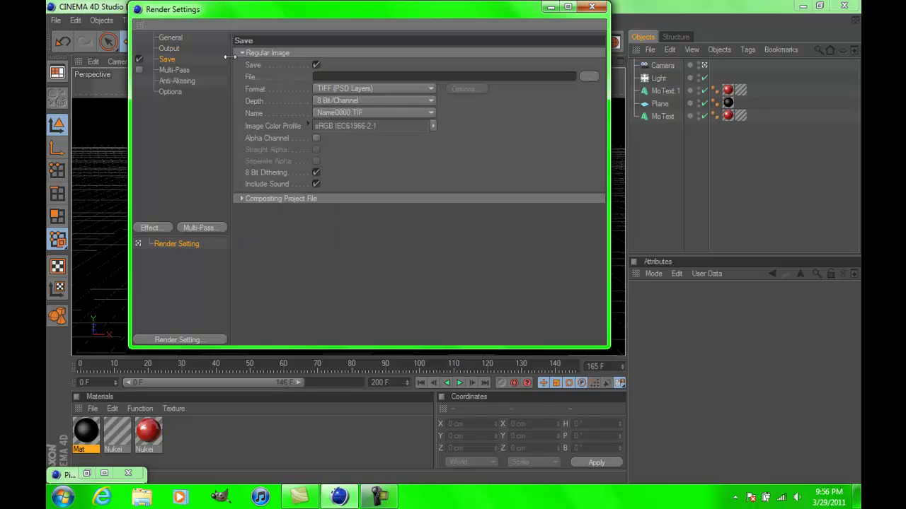
{"action": "left_click", "coordinate": [316, 64]}
{"action": "left_click", "coordinate": [590, 77]}
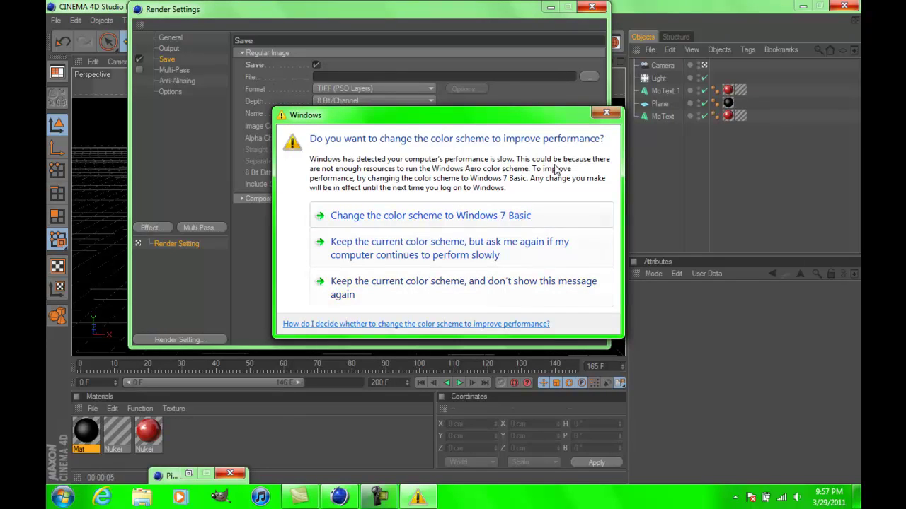
{"action": "left_click", "coordinate": [606, 112]}
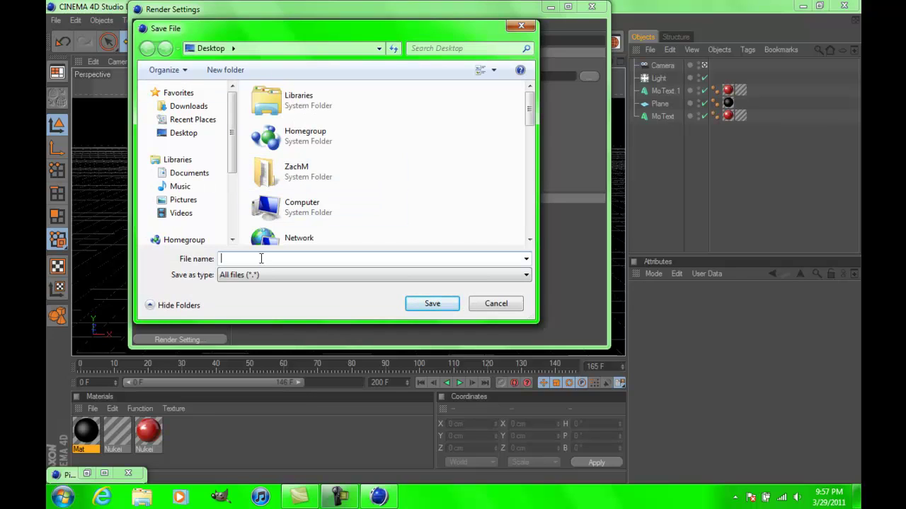
{"action": "type", "text": "tutorial intro"}
{"action": "left_click", "coordinate": [432, 304]}
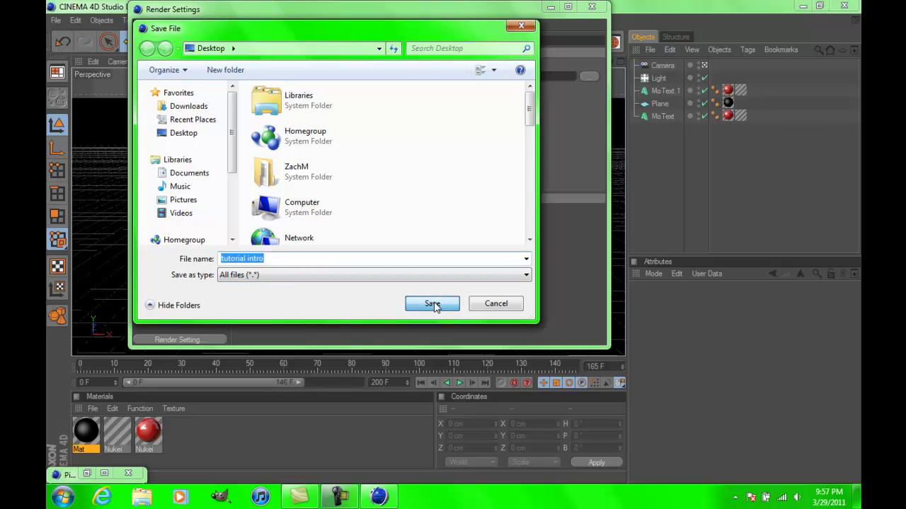
{"action": "left_click", "coordinate": [428, 305]}
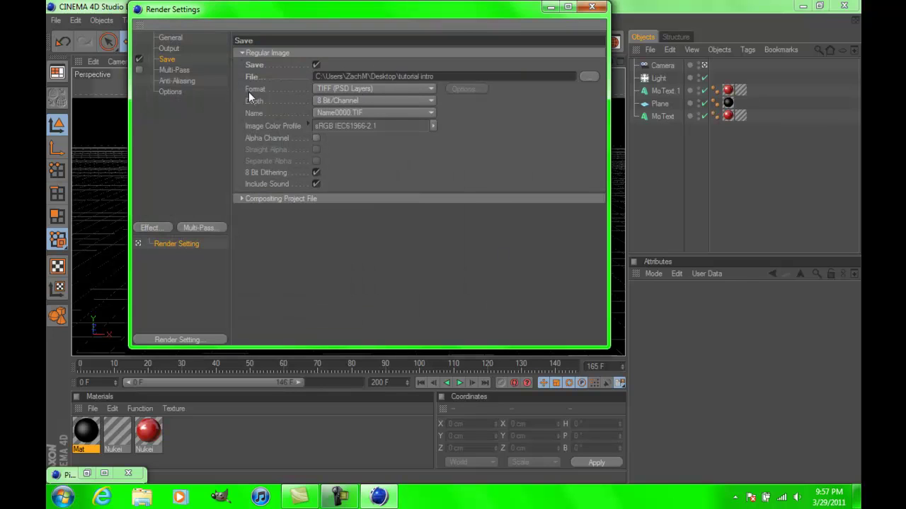
- Set the save format to AVI Movie with the Intel IYUV codec as compressor
{"action": "left_click", "coordinate": [351, 90]}
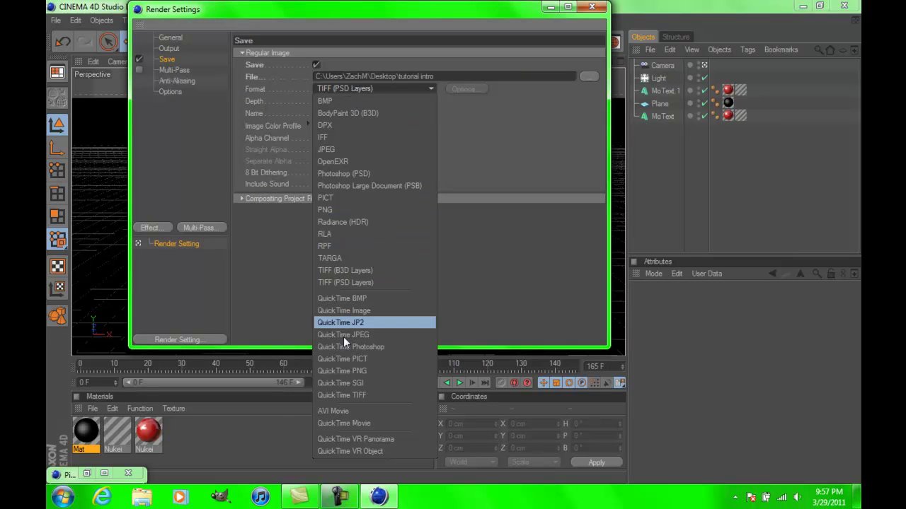
{"action": "left_click", "coordinate": [334, 410]}
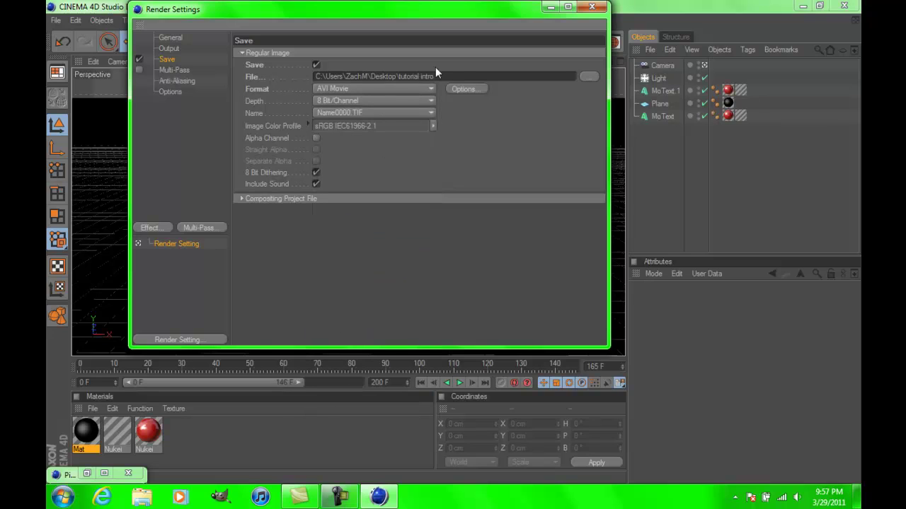
{"action": "left_click", "coordinate": [466, 89]}
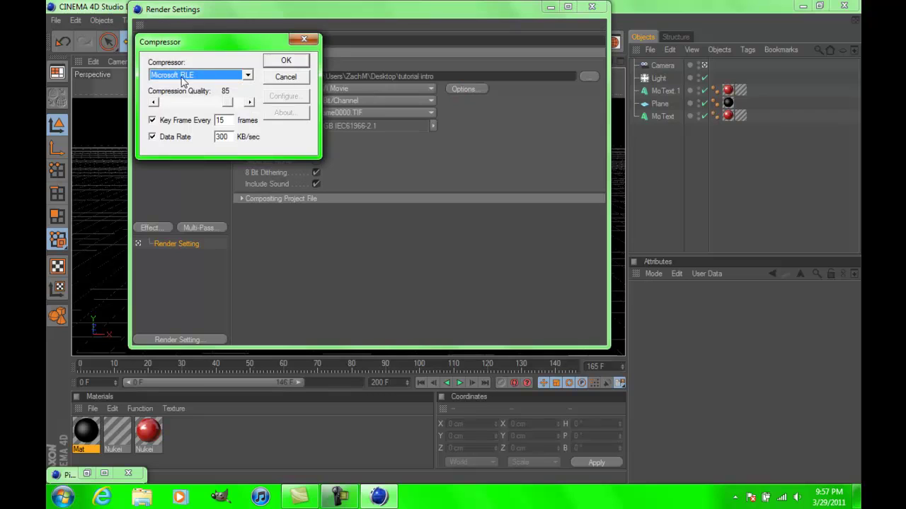
{"action": "left_click", "coordinate": [248, 75]}
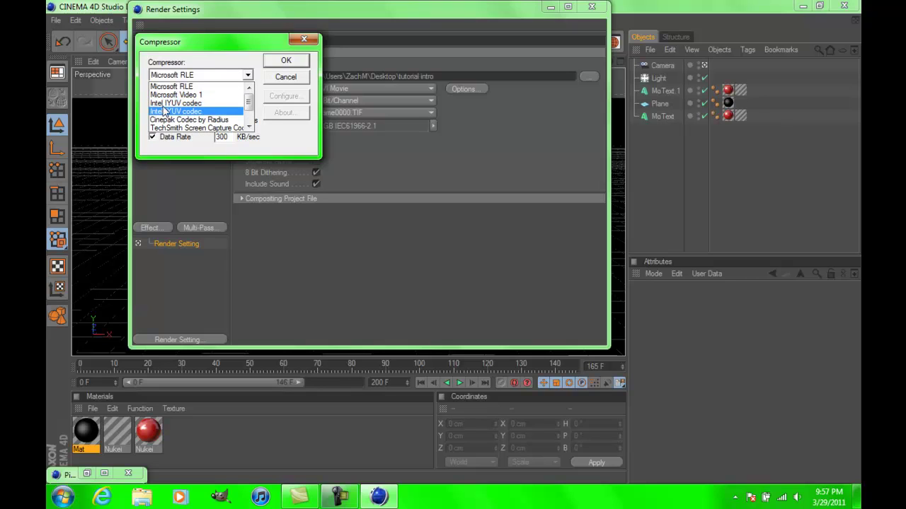
{"action": "left_click", "coordinate": [170, 105]}
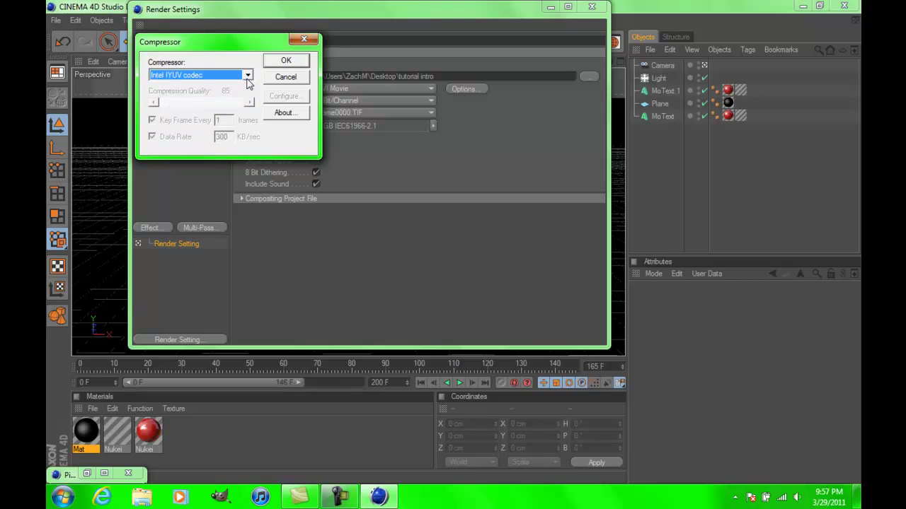
{"action": "left_click", "coordinate": [295, 62]}
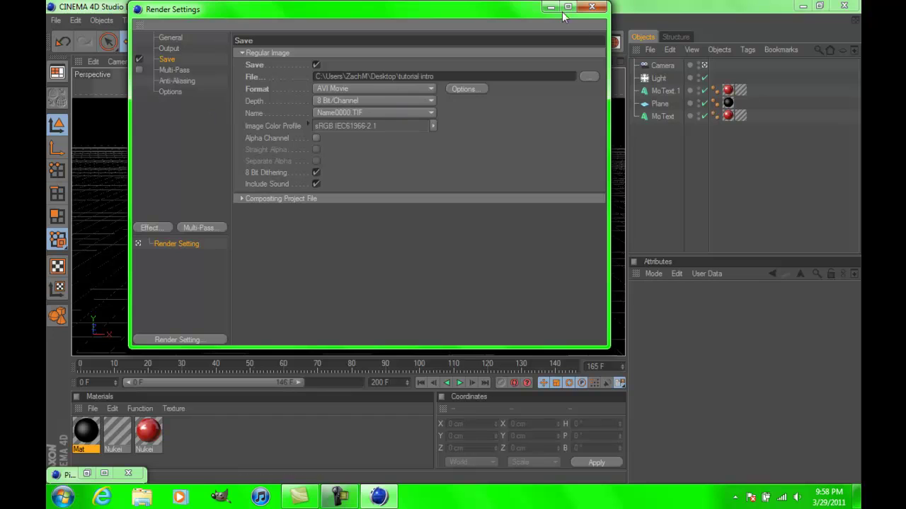
- Close the render settings and render the animation to the Picture Viewer
{"action": "left_click", "coordinate": [591, 8]}
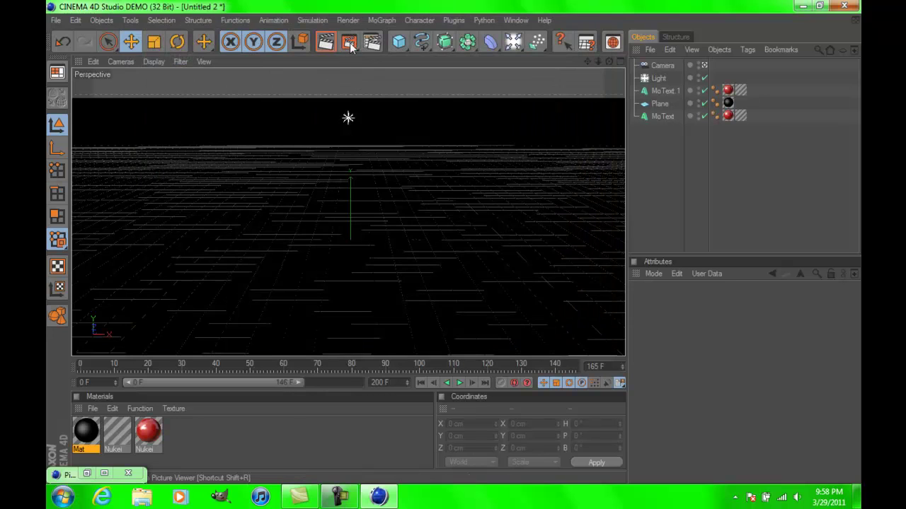
{"action": "left_click", "coordinate": [349, 44]}
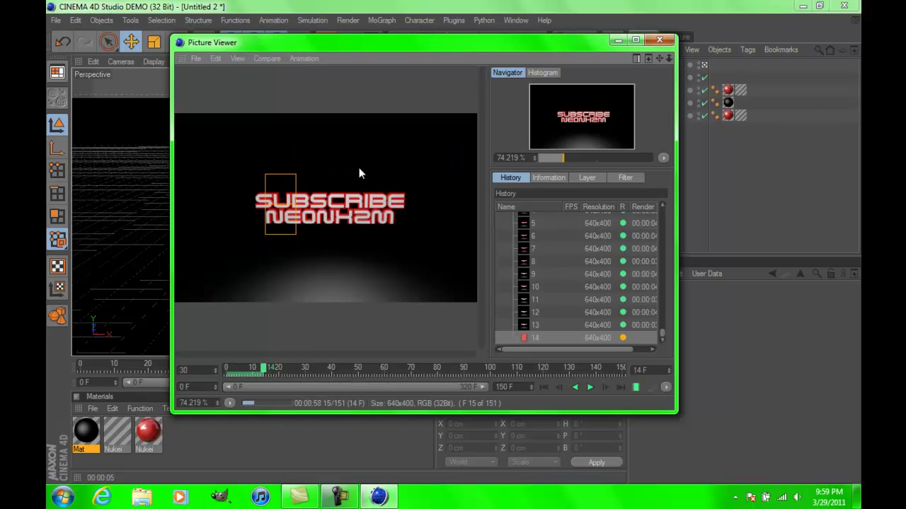
- Minimize the rendering windows, open newestintro.avi from the desktop in the media player, and reduce the player window from full size
{"action": "left_click", "coordinate": [614, 40]}
{"action": "left_click", "coordinate": [802, 6]}
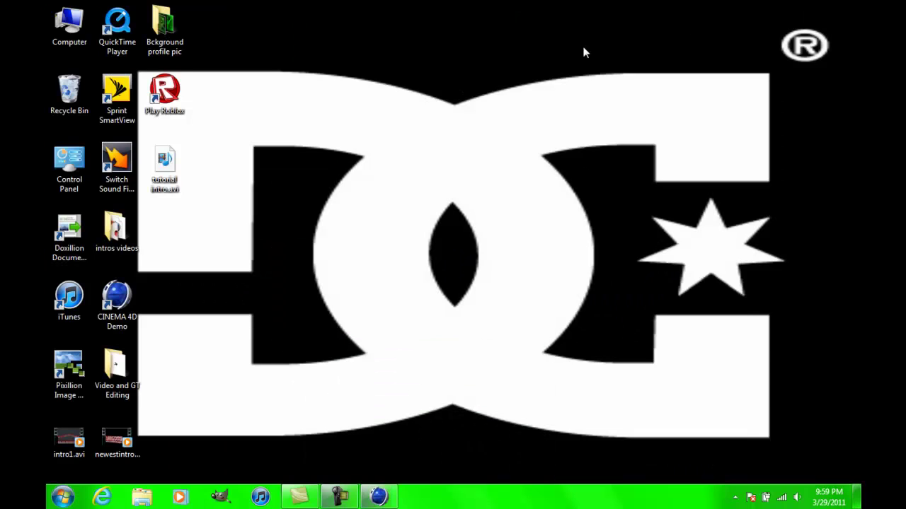
{"action": "left_click", "coordinate": [122, 443]}
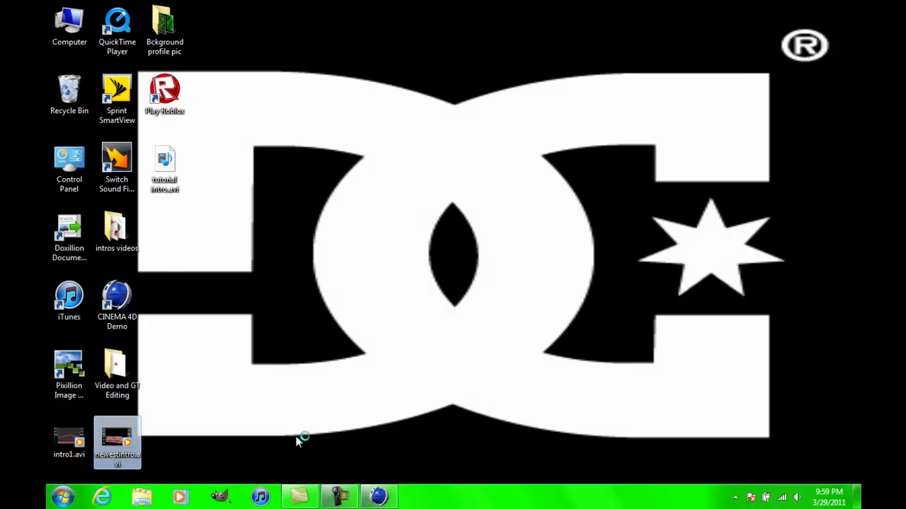
{"action": "left_click", "coordinate": [378, 496]}
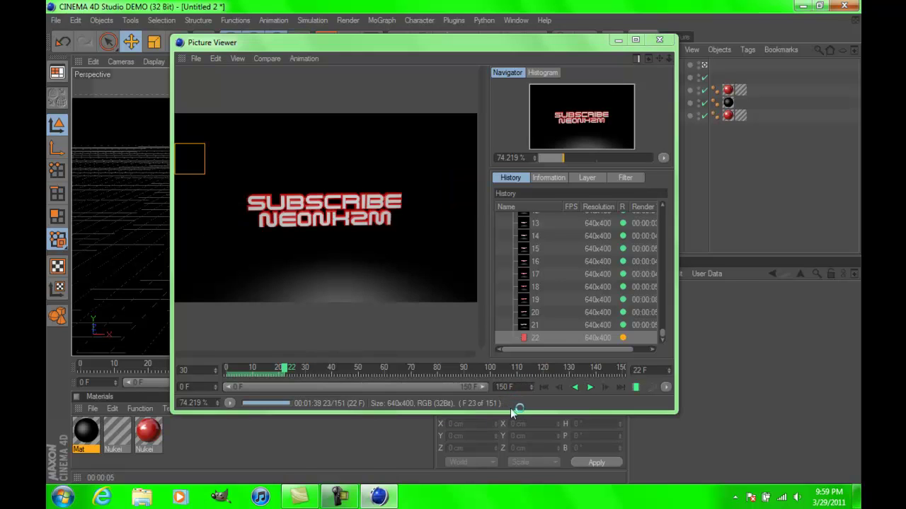
{"action": "left_click", "coordinate": [616, 41]}
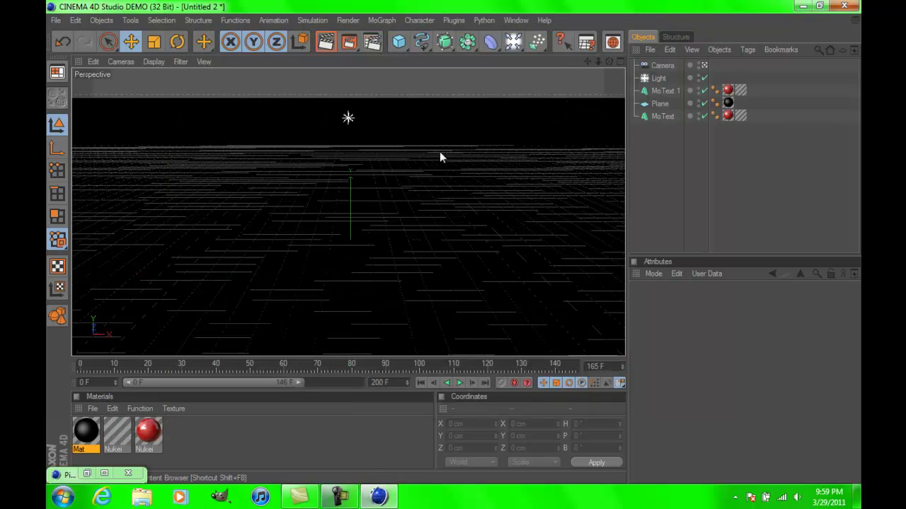
{"action": "left_click", "coordinate": [800, 7]}
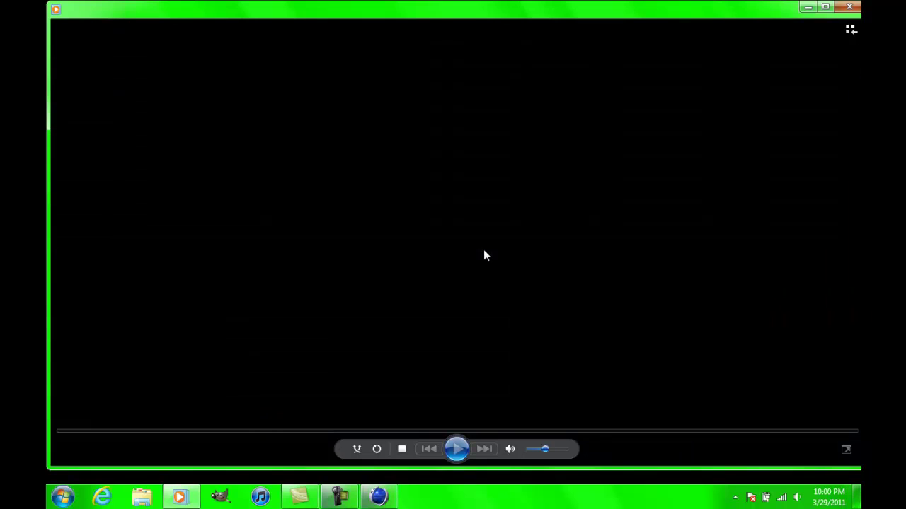
{"action": "key", "text": "super+Down"}
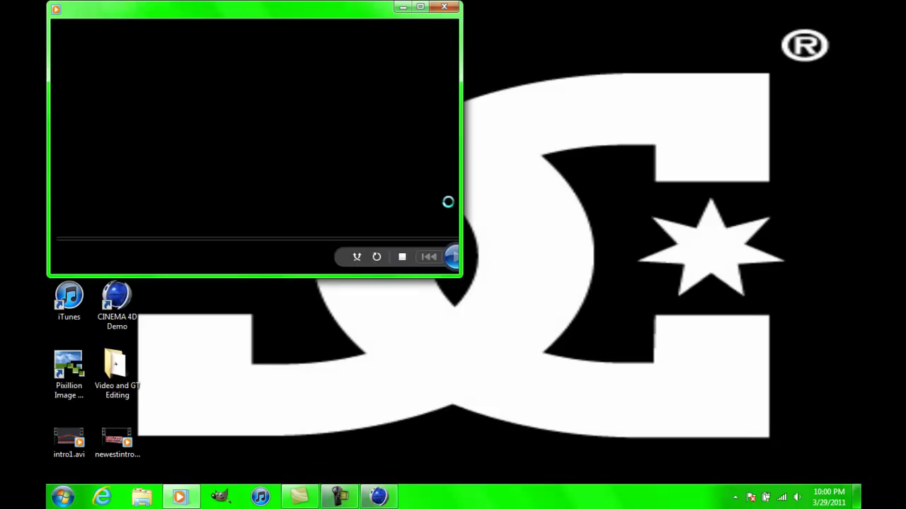